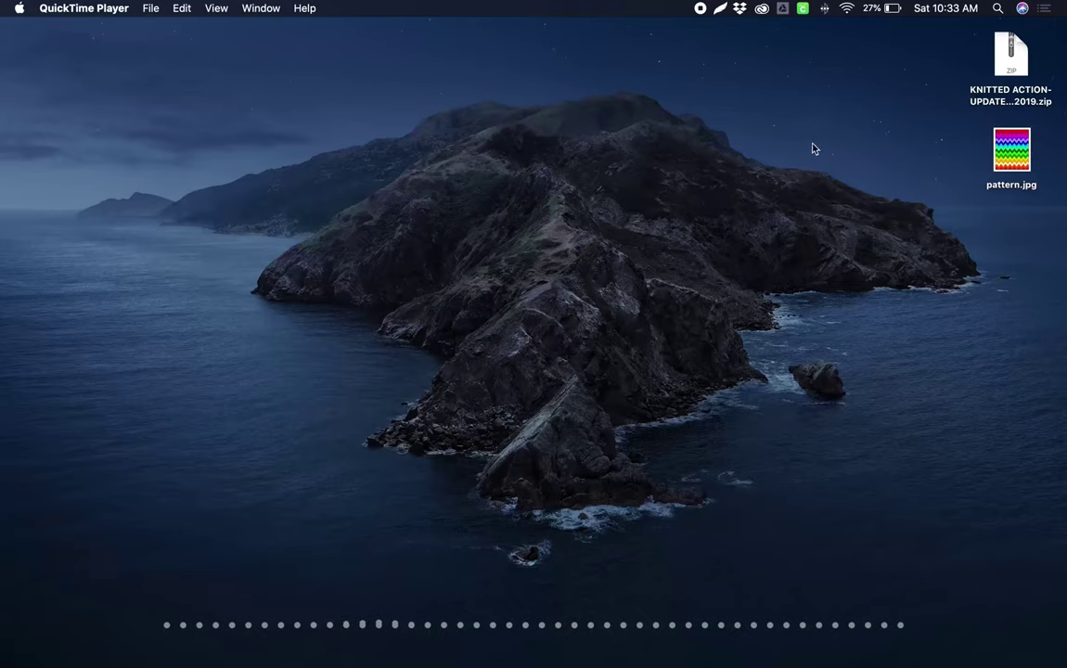
Extract the KNITTED ACTION-UPDATE OKT-2019.zip archive on the desktop with Archive Utility.
click(1015, 72)
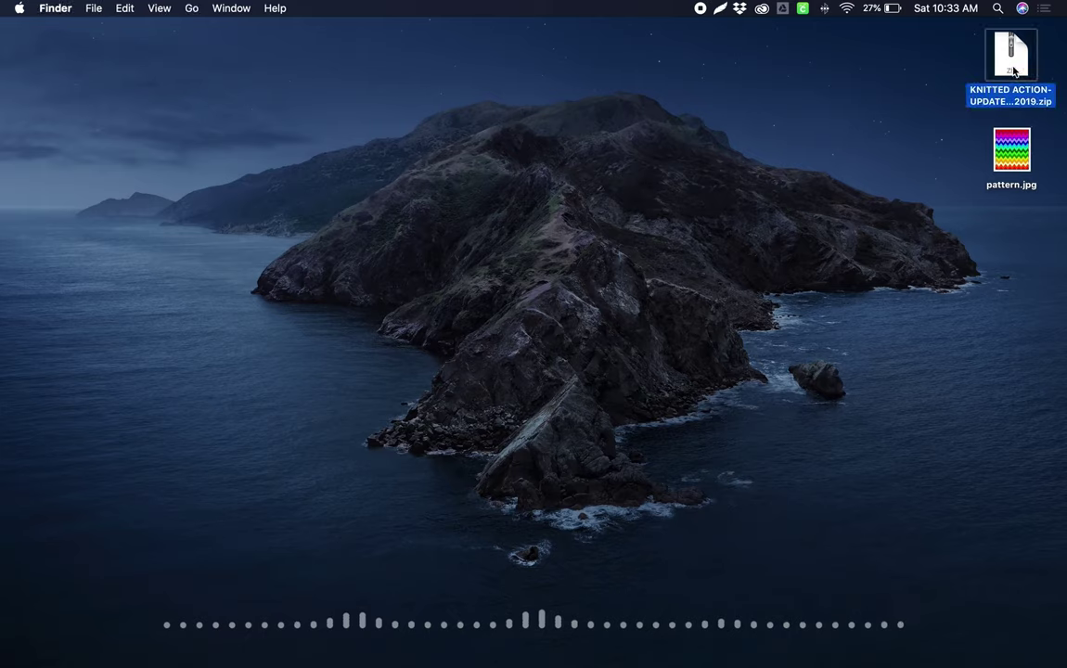
click(940, 65)
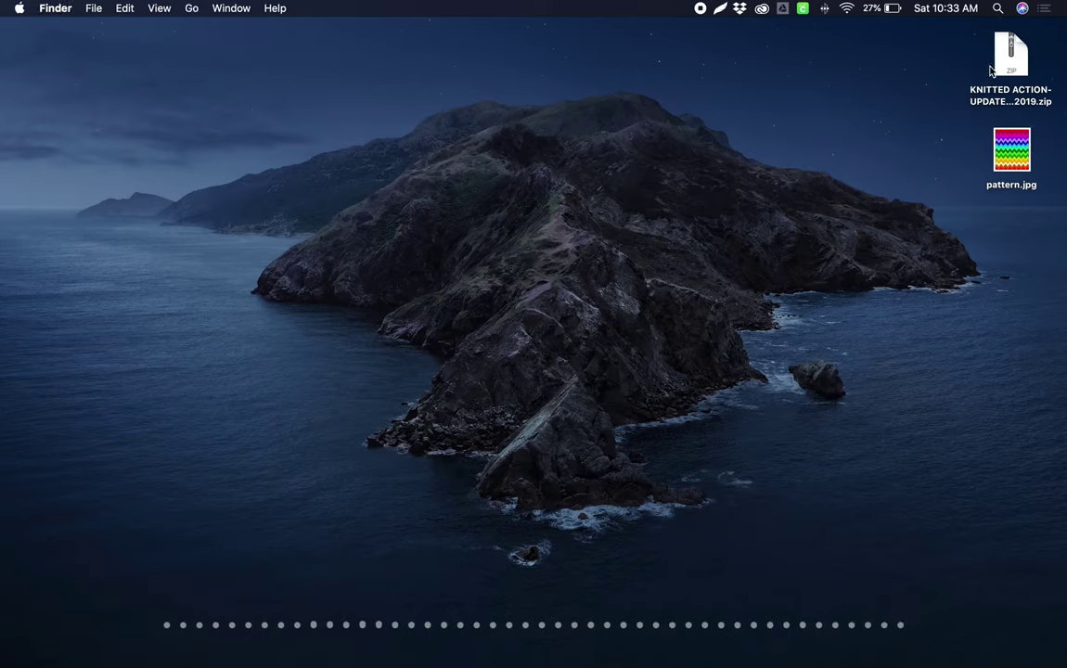
click(1012, 68)
click(903, 79)
click(1008, 64)
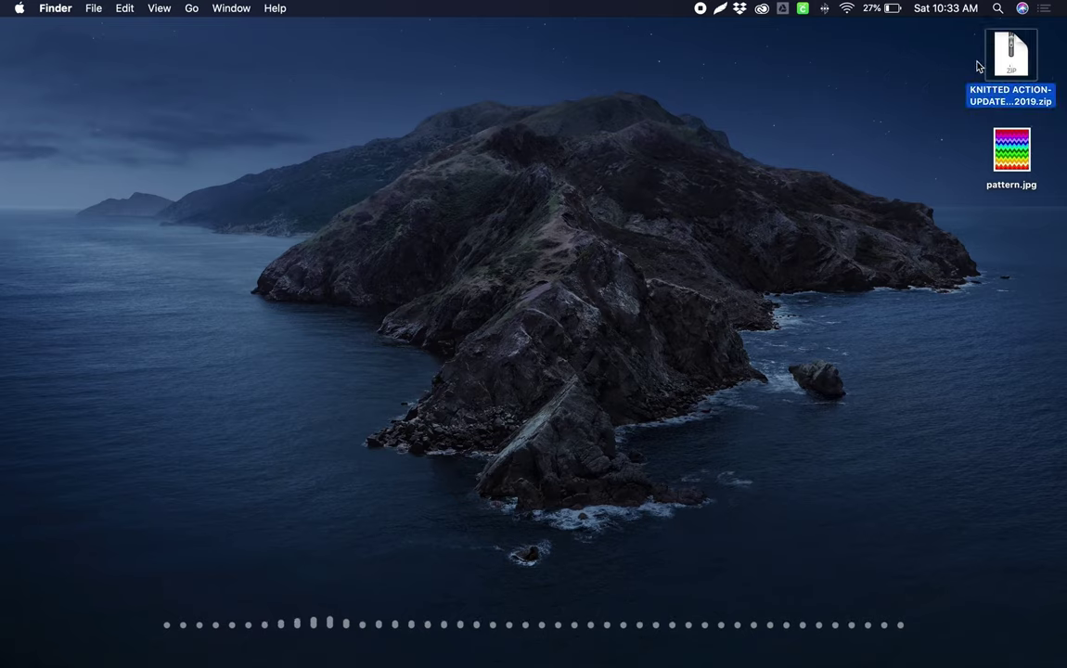
click(946, 70)
click(1010, 61)
click(946, 71)
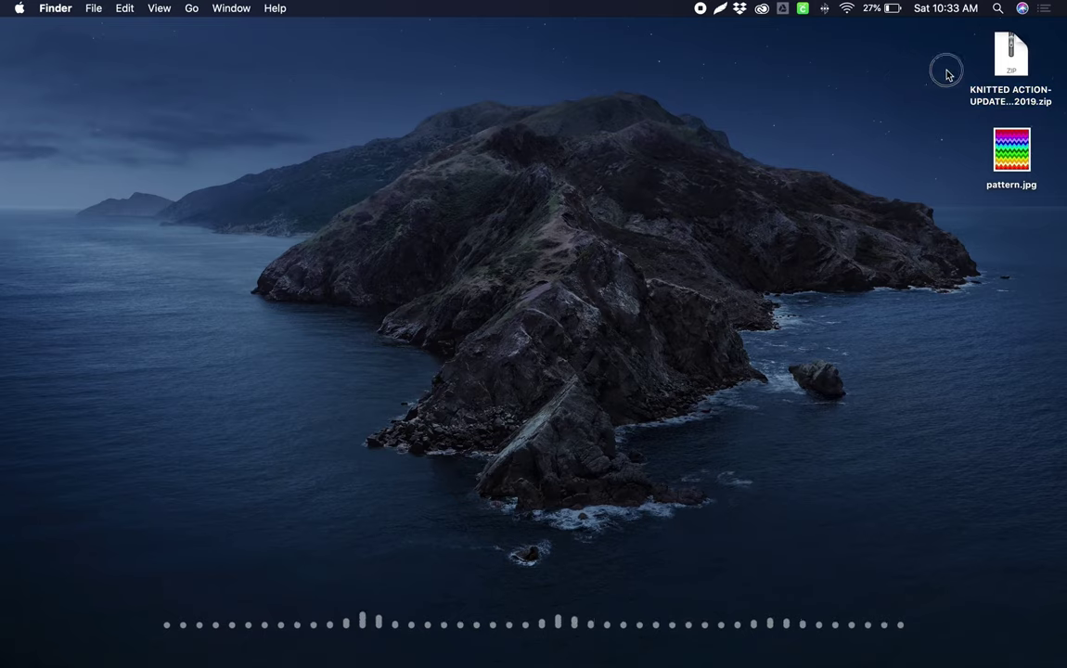
double_click(1011, 60)
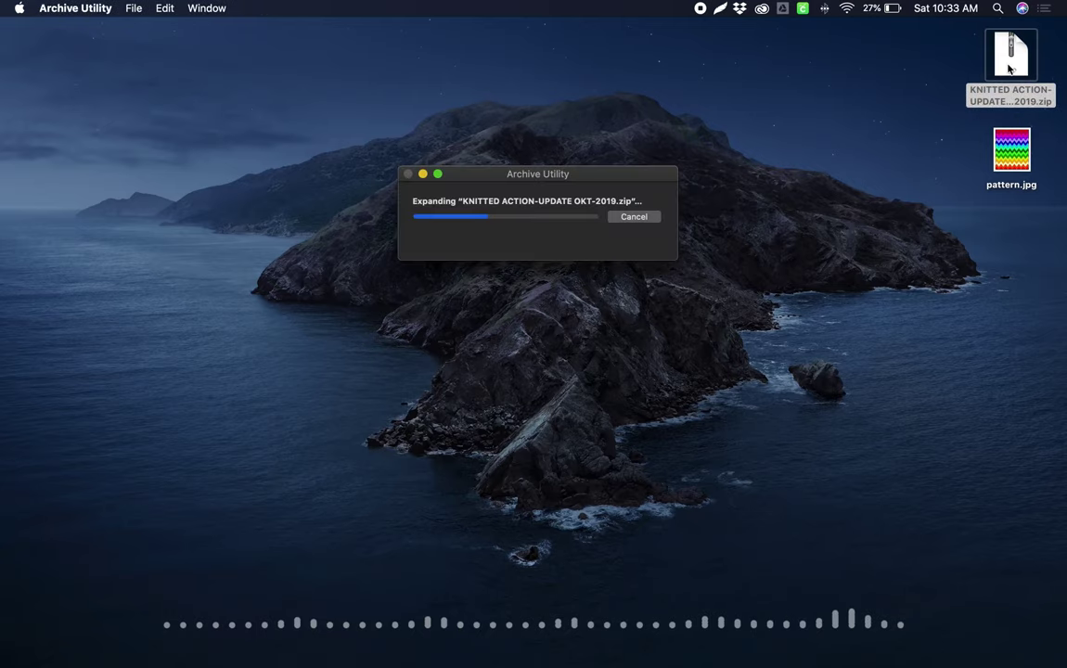
Move the zip beside the extracted folder and dismiss its context menu.
drag(1010, 67, 987, 69)
right_click(992, 65)
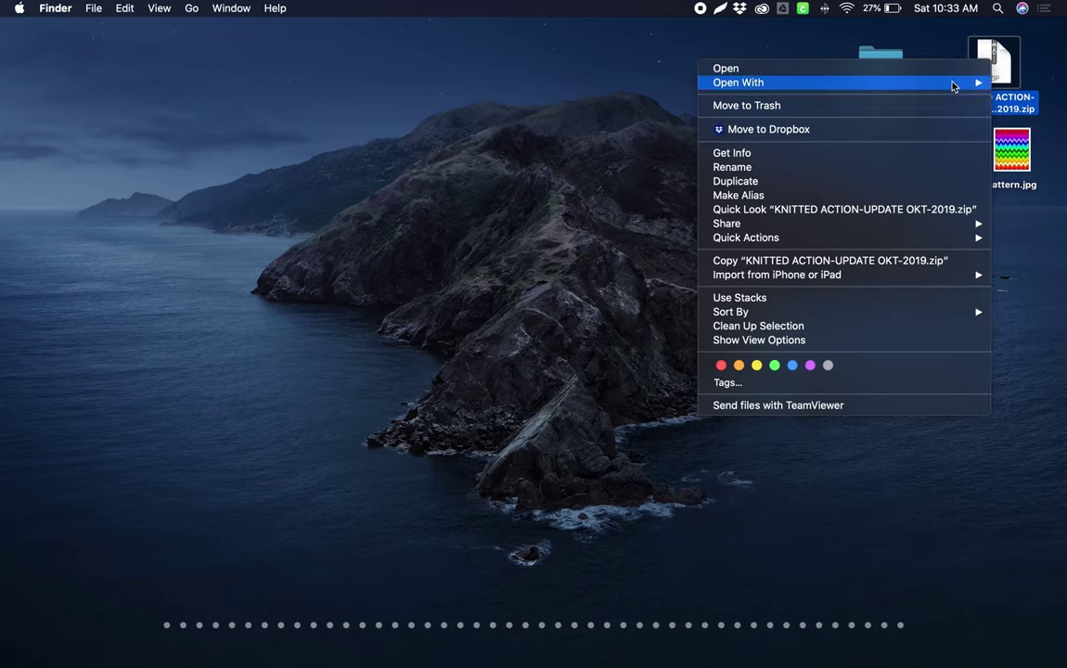
click(1016, 189)
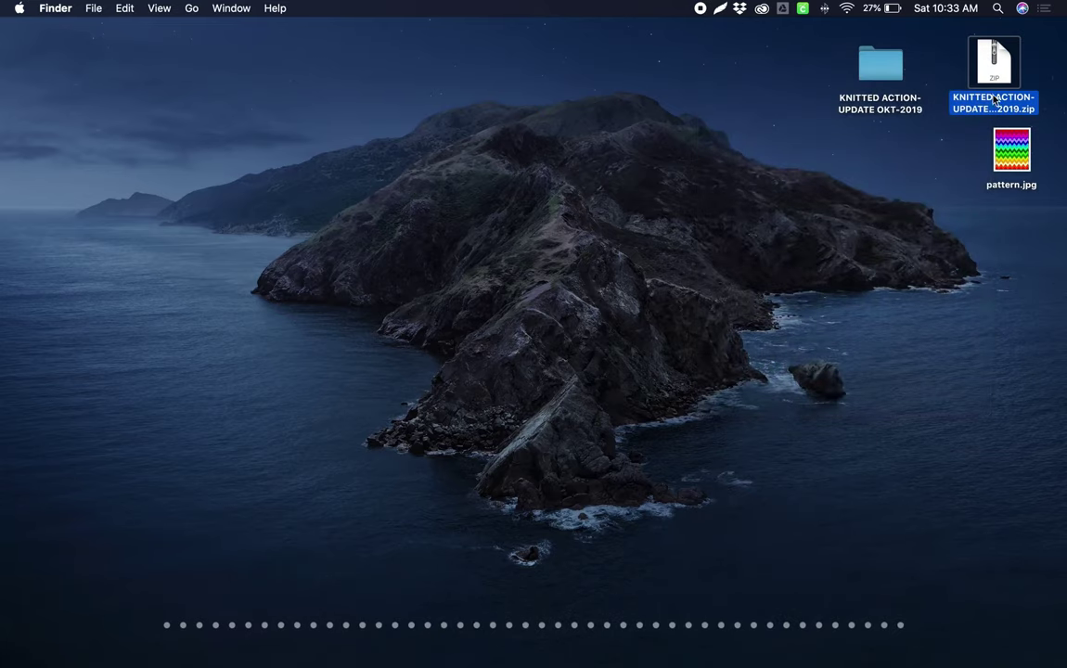
Open the extracted KNITTED ACTION-UPDATE OKT-2019 folder and its action subfolder.
double_click(881, 71)
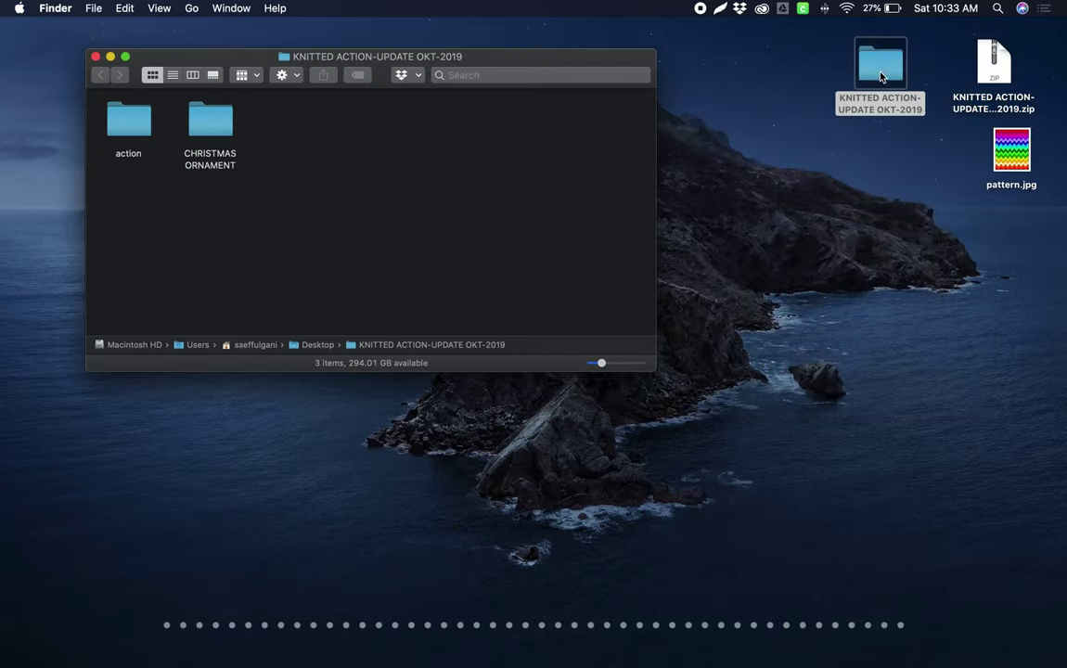
drag(488, 58, 771, 160)
click(420, 257)
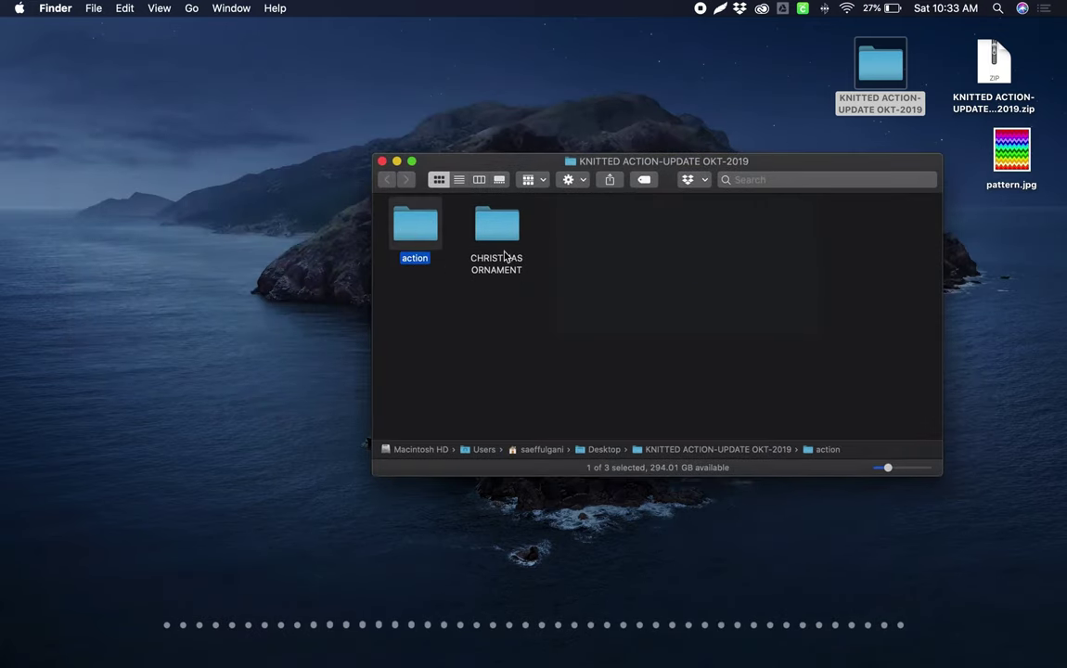
click(499, 259)
click(431, 243)
click(445, 326)
drag(450, 313, 422, 243)
click(466, 327)
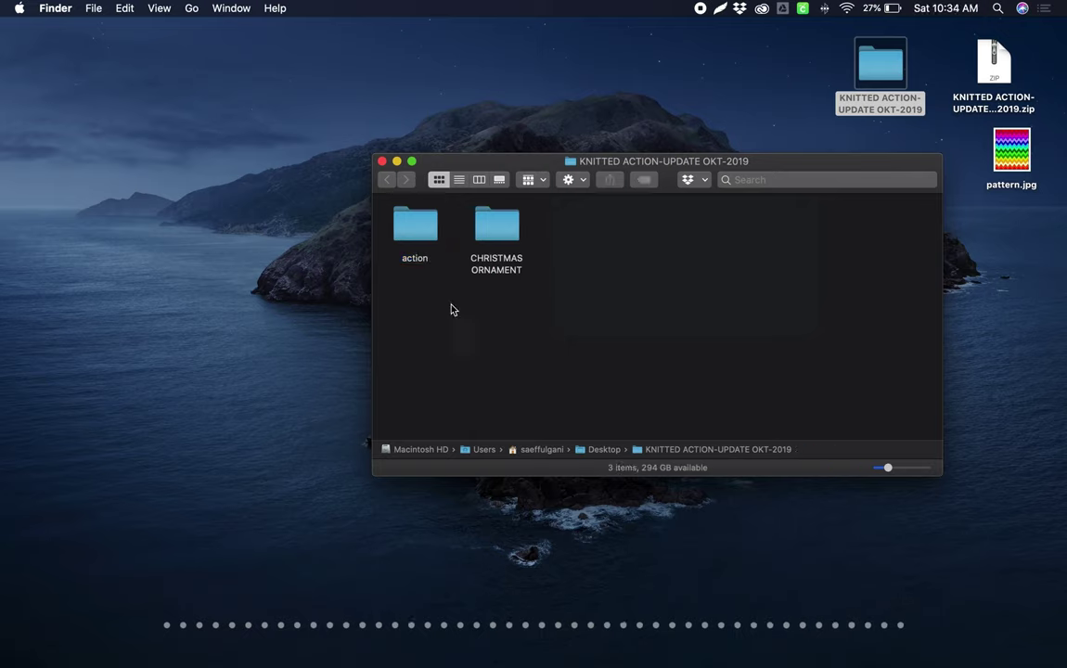
double_click(425, 234)
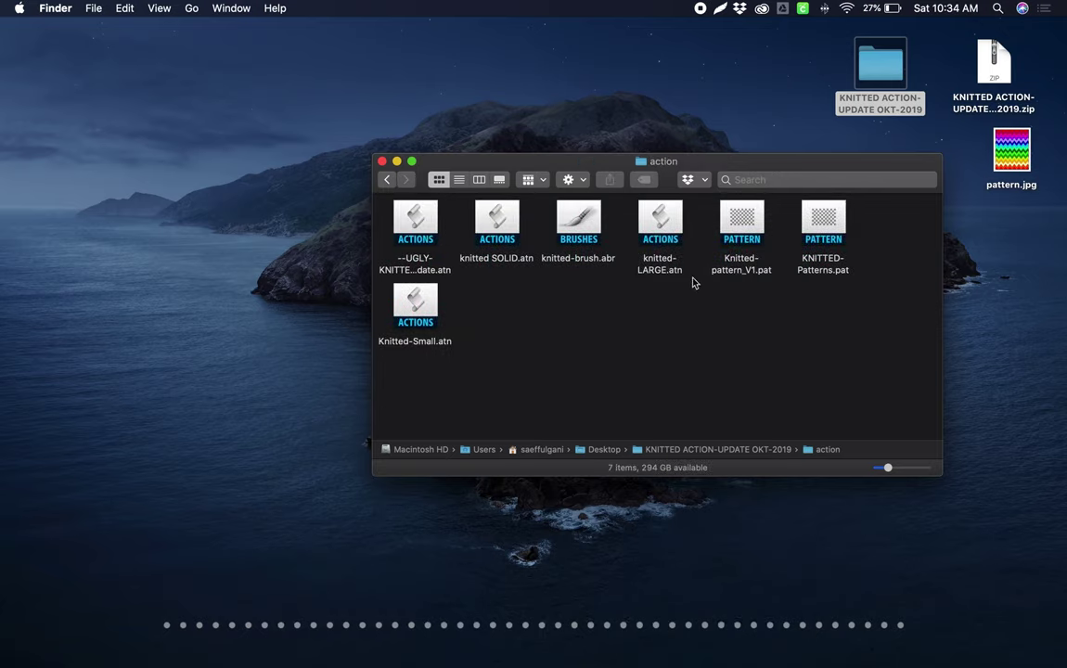
Look over the knitted .atn files, then restore the minimized Untitled-1 Photoshop document.
click(420, 223)
click(483, 232)
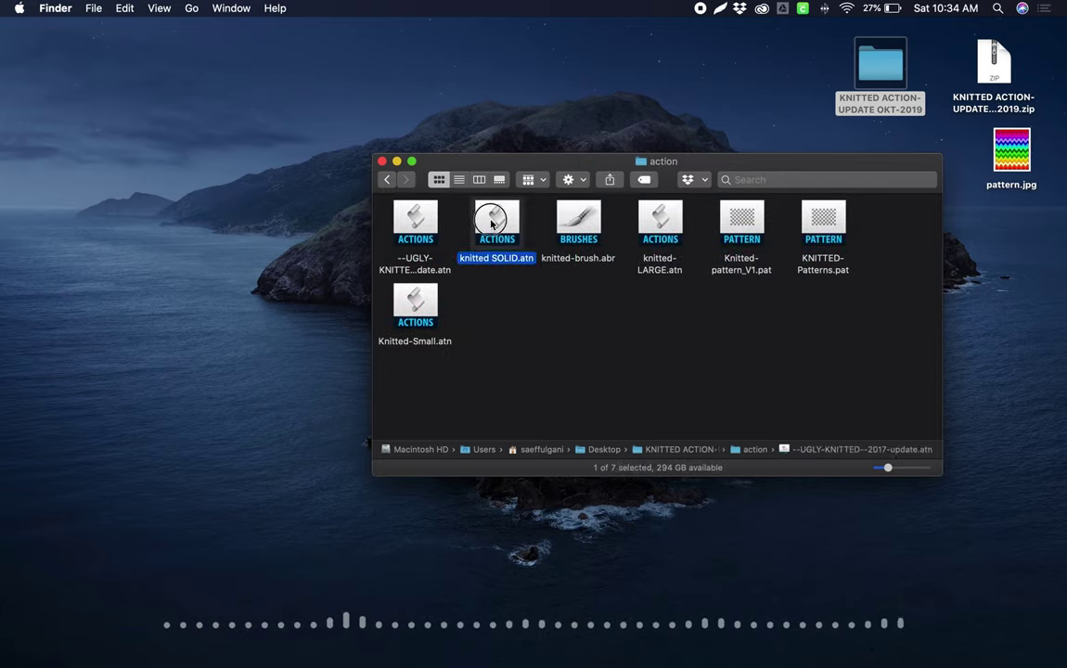
drag(494, 164, 435, 163)
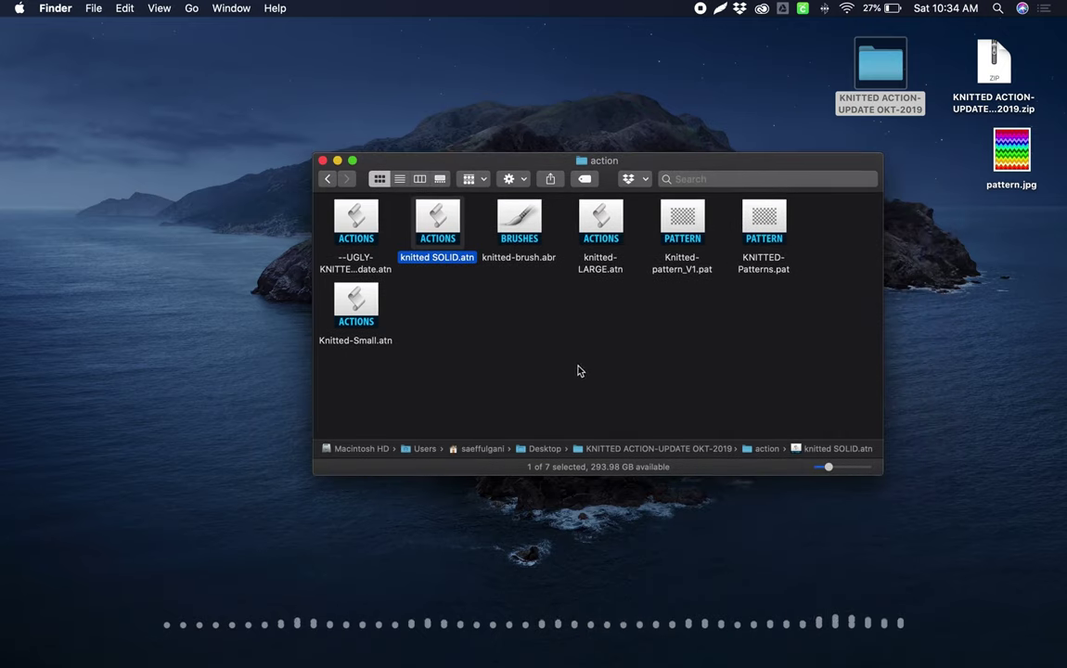
click(353, 215)
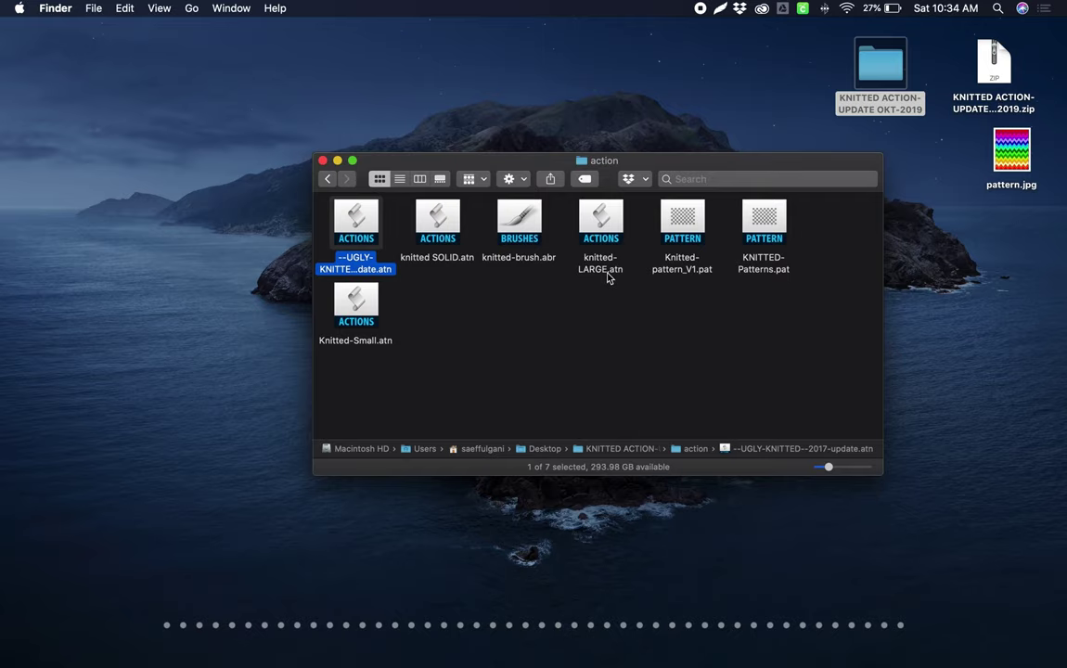
click(1008, 646)
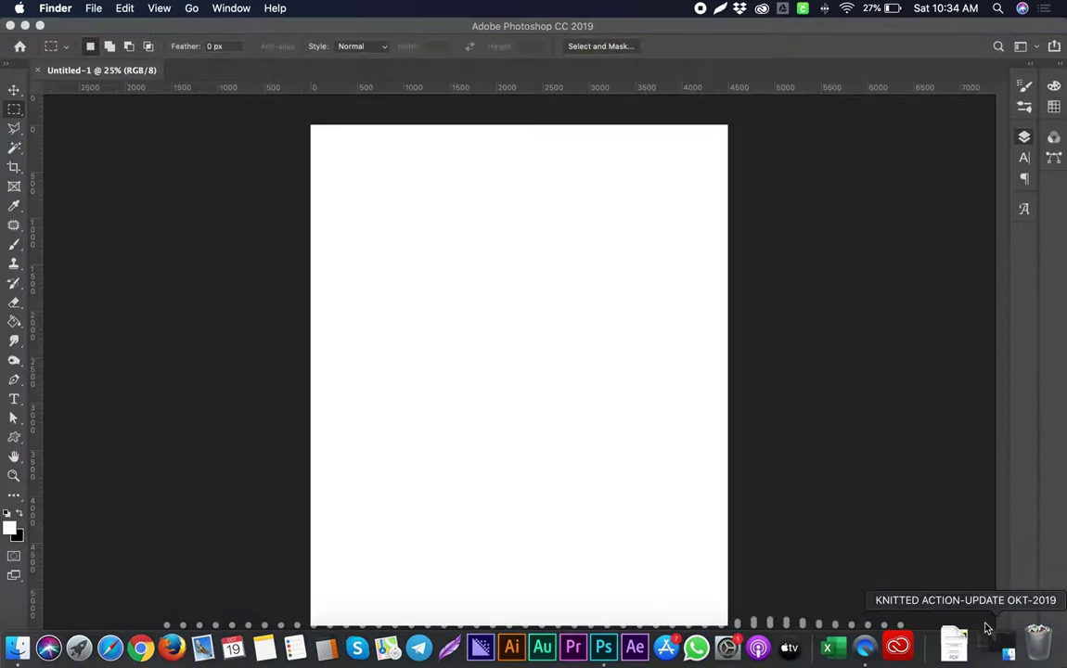
Zoom the blank canvas slightly and show the Actions panel from the Window menu.
key(z)
click(605, 178)
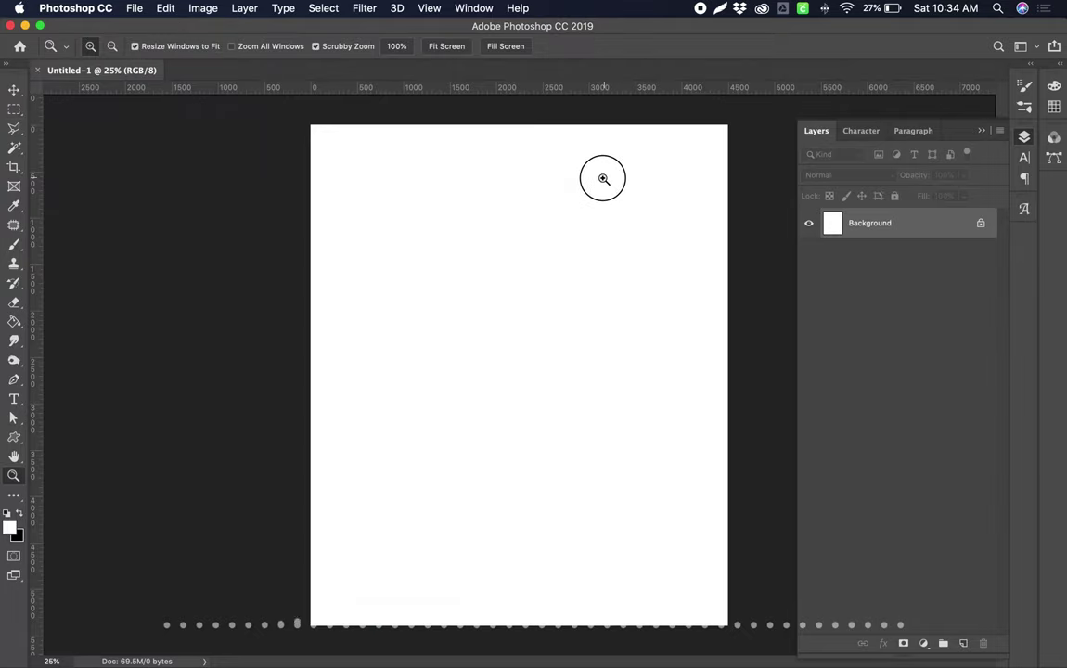
click(474, 9)
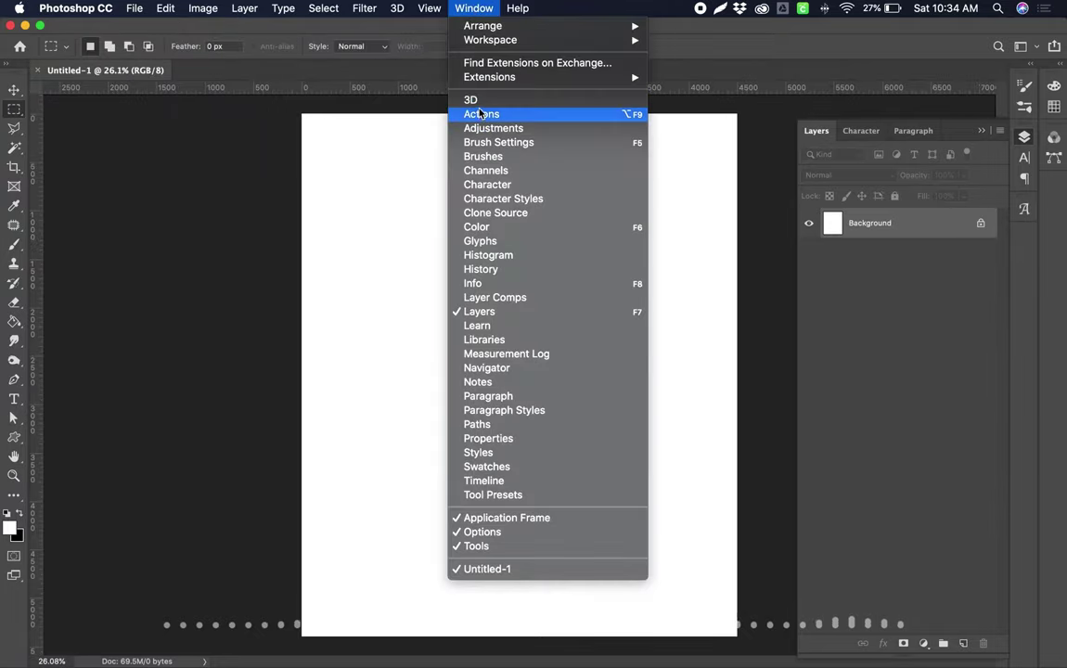
click(525, 117)
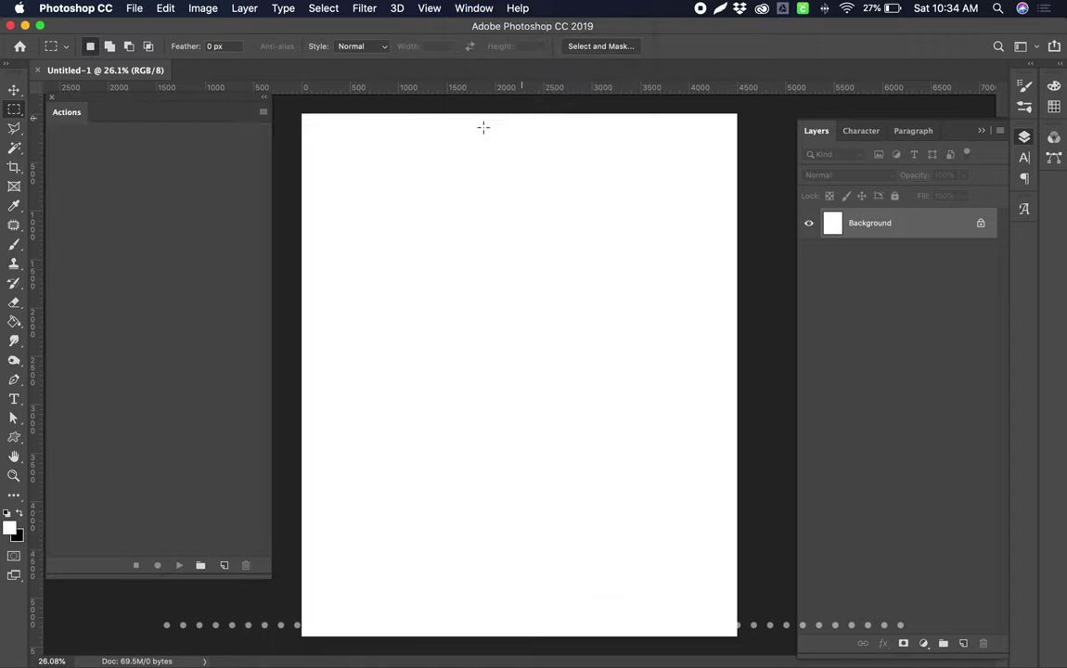
drag(143, 100, 141, 115)
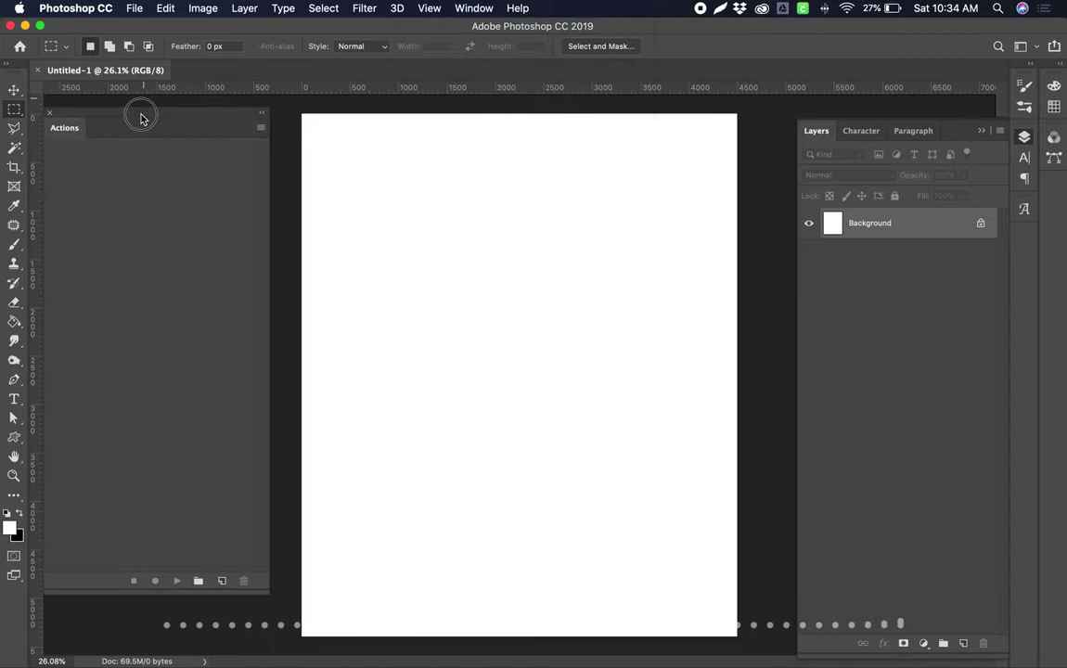
Start Load Actions and browse to Desktop > KNITTED ACTION-UPDATE OKT-2019 > action.
click(263, 132)
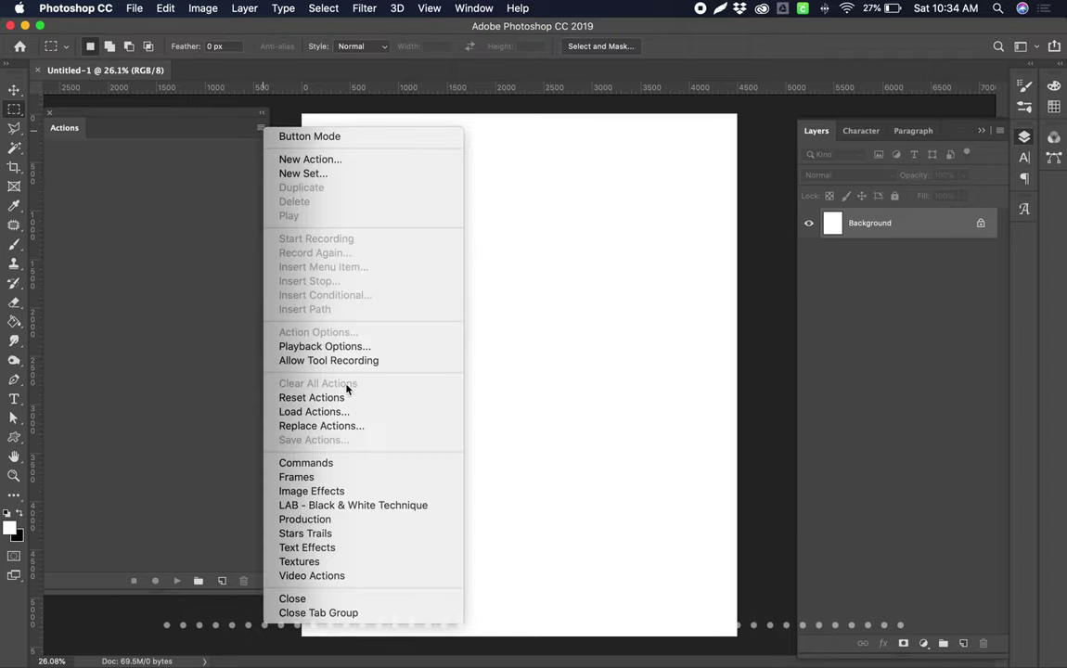
click(313, 411)
click(492, 112)
click(492, 144)
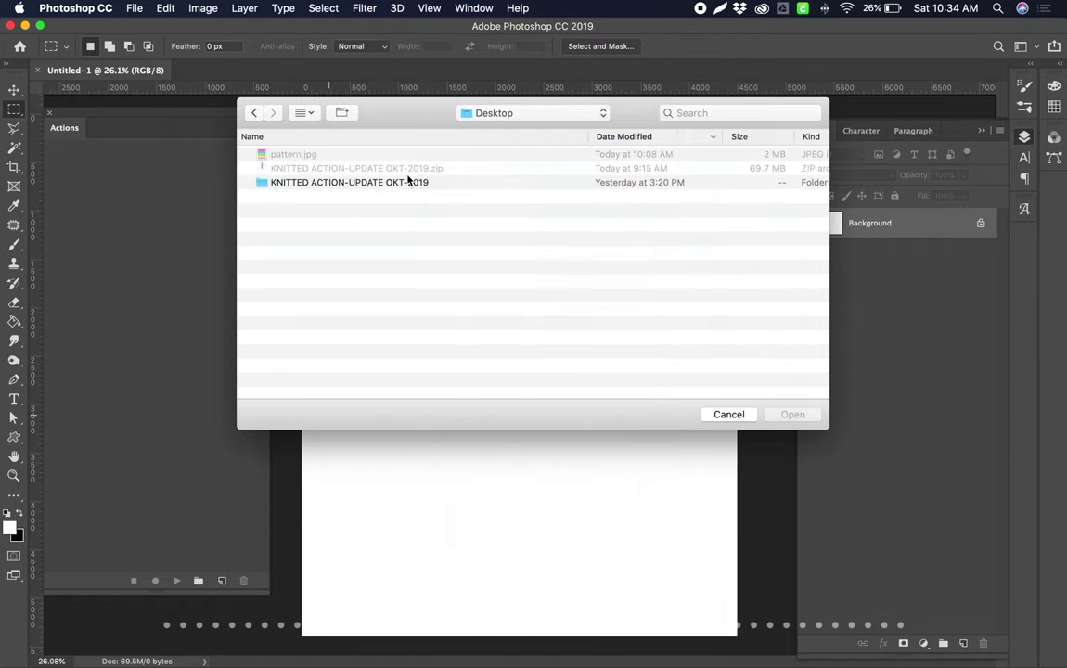
click(339, 184)
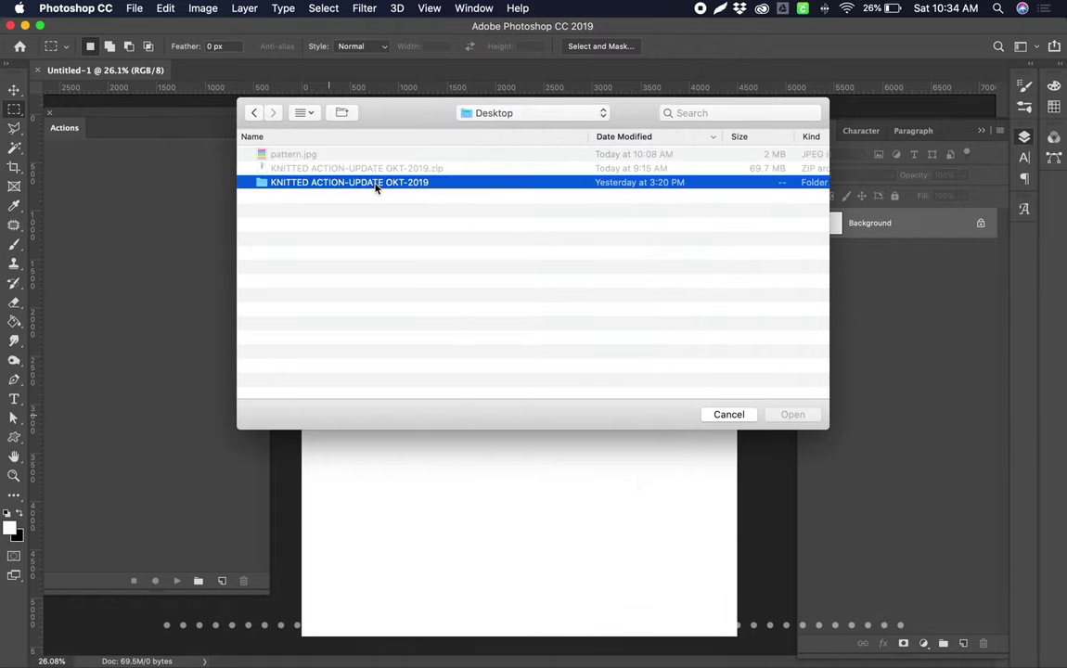
double_click(320, 185)
click(278, 158)
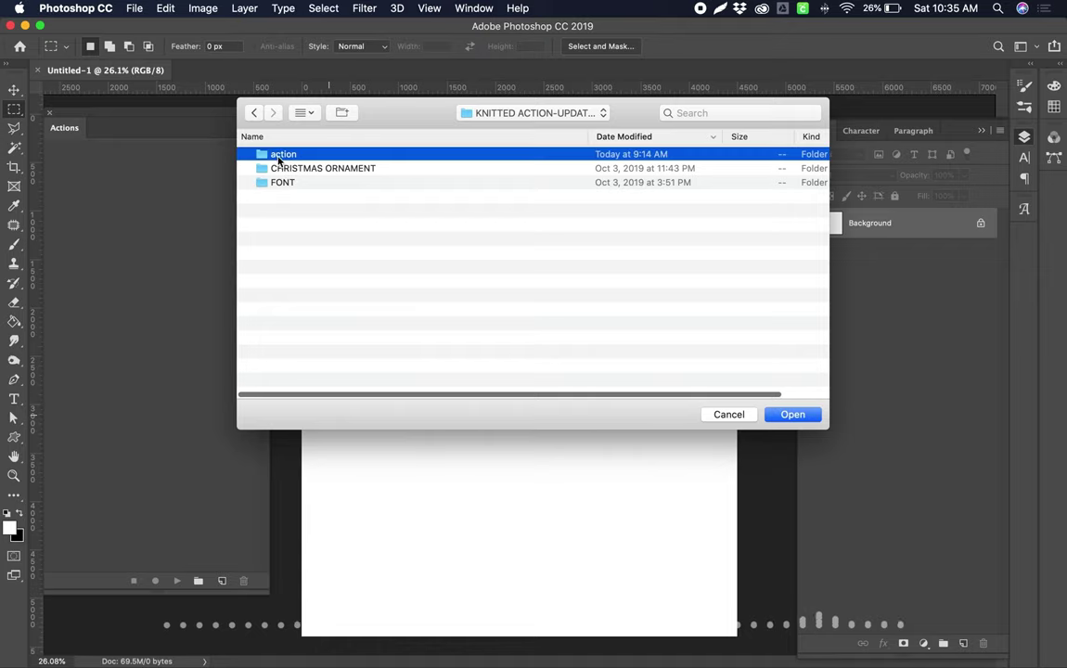
double_click(278, 157)
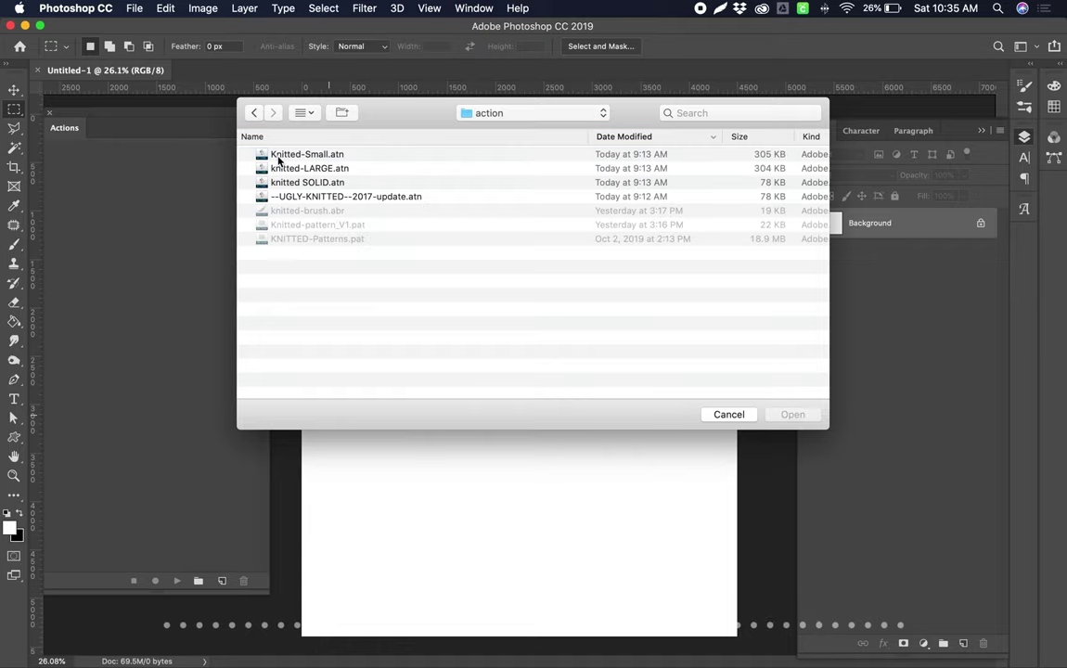
Load all four .atn action files from the action folder.
click(343, 156)
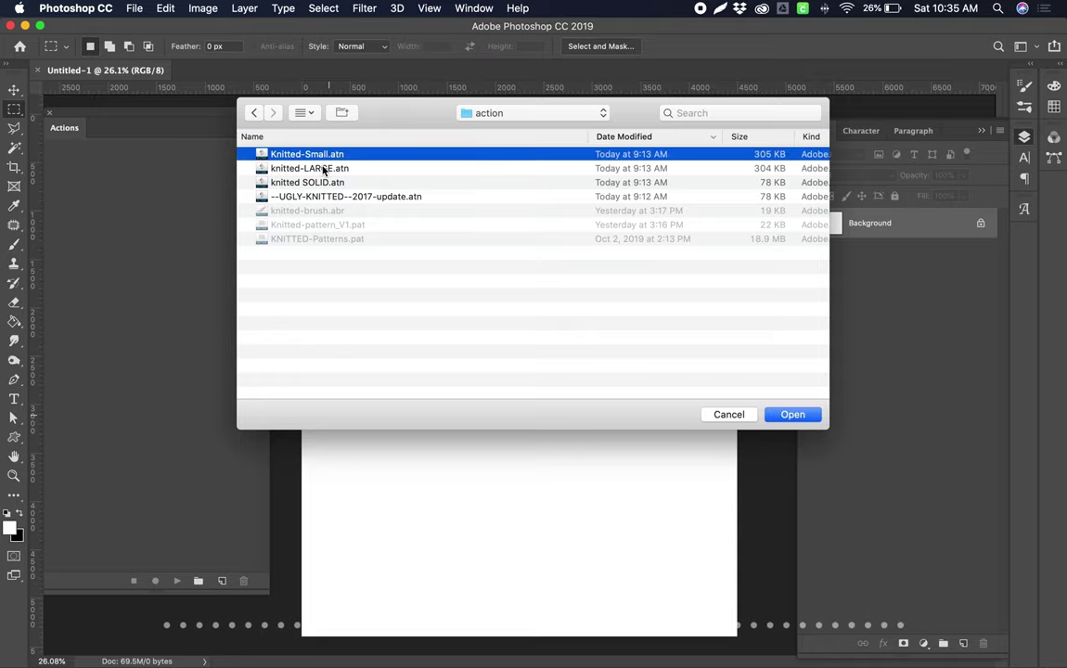
drag(305, 156, 336, 198)
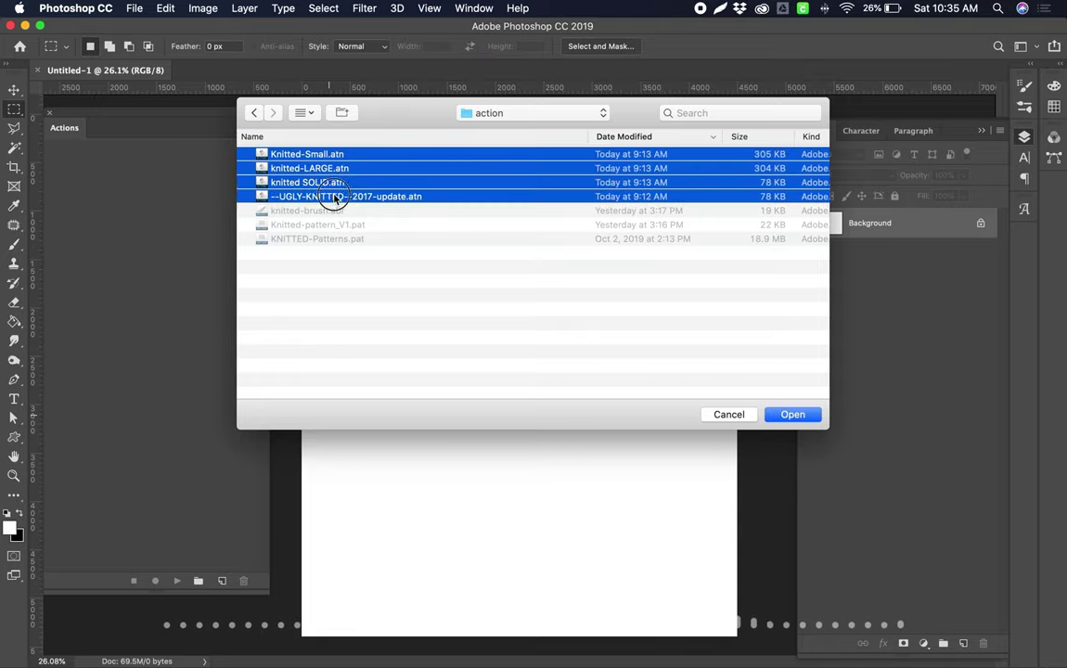
click(794, 417)
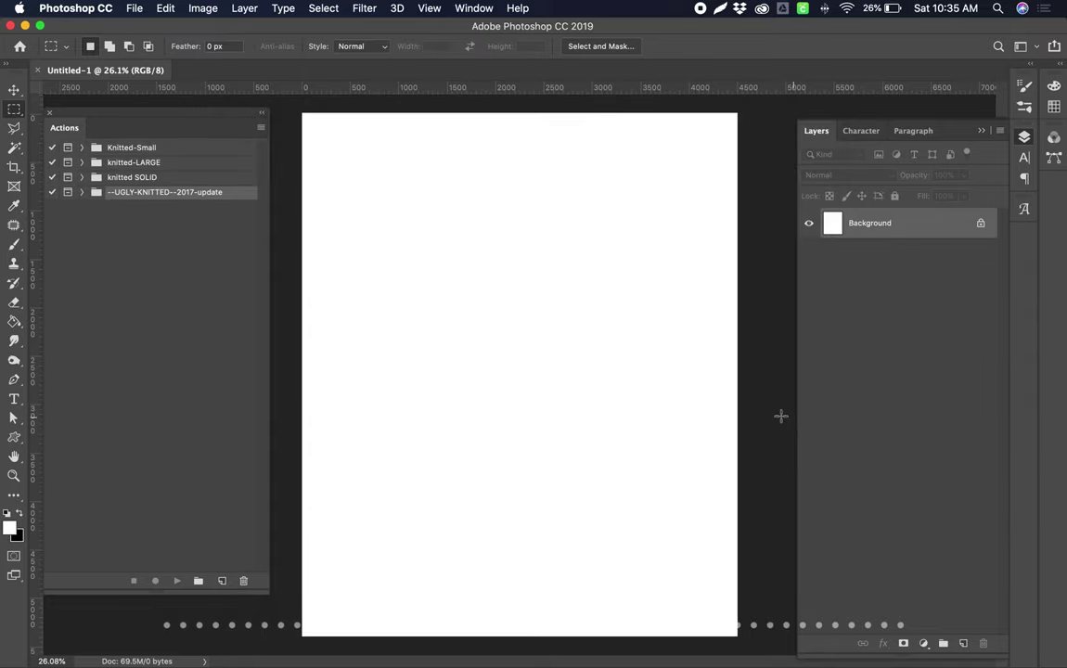
Check the new Knitted-Small, knitted-LARGE and knitted SOLID sets in the Actions panel.
click(160, 176)
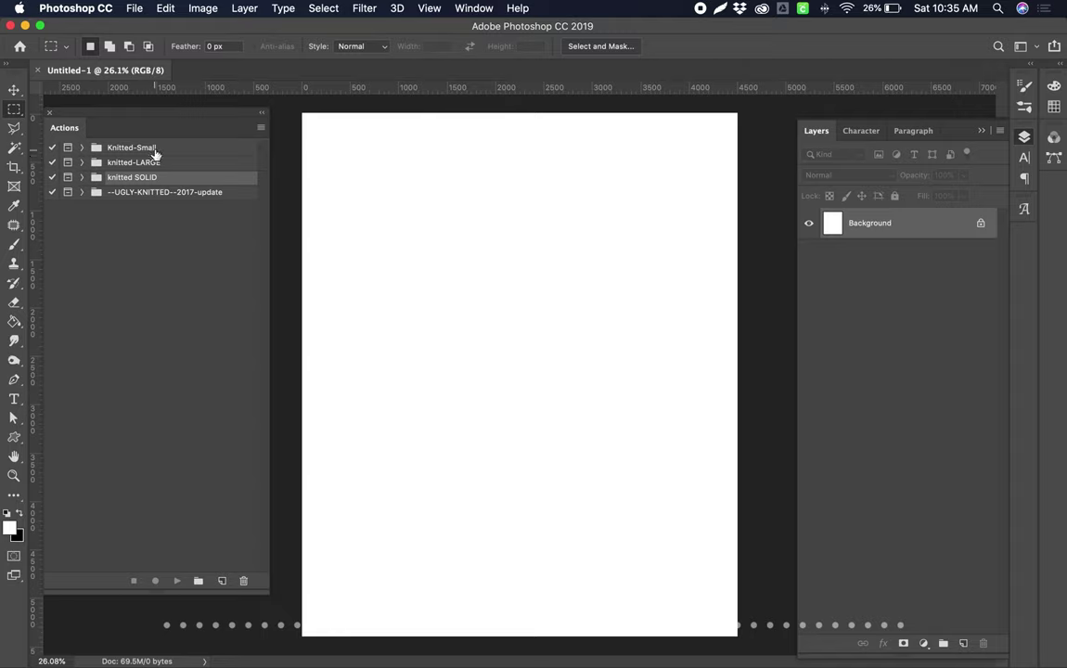
click(154, 149)
click(155, 167)
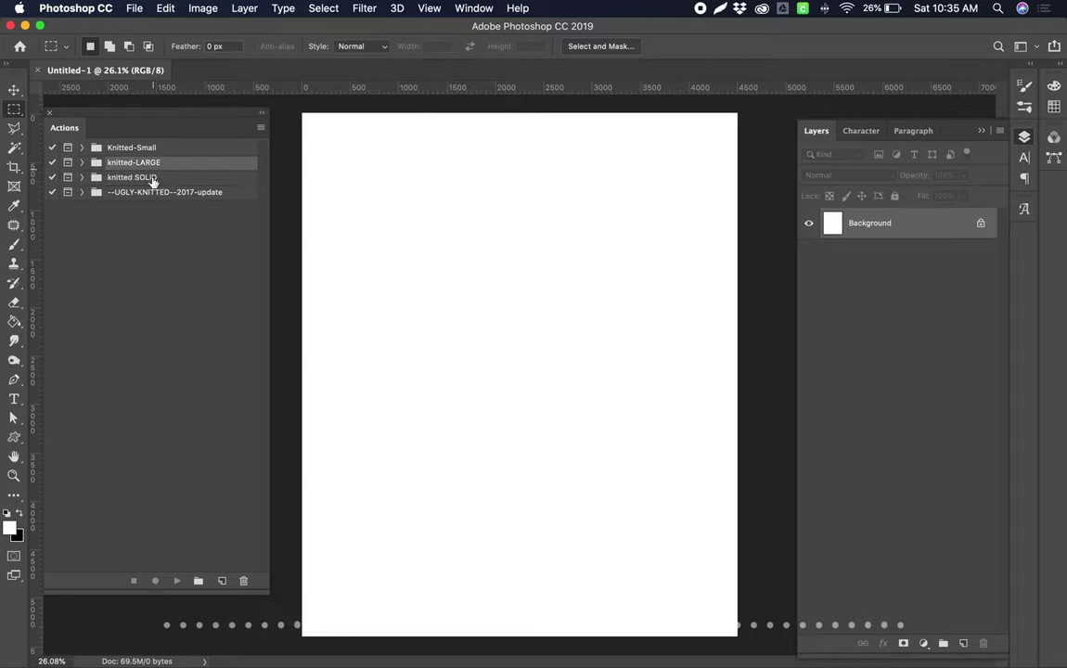
click(147, 191)
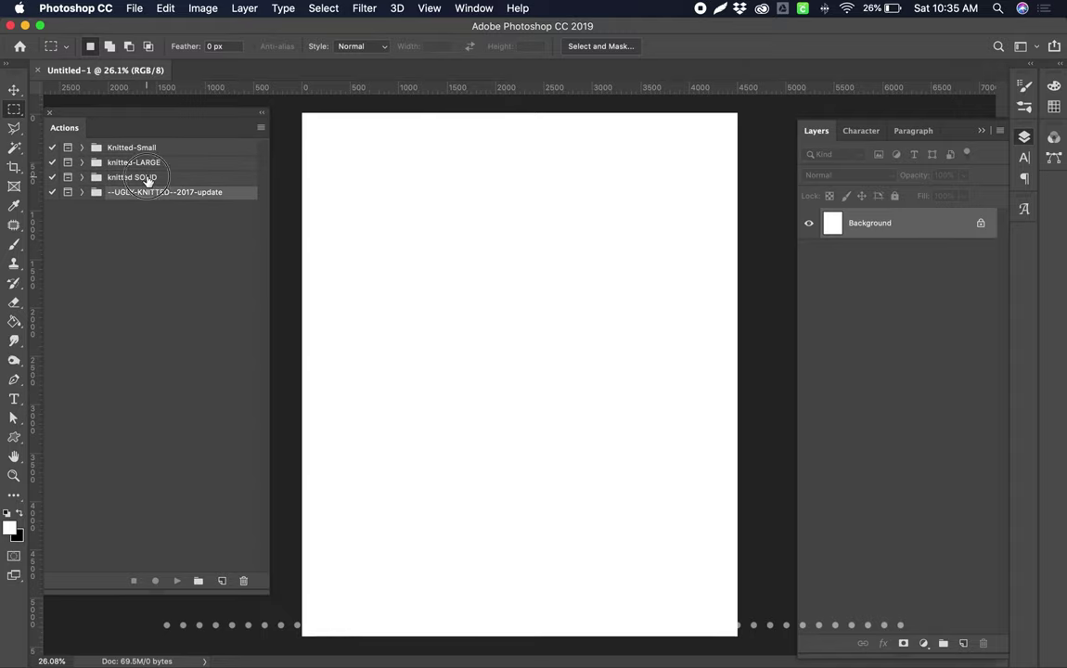
click(148, 173)
click(150, 162)
click(149, 149)
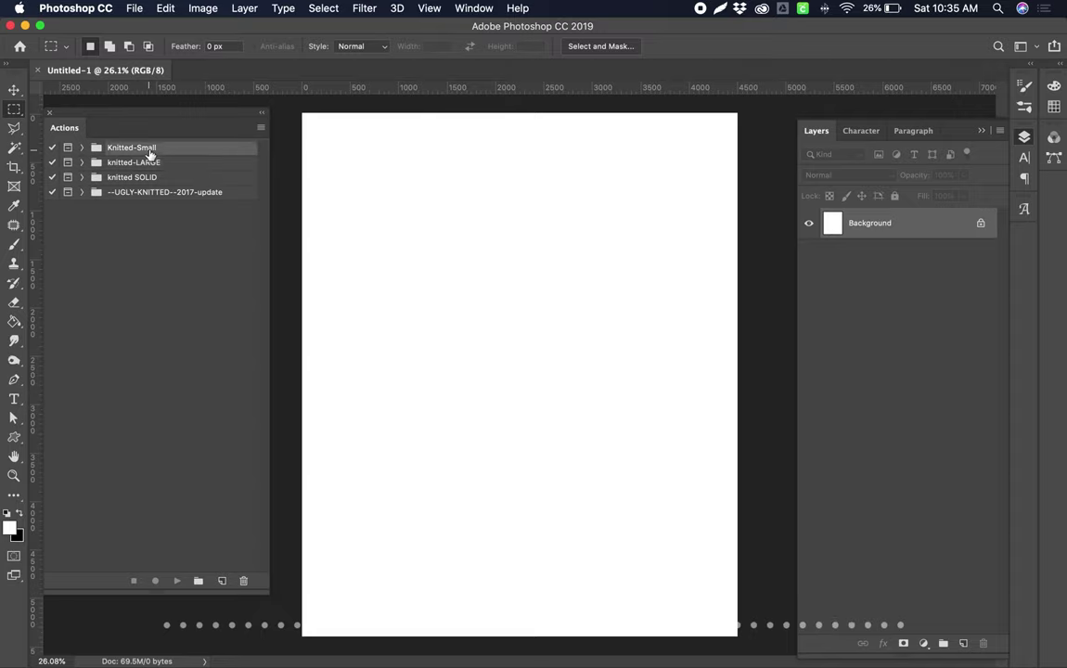
click(150, 261)
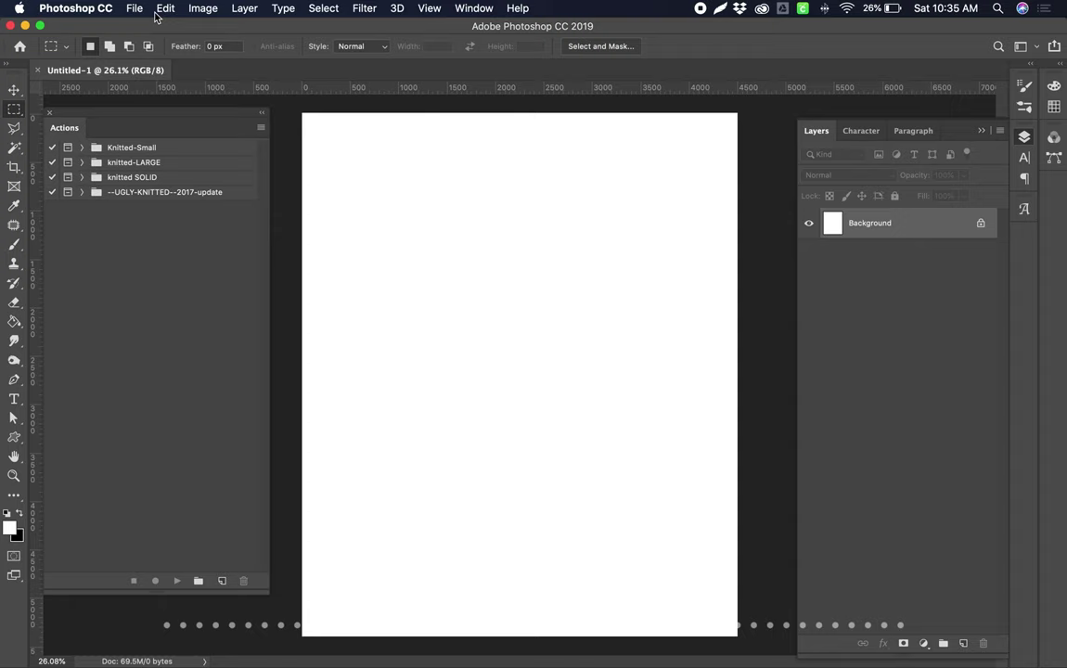
Load knitted-brush.abr through Edit > Presets > Preset Manager and inspect the new brush 1000.
click(163, 9)
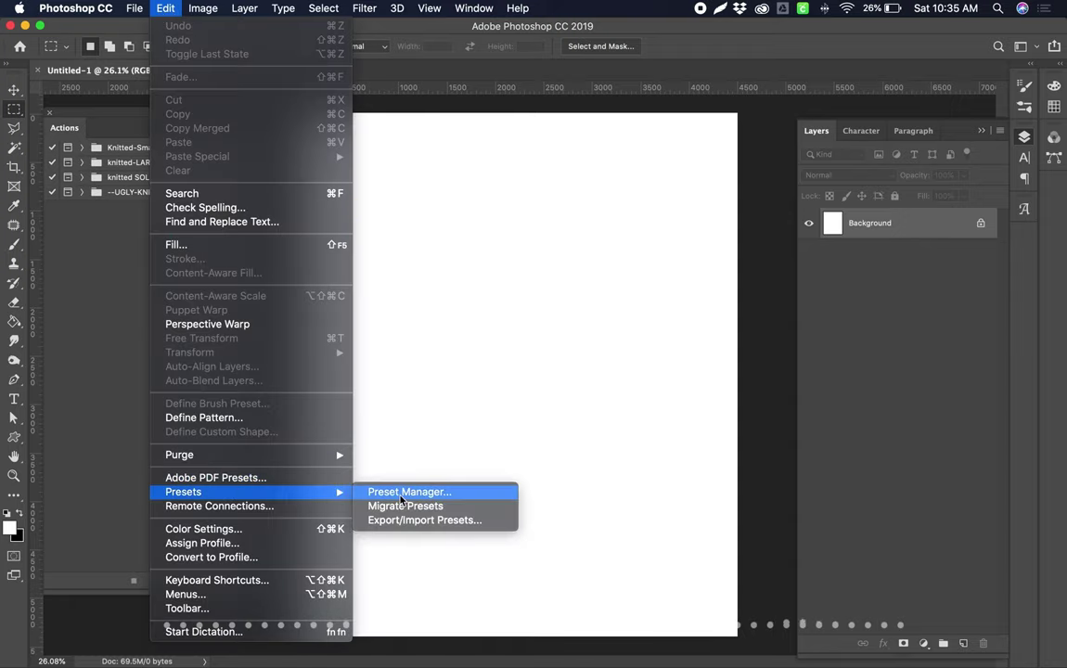
click(453, 491)
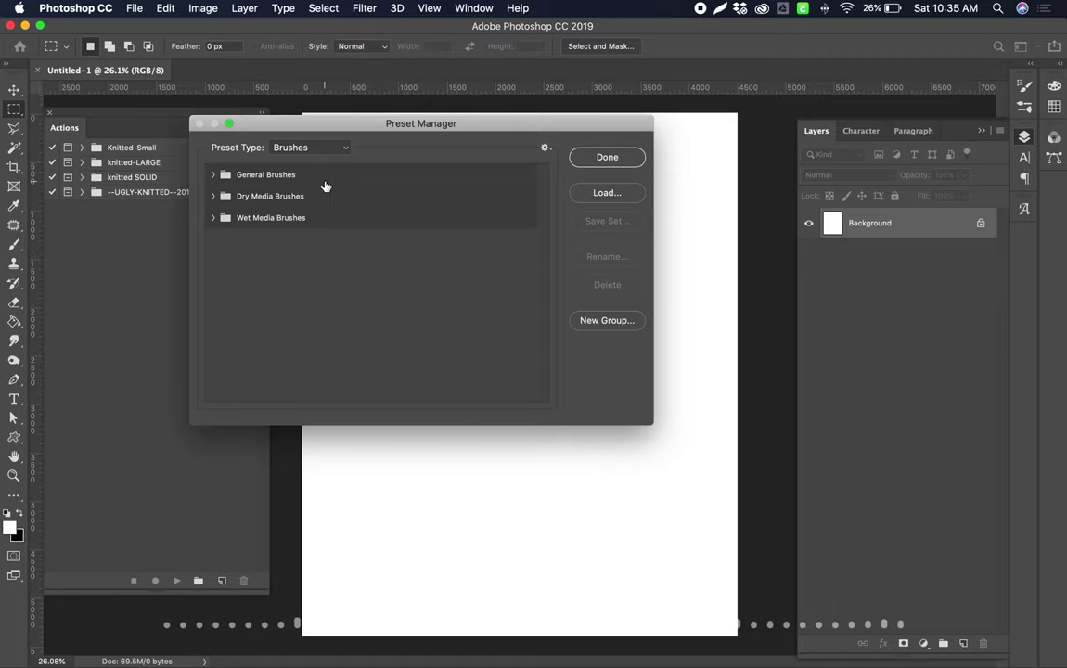
click(604, 198)
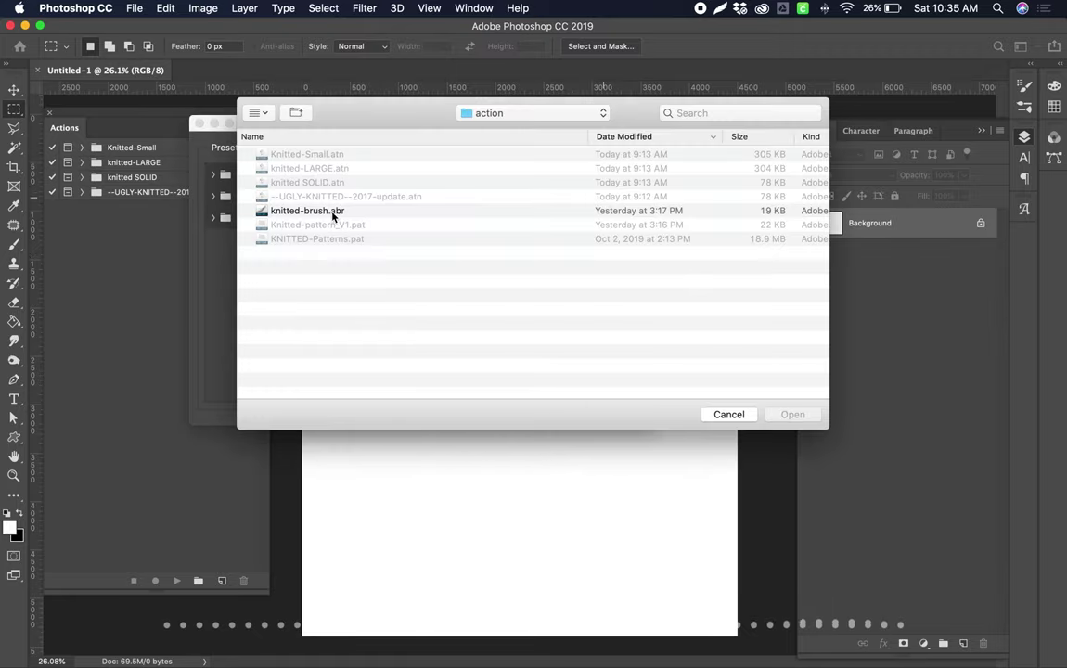
click(302, 213)
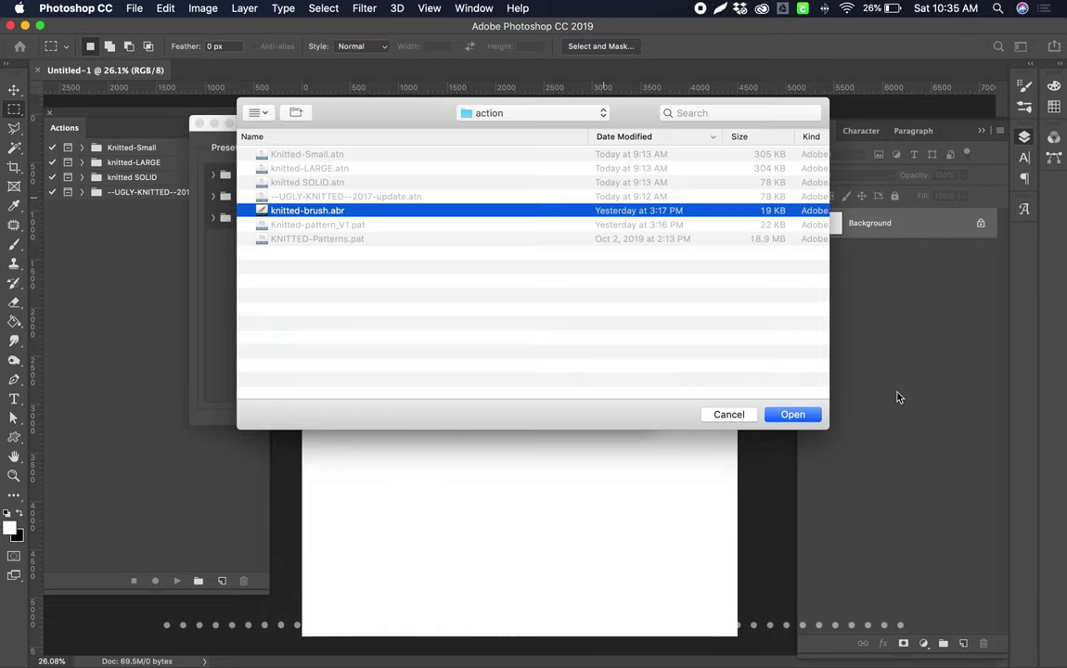
click(793, 416)
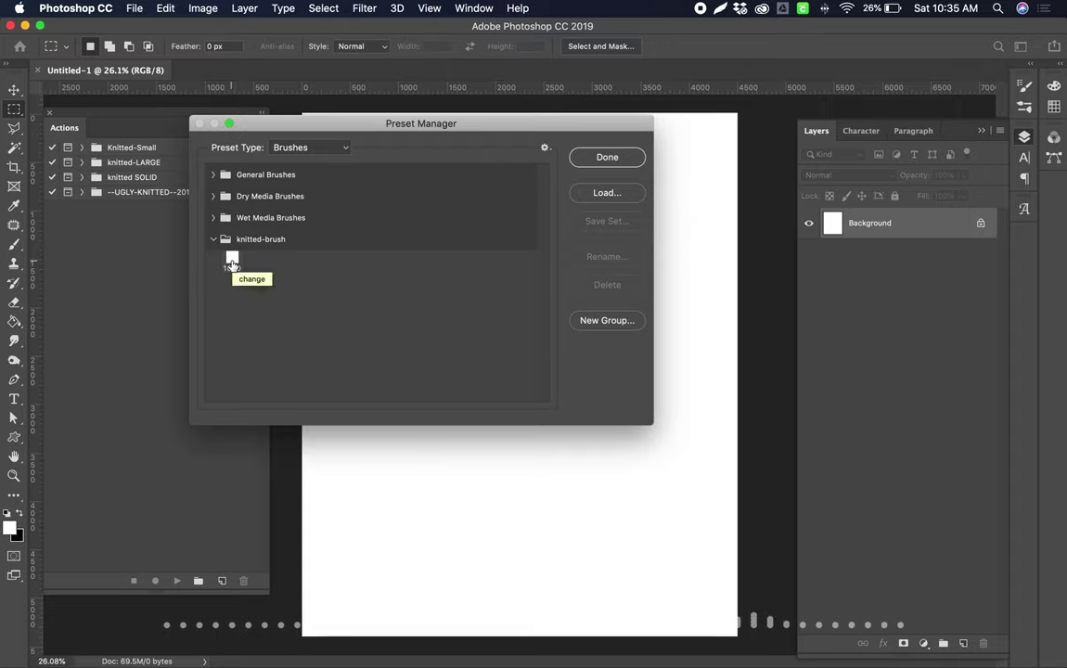
click(232, 260)
click(255, 269)
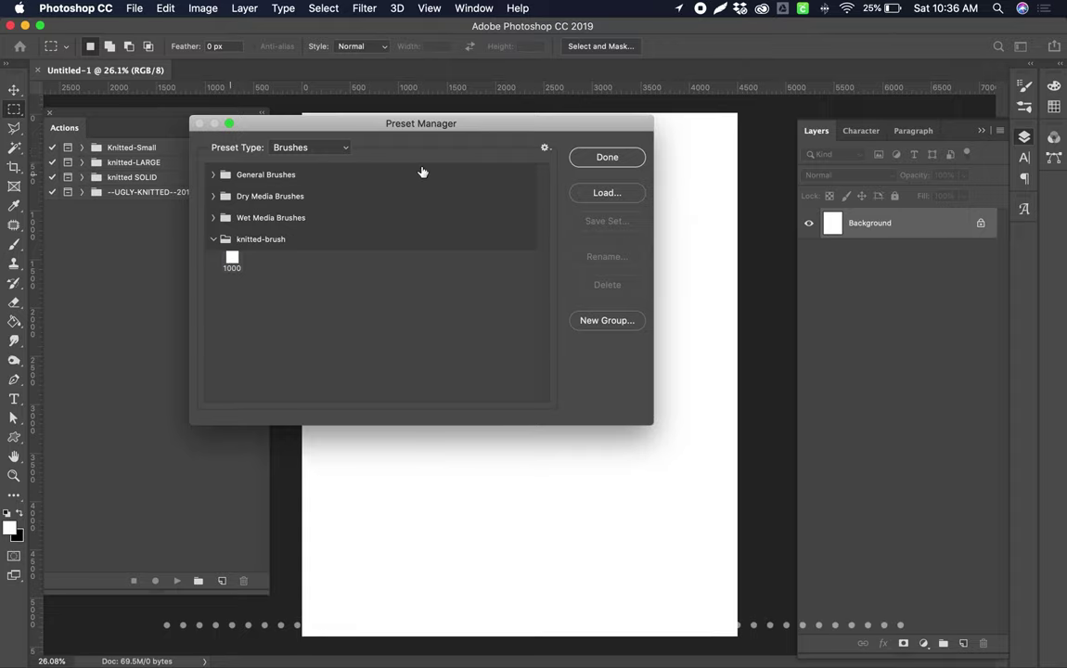
click(329, 155)
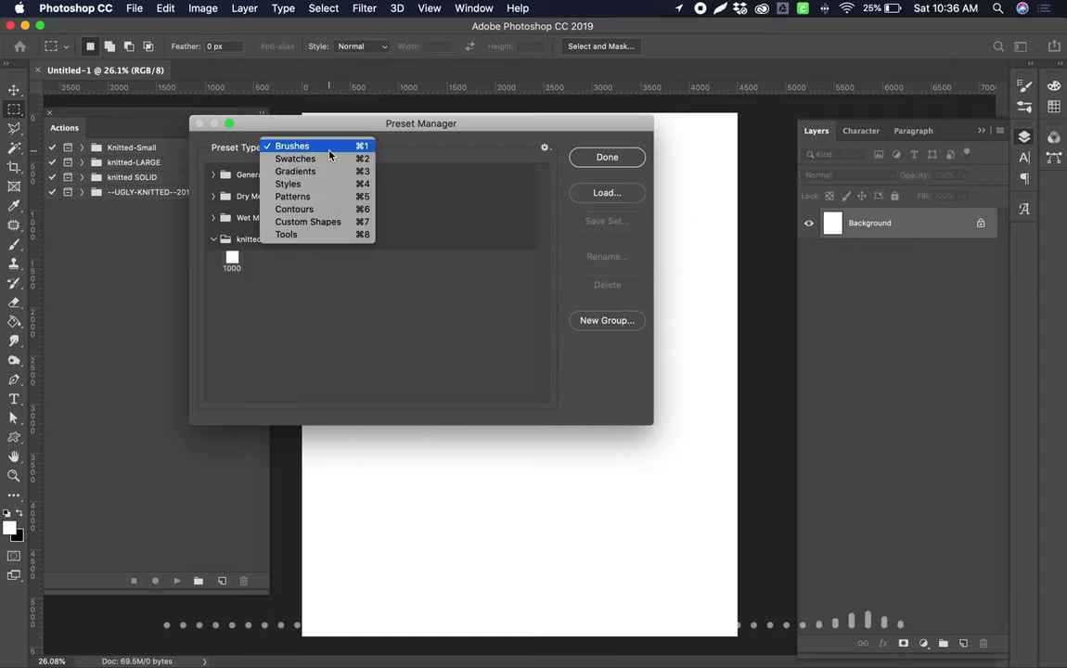
Load Knitted-pattern_V1.pat and KNITTED-Patterns.pat as Patterns presets and close the Preset Manager.
click(332, 197)
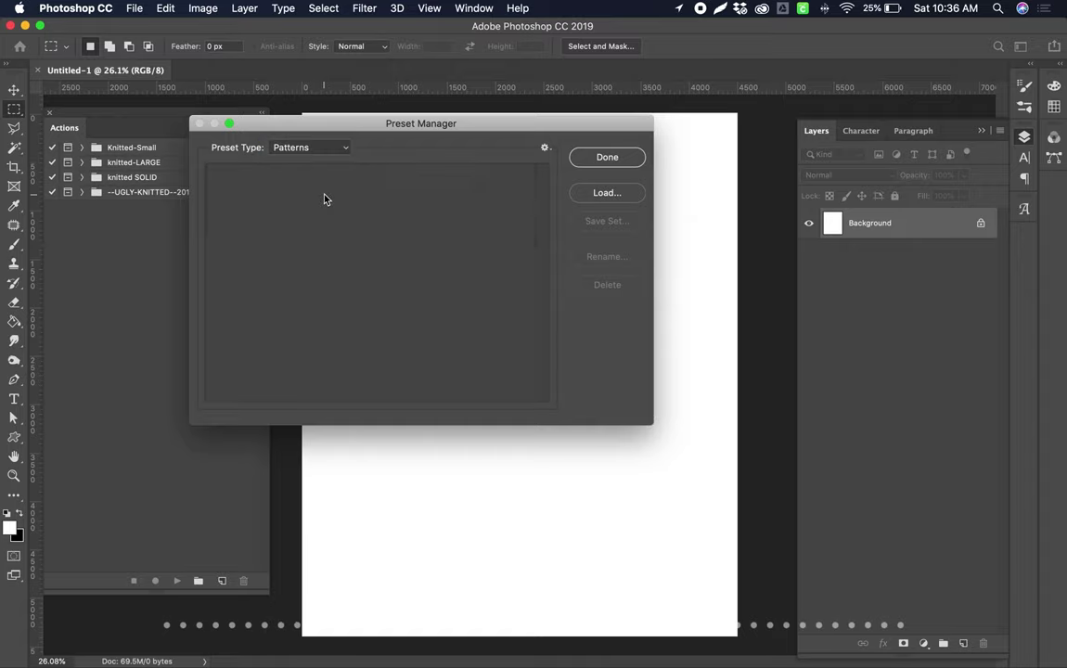
click(603, 194)
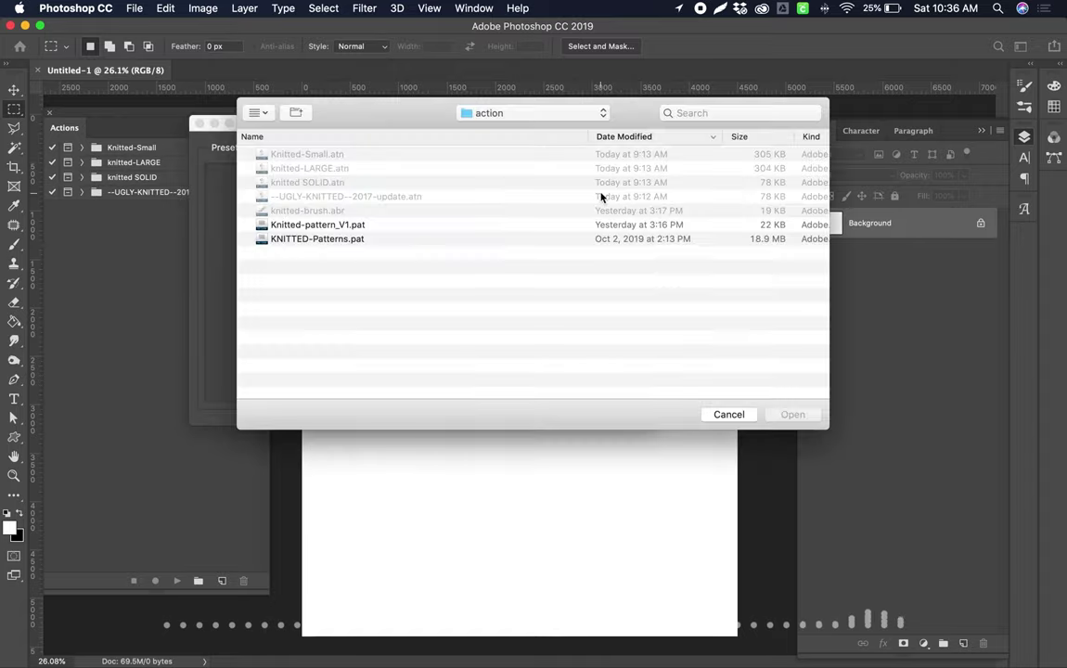
click(340, 227)
shift+click(343, 239)
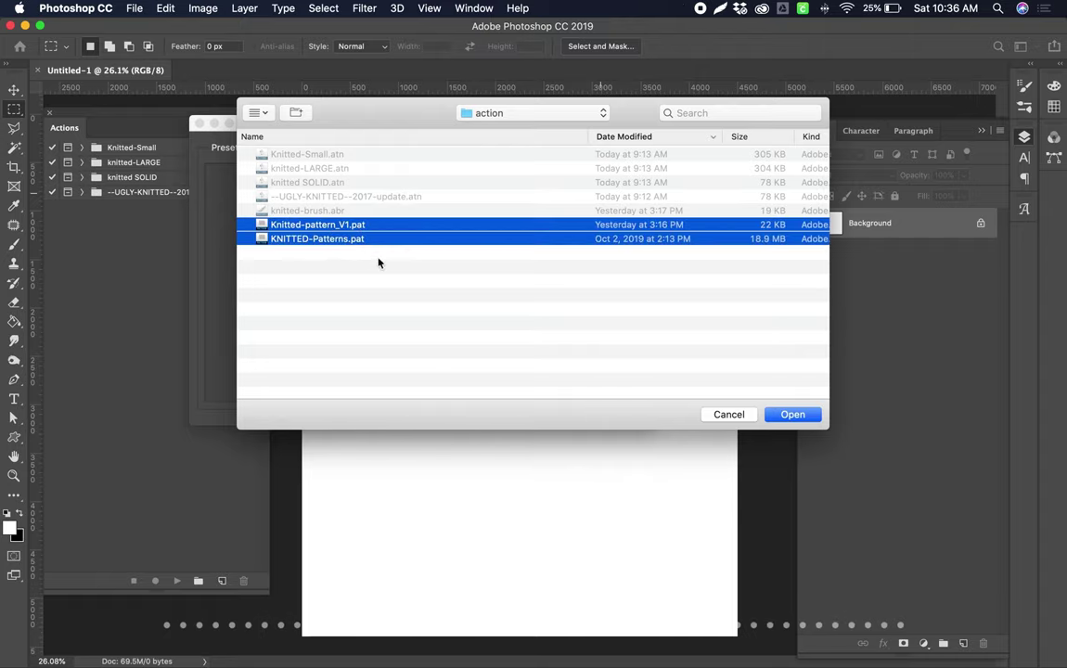
click(806, 419)
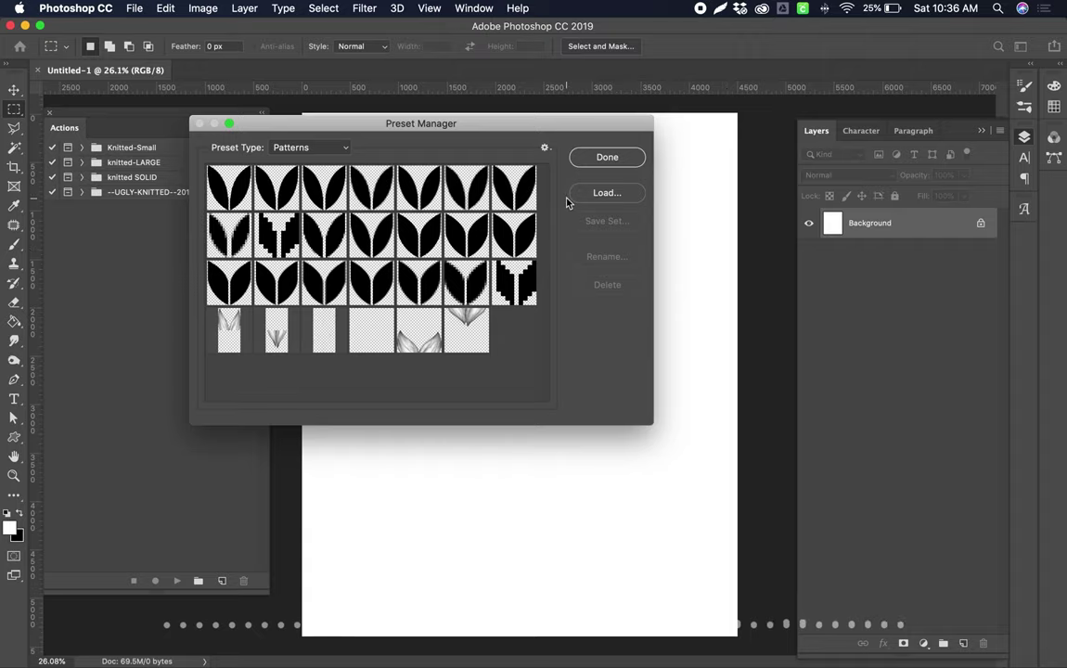
click(607, 157)
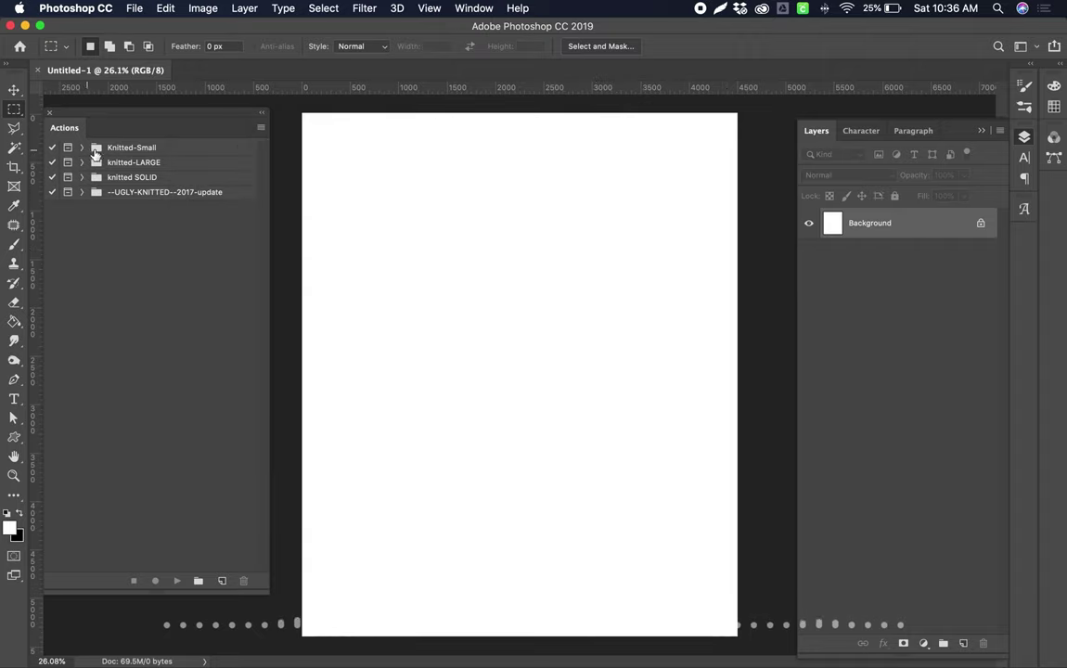
Draw a black heart custom shape near the page centre as layer Shape 1.
click(137, 148)
click(121, 177)
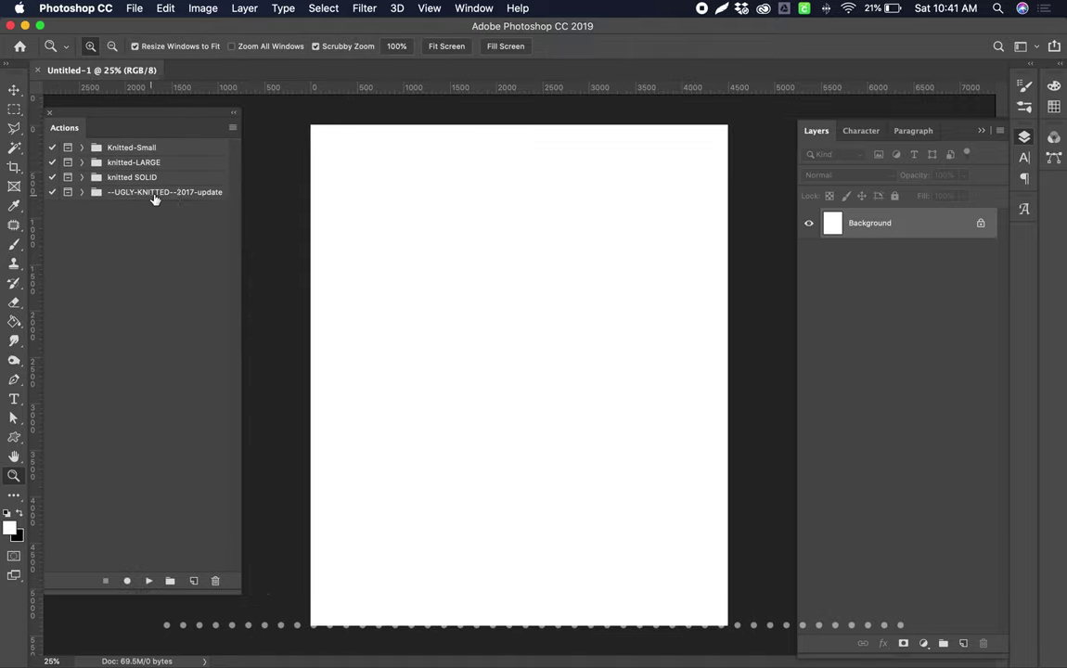
click(155, 196)
click(14, 436)
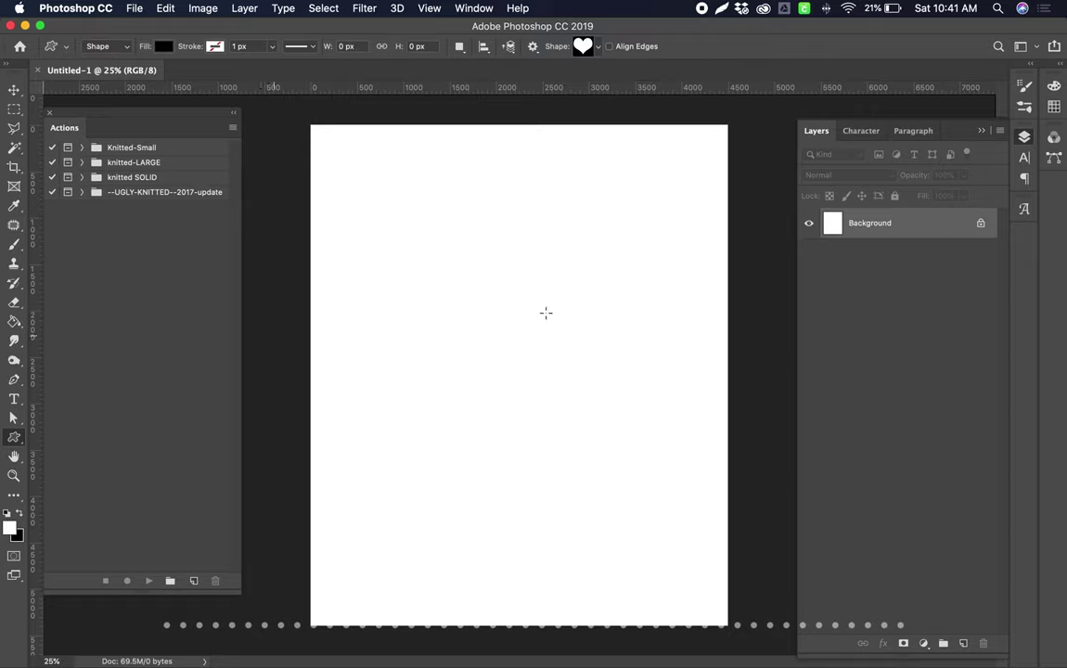
drag(464, 305, 677, 440)
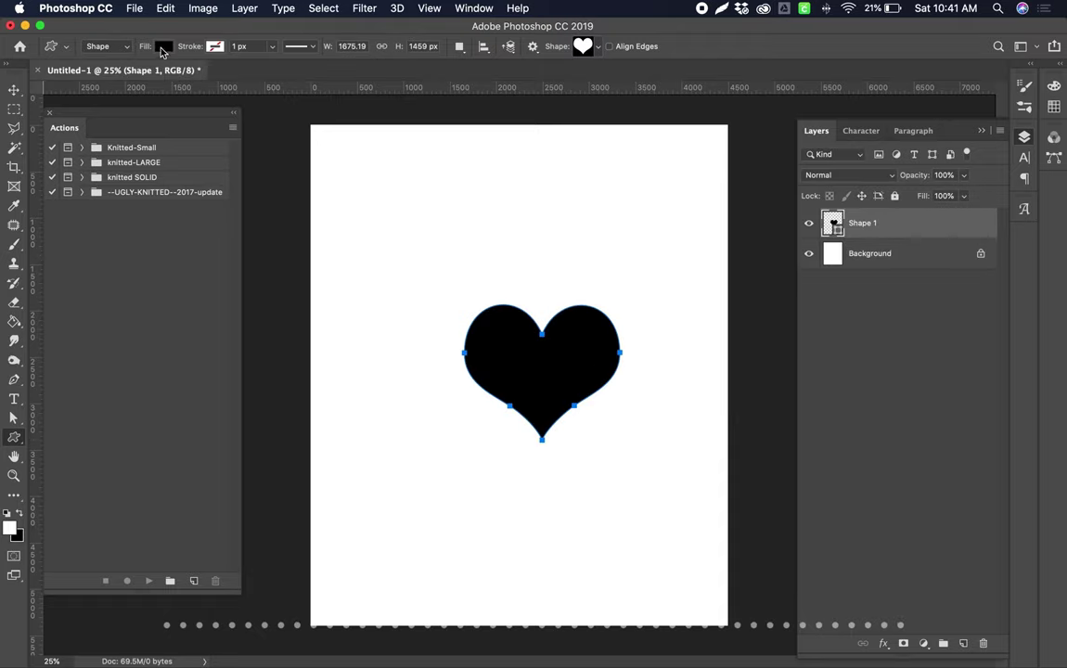
Fill the heart with the orange-yellow-orange gradient preset and move it to the upper left.
click(162, 47)
click(160, 76)
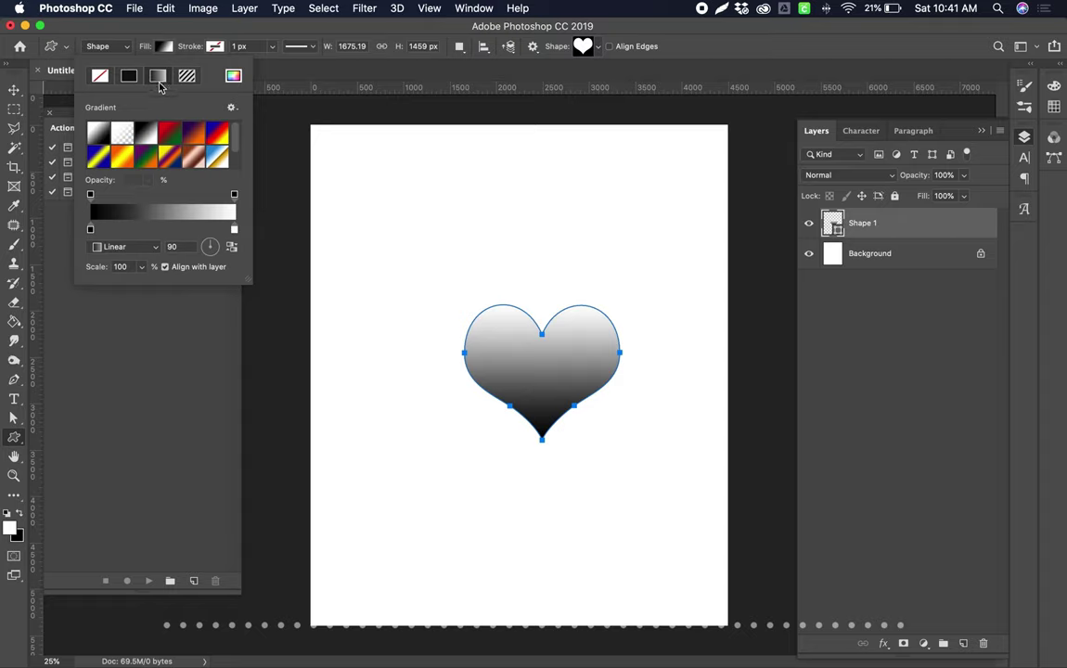
click(117, 149)
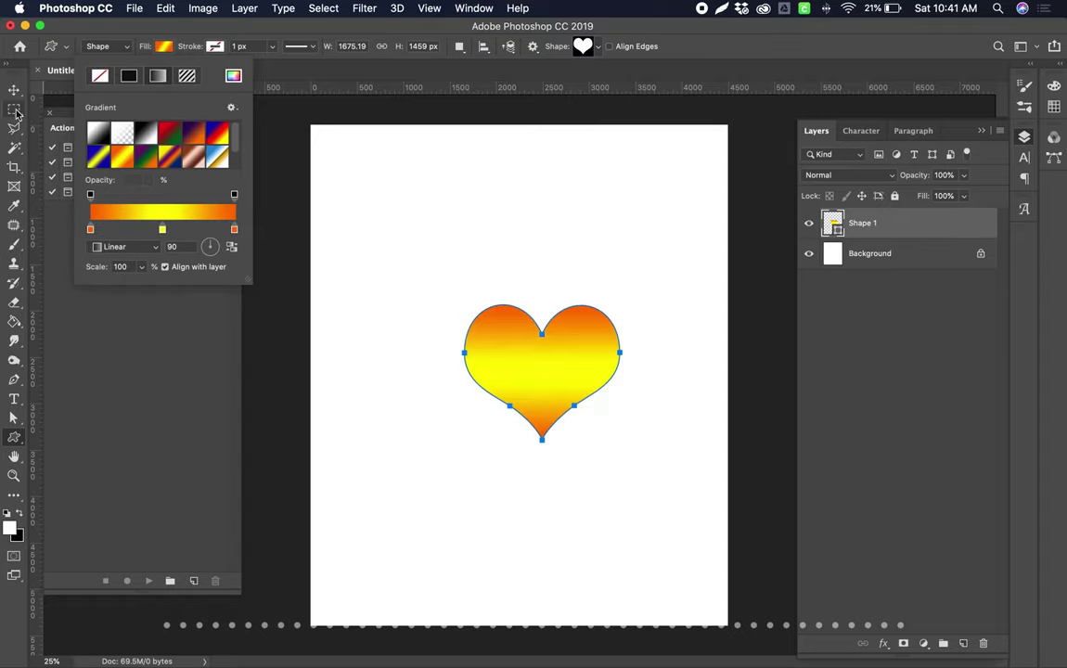
click(14, 109)
drag(548, 369, 422, 241)
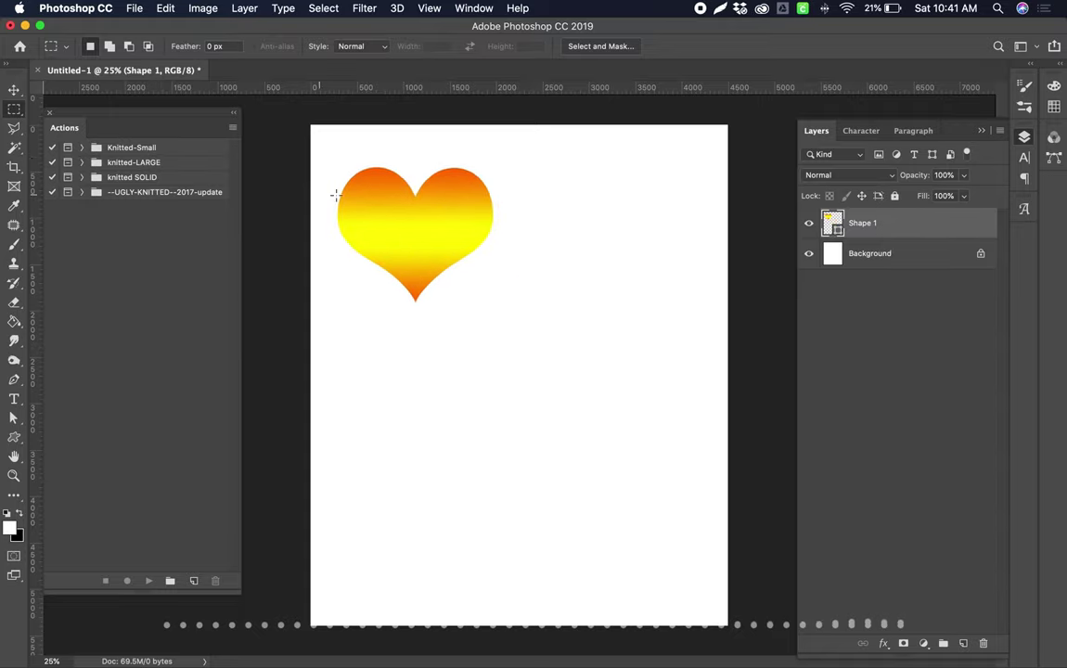
Duplicate the heart to the right, then copy both down into a two-by-two grid.
drag(433, 231, 626, 417)
shift+click(873, 258)
key(z)
drag(563, 277, 706, 222)
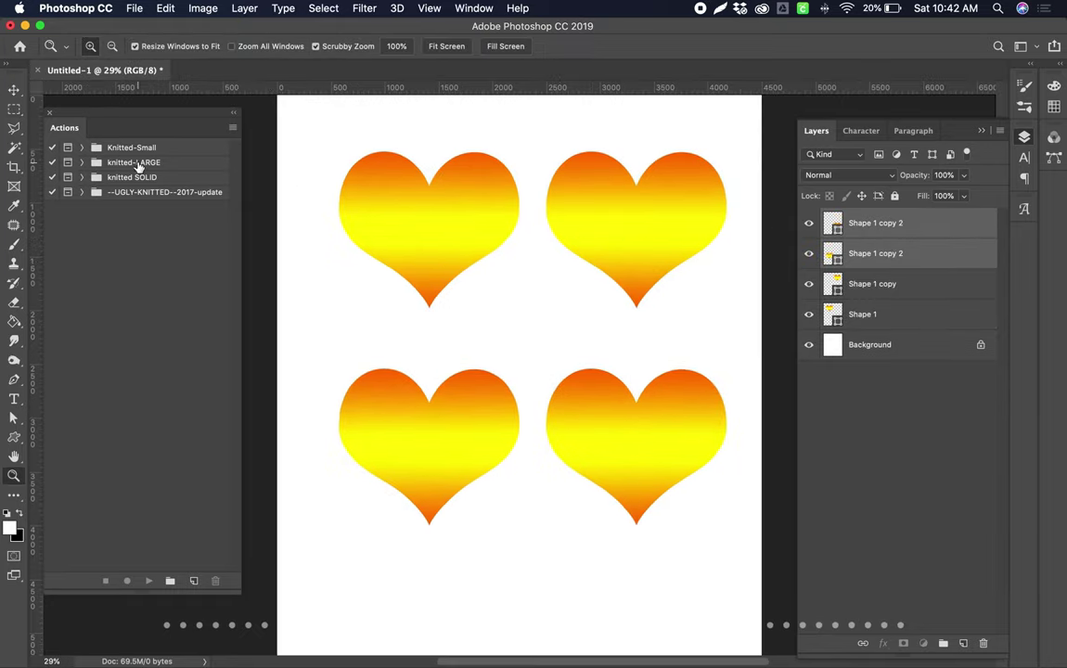
Select the Knitted-Small 80PX action with the original Shape 1 heart layer active.
click(128, 147)
click(81, 147)
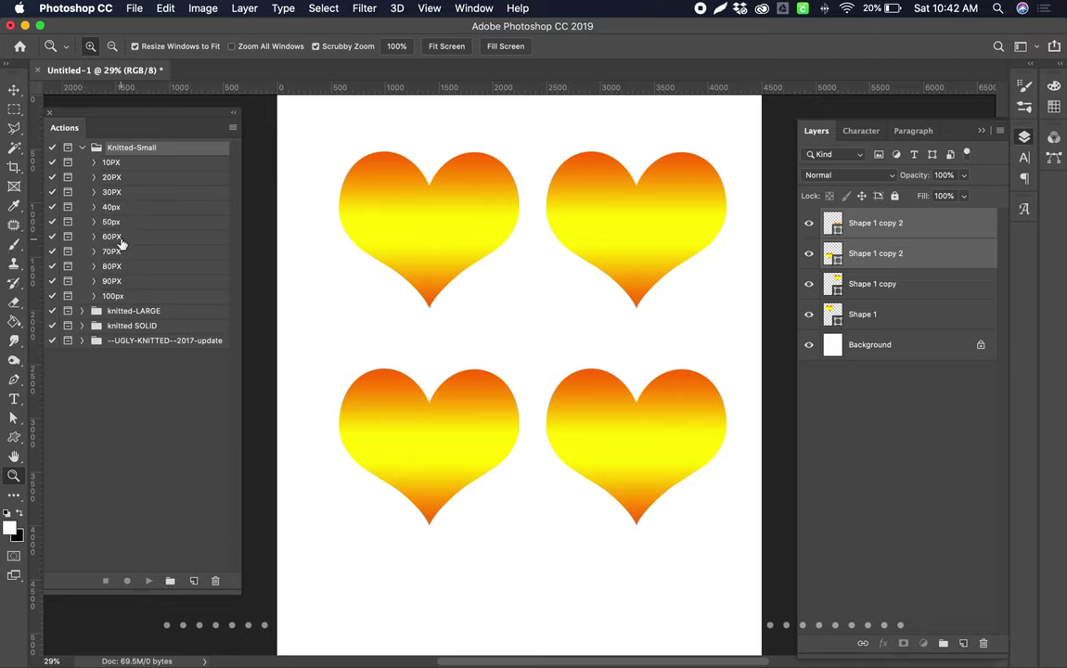
click(109, 267)
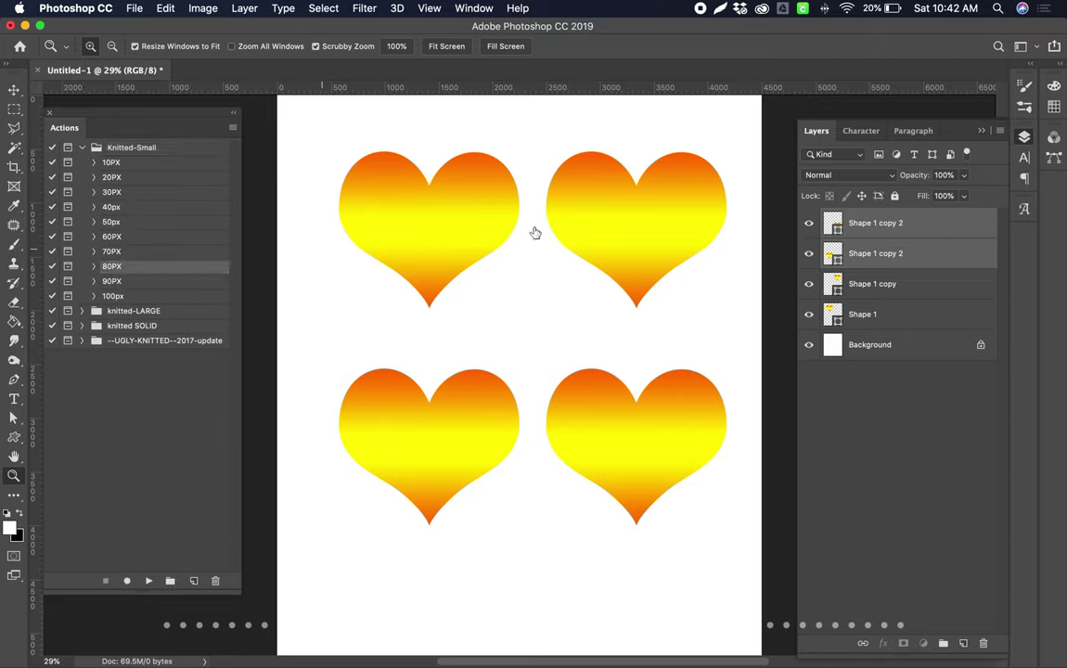
click(922, 232)
right_click(512, 208)
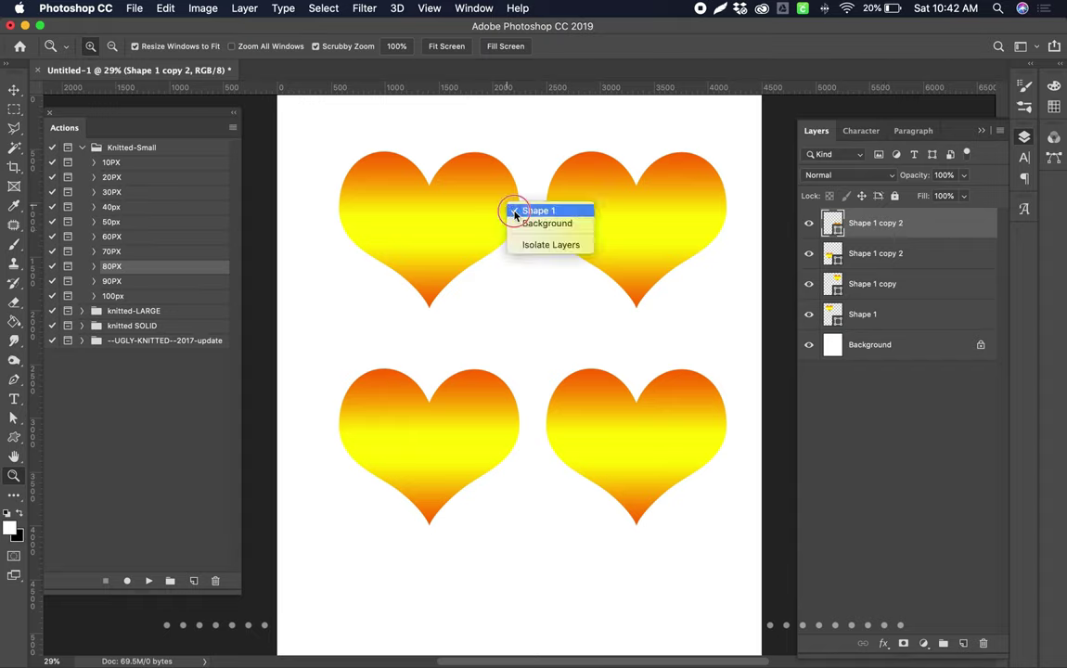
click(527, 210)
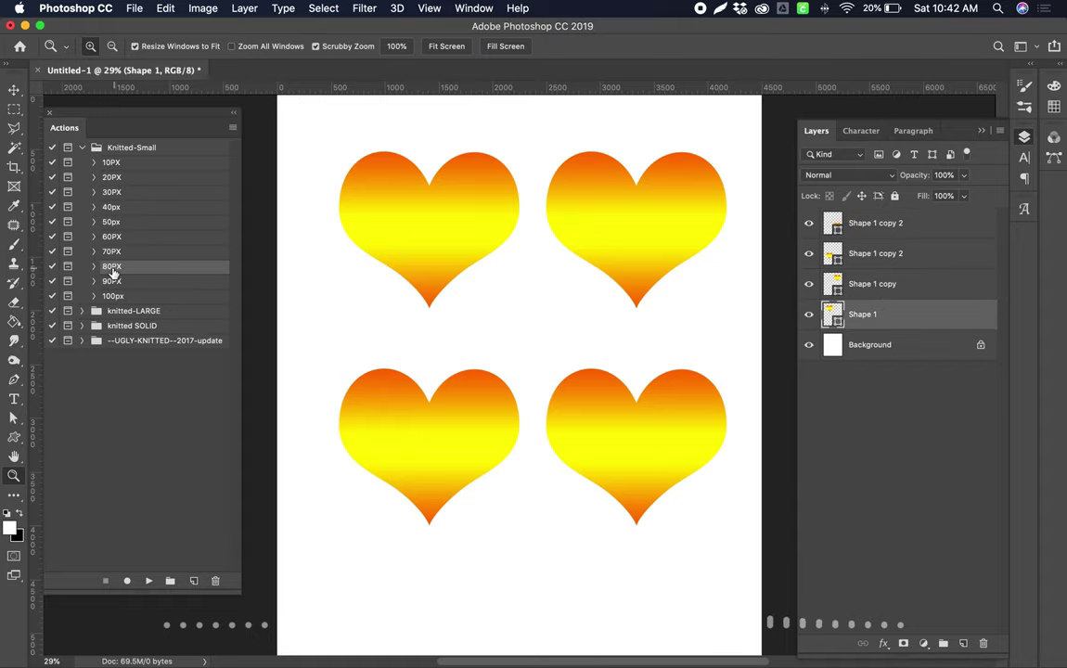
click(121, 151)
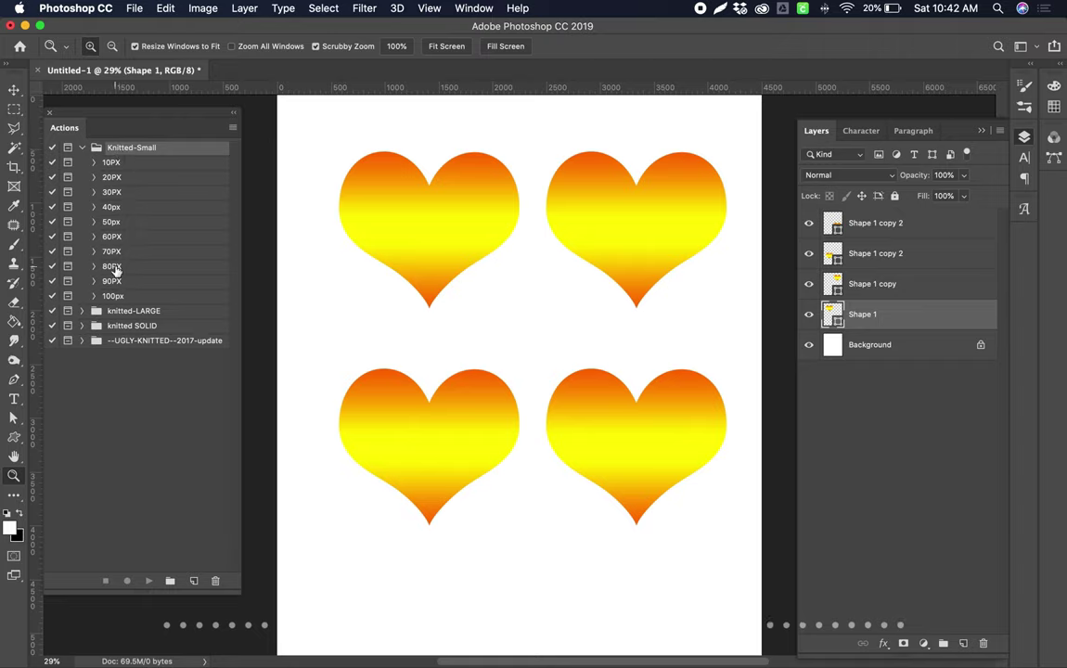
click(118, 268)
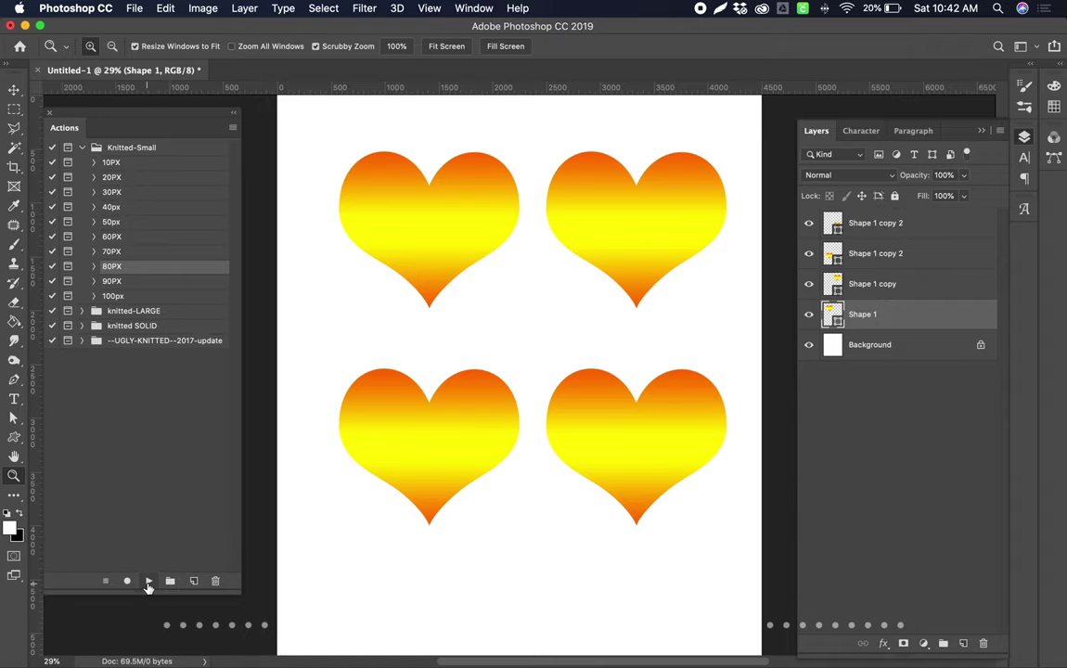
Play the 80PX action on the top-left heart, raising Posterize levels and Threshold to 255.
click(149, 582)
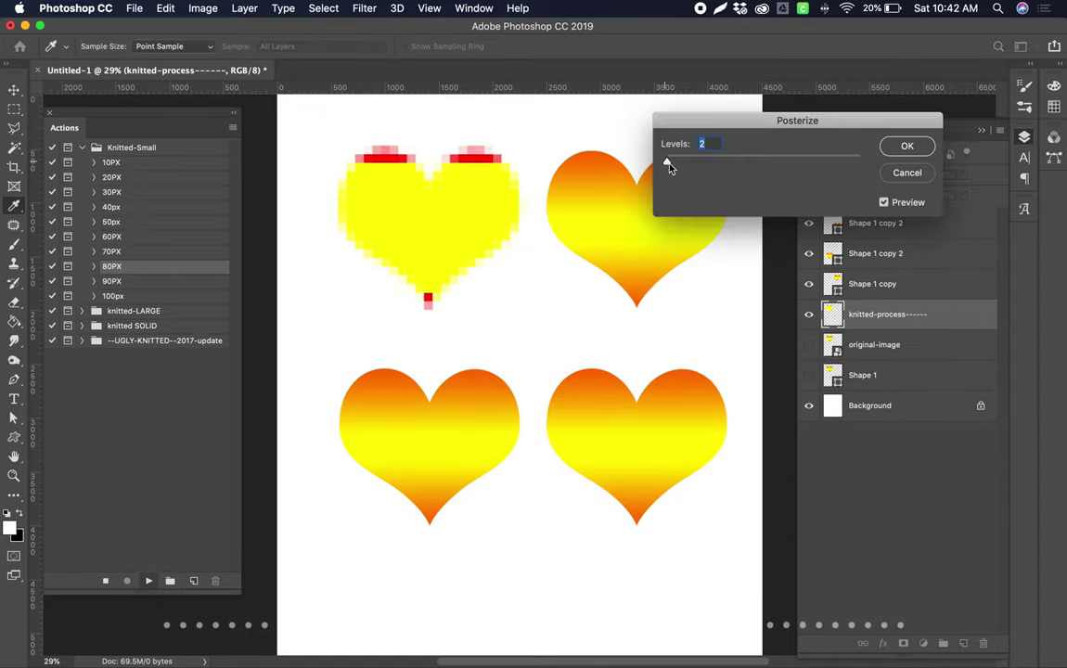
drag(708, 130, 562, 124)
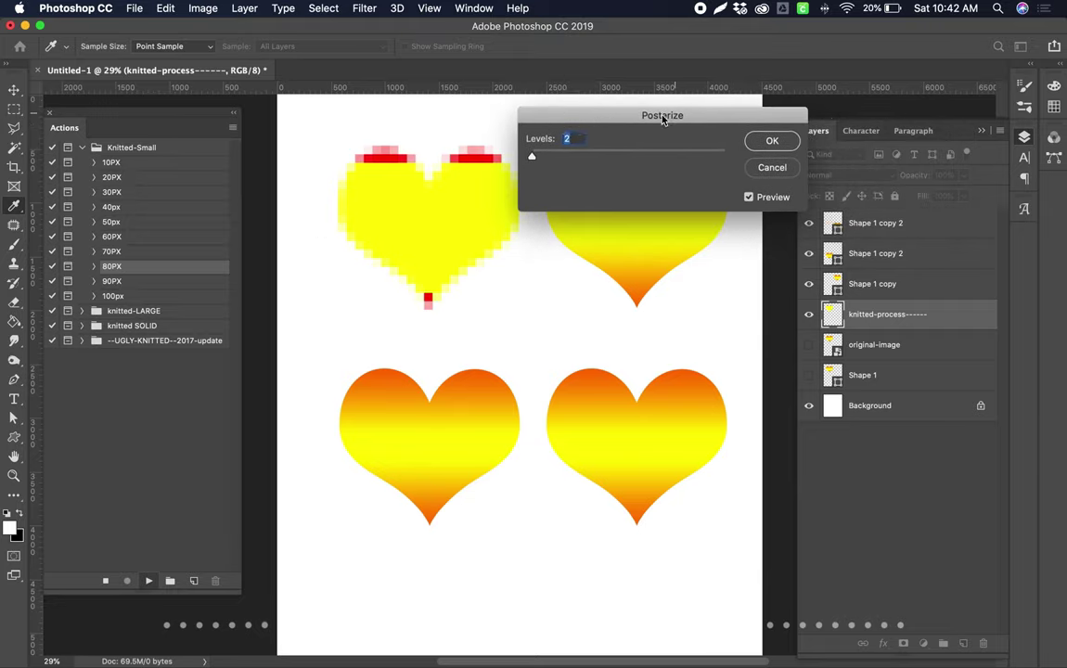
drag(663, 118, 689, 176)
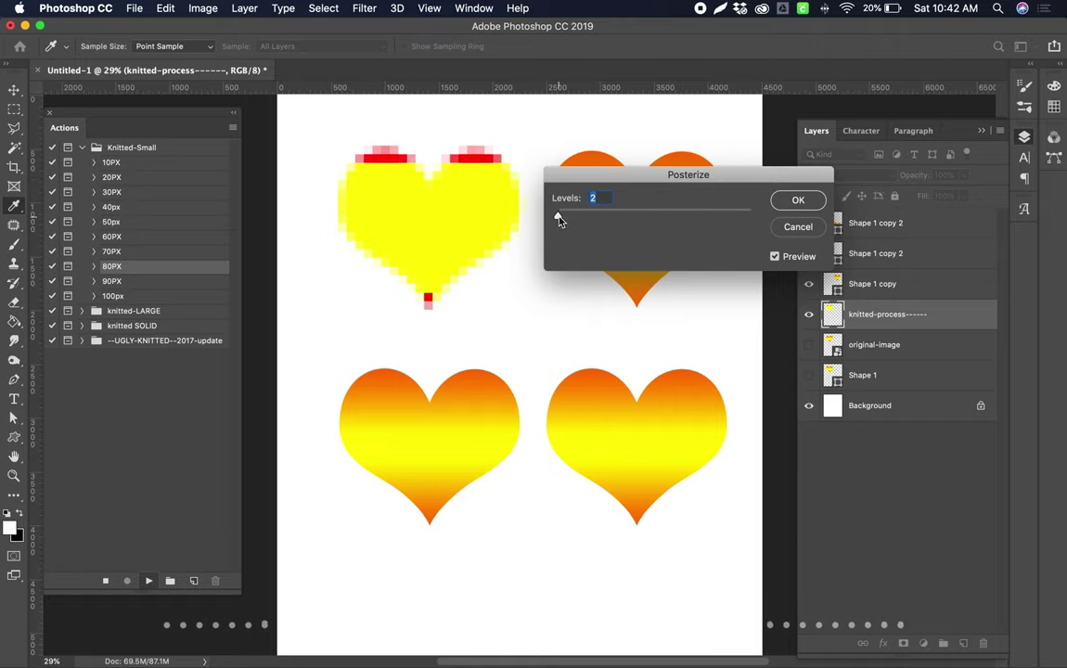
mouse_move(557, 220)
mouse_down()
mouse_move(581, 216)
mouse_move(555, 214)
mouse_move(570, 215)
mouse_up()
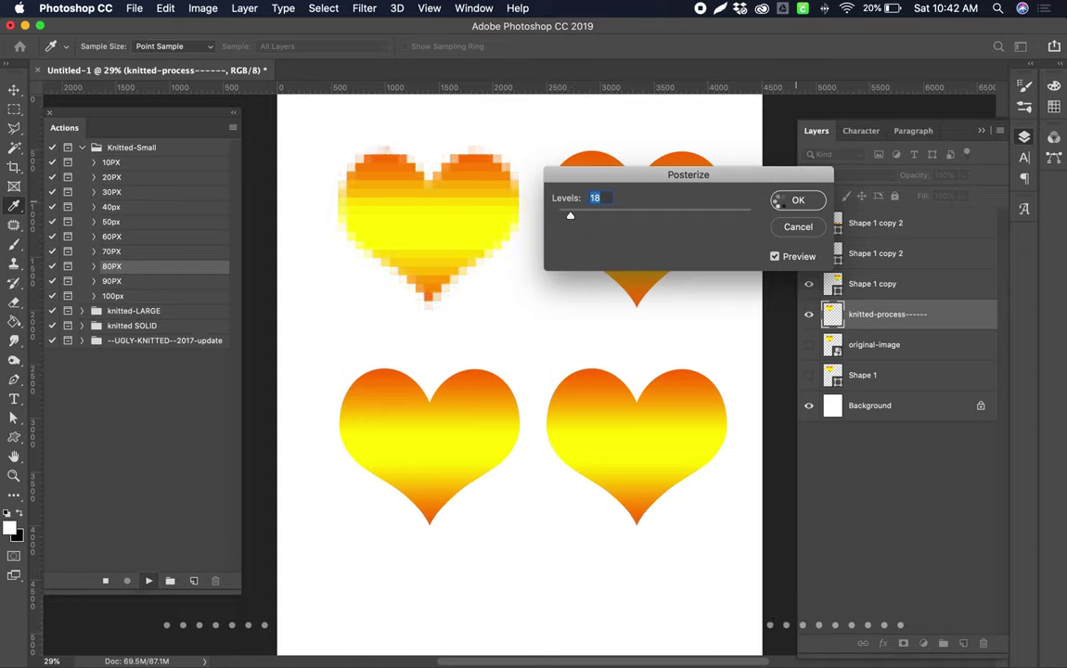
click(798, 202)
drag(796, 306, 635, 147)
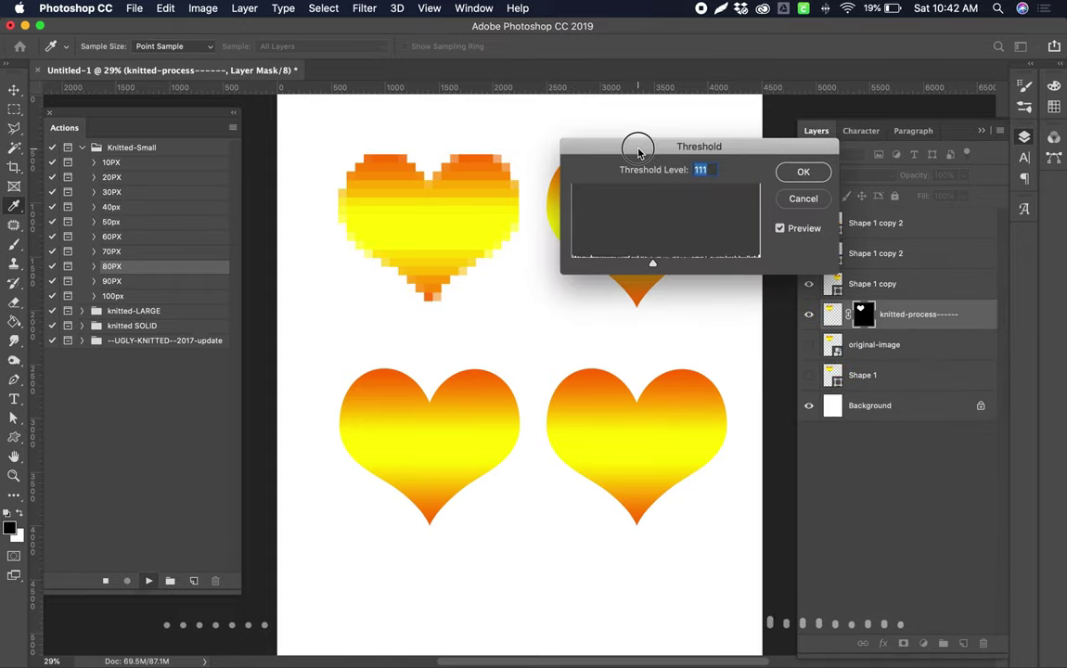
drag(653, 262, 543, 246)
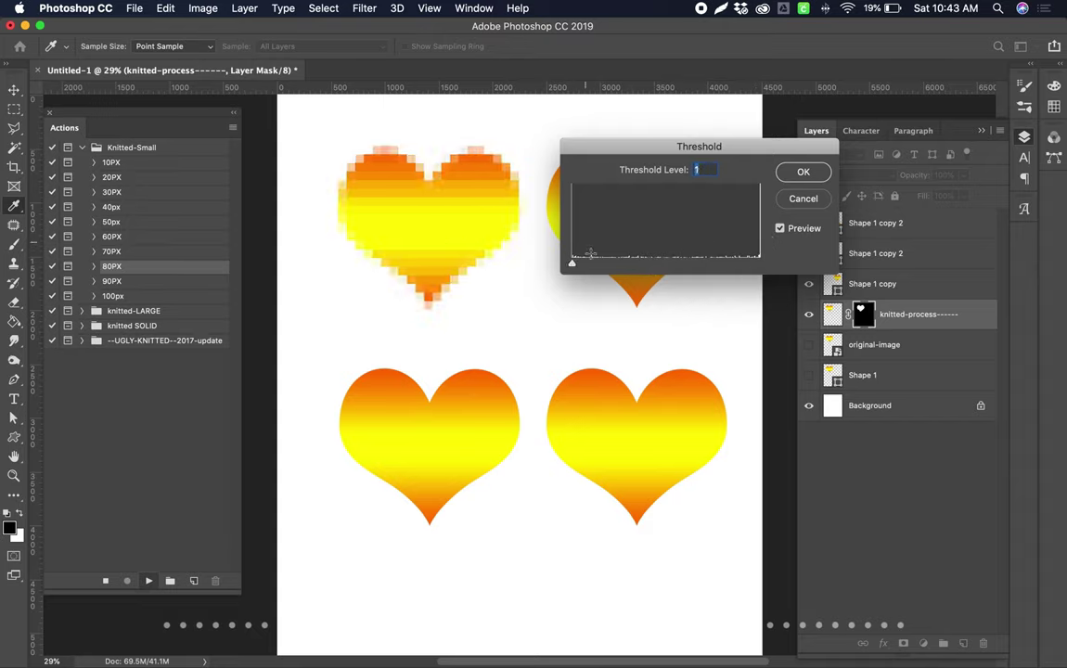
click(804, 171)
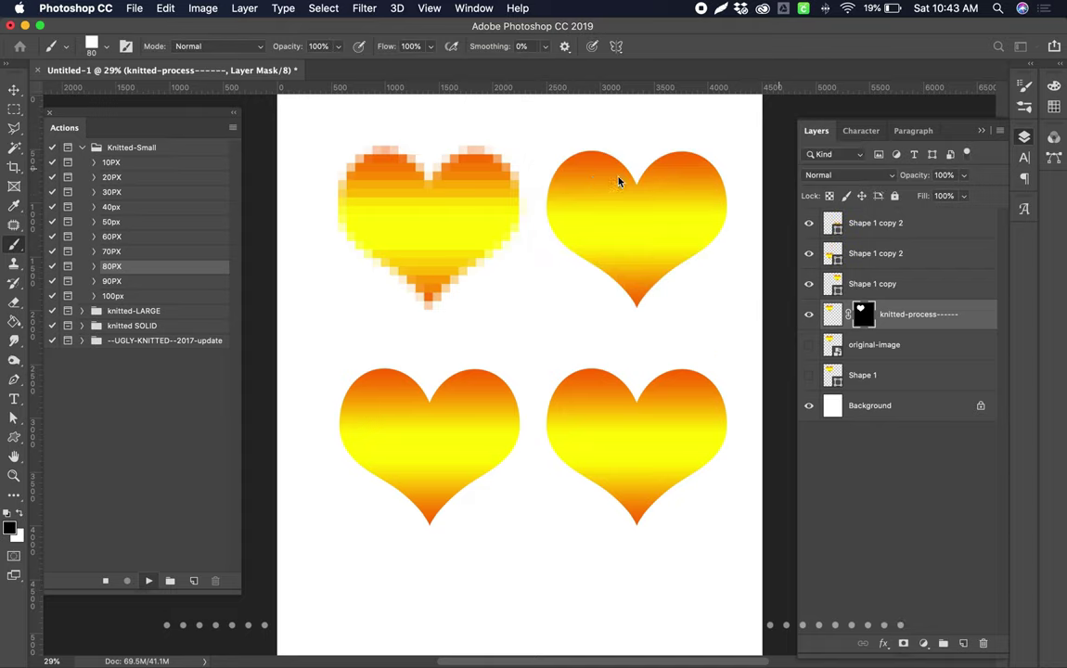
Stop the action, zoom in, and paint out three pale fringe pixels on the heart's mask.
drag(486, 183, 499, 325)
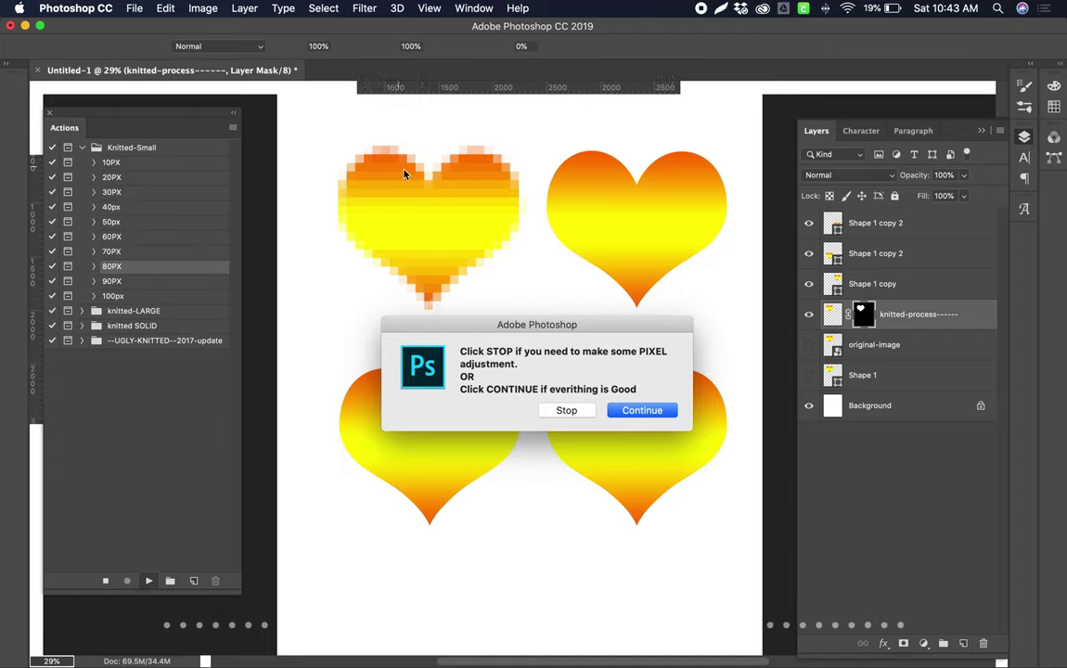
click(566, 410)
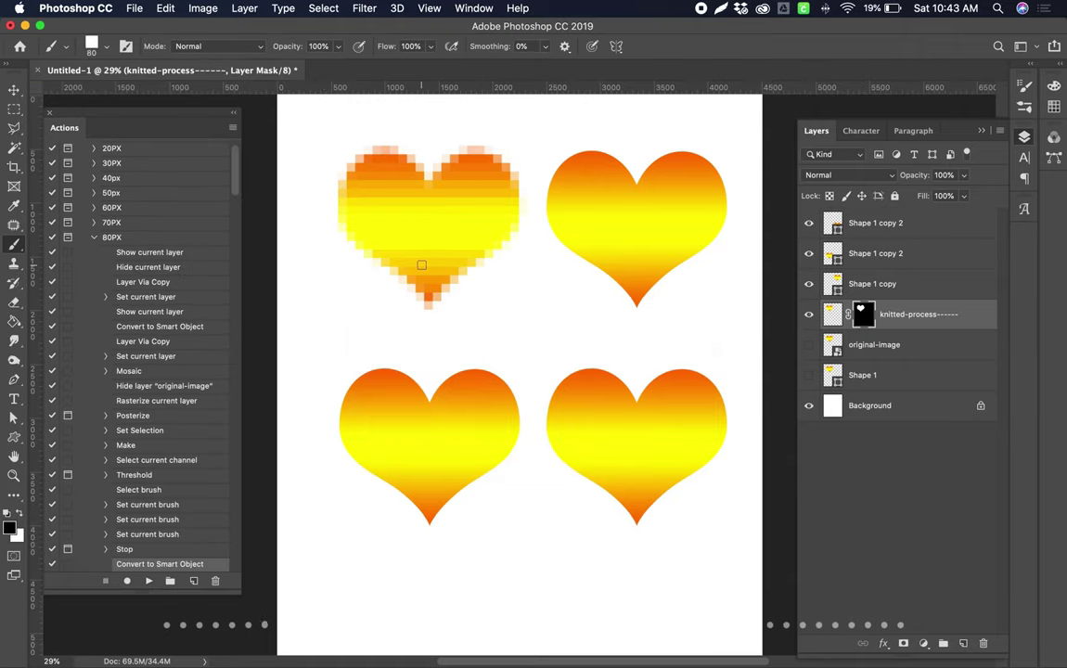
drag(405, 255, 460, 248)
scroll(462, 395, up, 3)
click(471, 458)
click(453, 477)
click(435, 459)
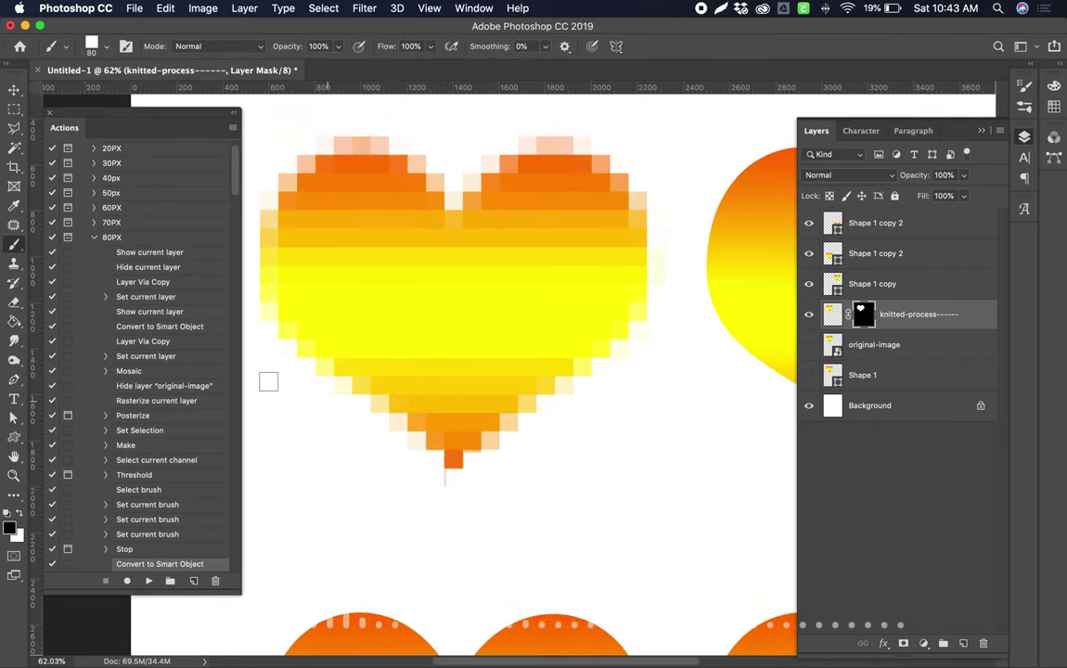
Resume the action to finish the knitted stitches and zoom in to inspect them.
click(147, 582)
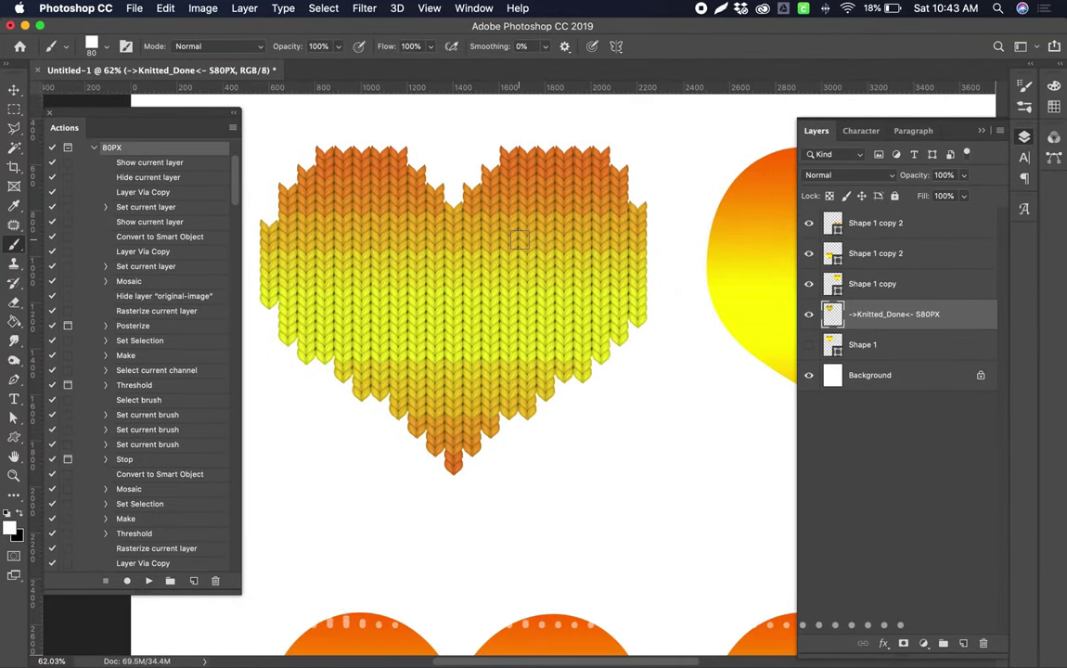
key(z)
mouse_move(493, 236)
mouse_down()
mouse_move(505, 224)
mouse_move(564, 219)
mouse_move(504, 245)
mouse_up()
scroll(128, 234, up, 3)
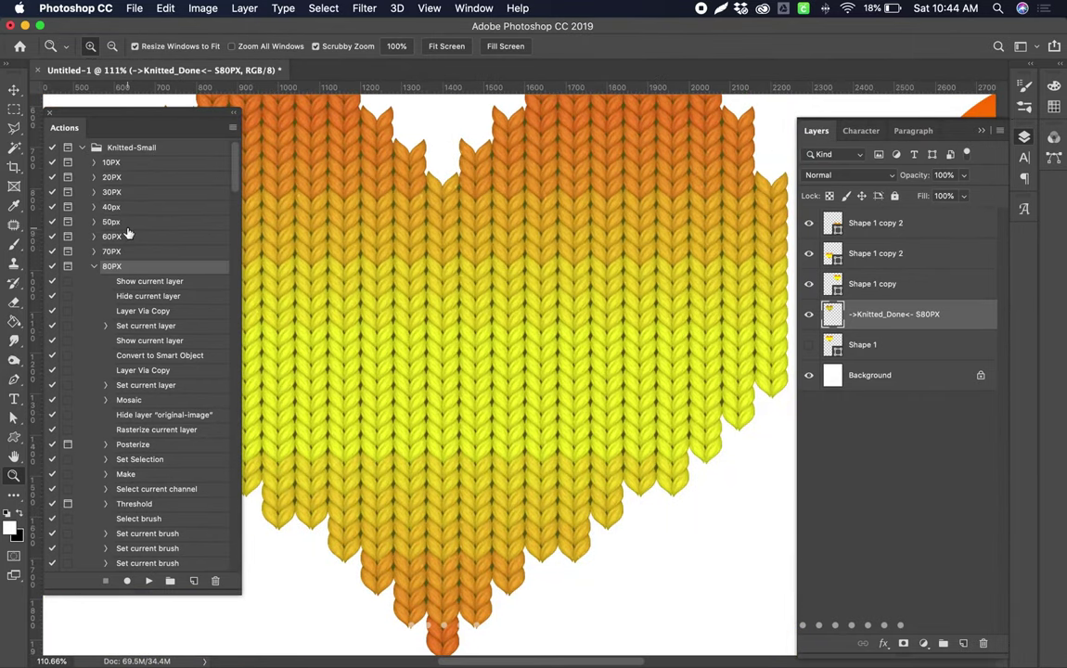
Fold away the Knitted-Small action set and select the knitted-LARGE set.
click(93, 266)
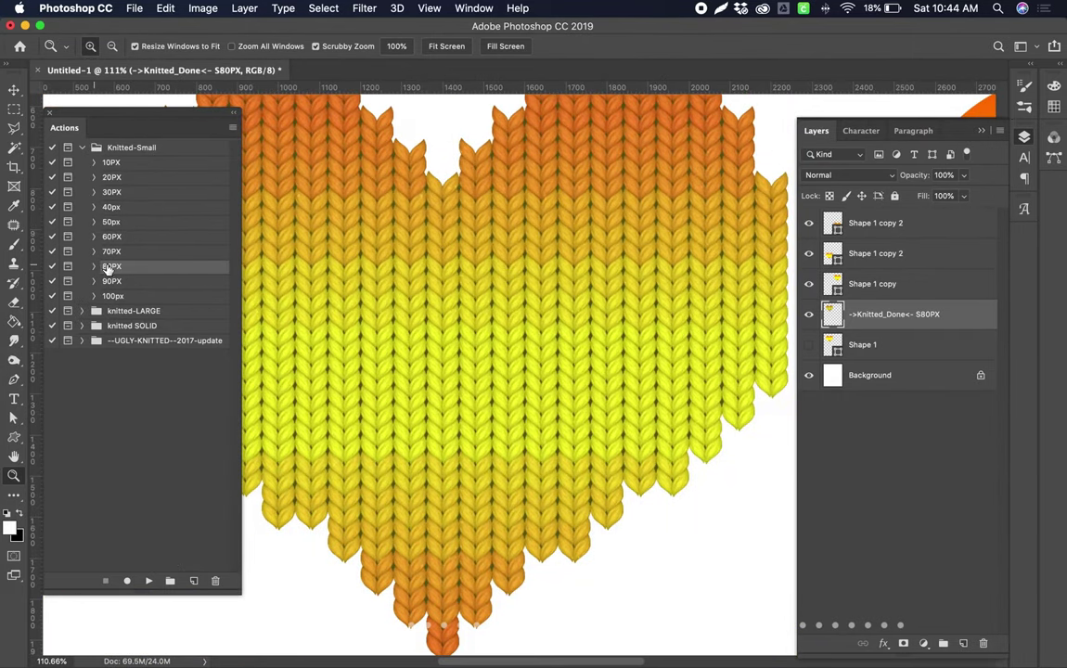
click(138, 150)
drag(534, 265, 520, 322)
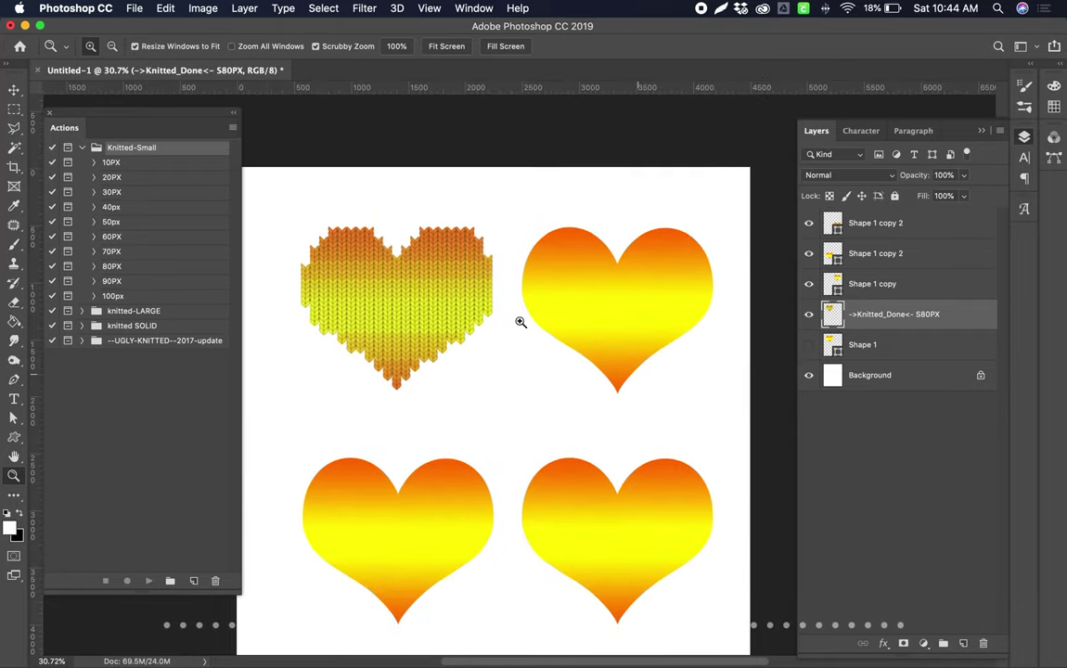
click(80, 148)
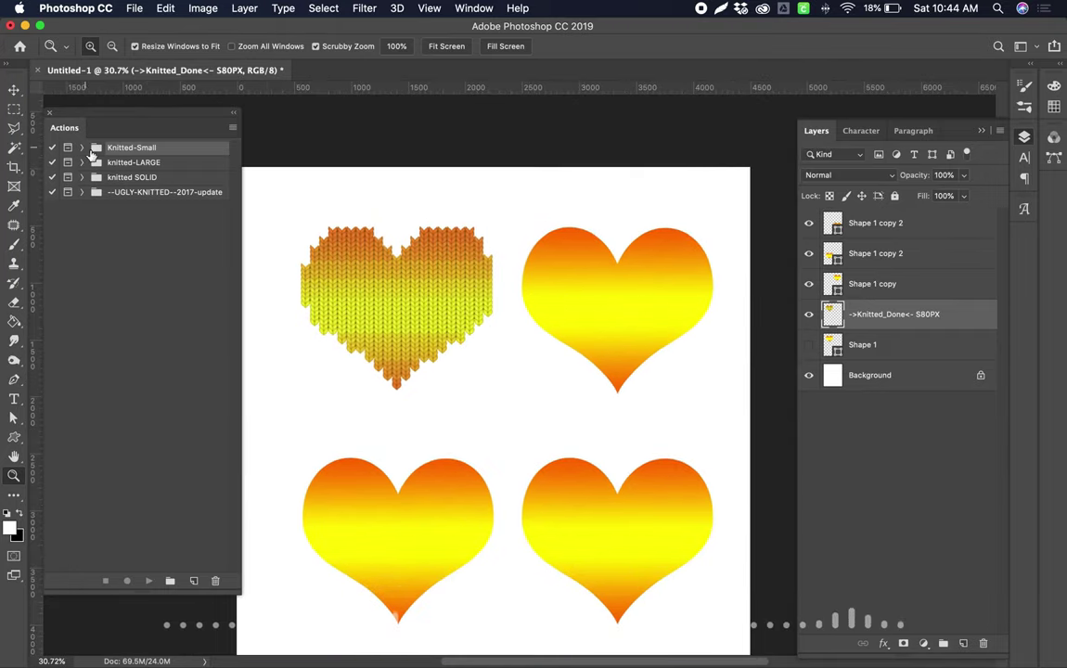
click(120, 162)
click(665, 271)
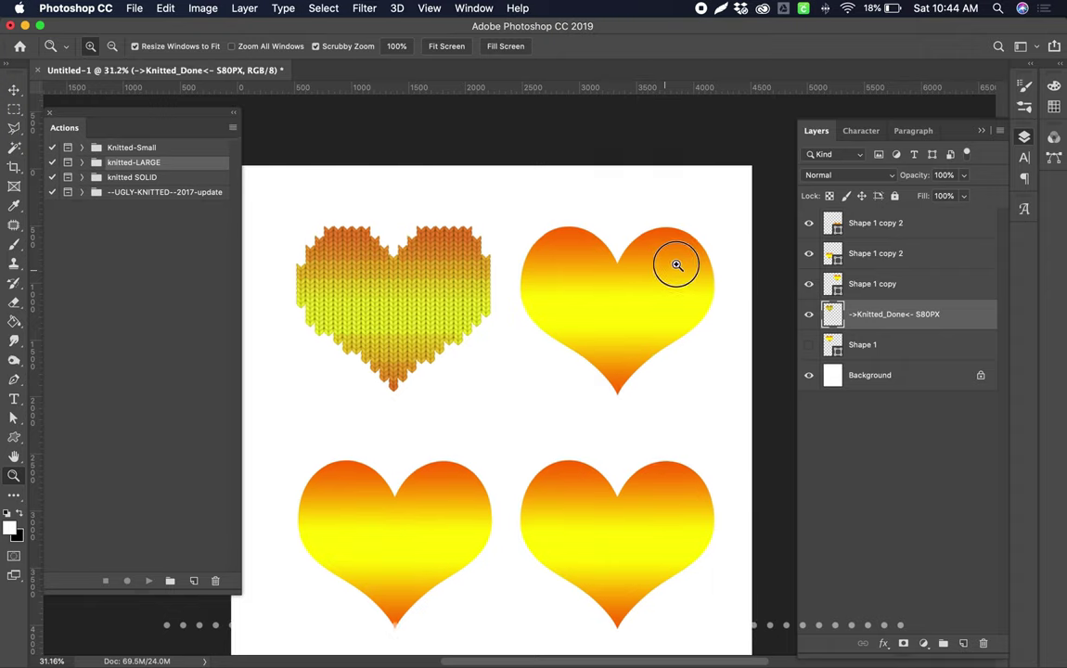
Target the top-right heart's Shape 1 copy layer and play the knitted-LARGE 80PX action.
right_click(620, 286)
click(642, 285)
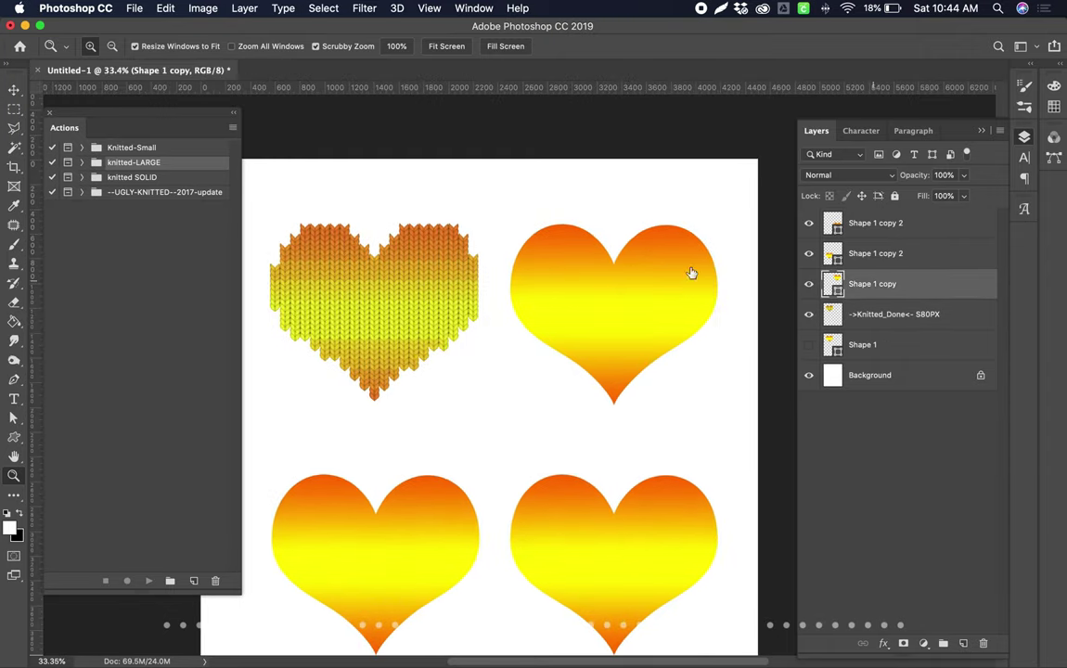
click(82, 163)
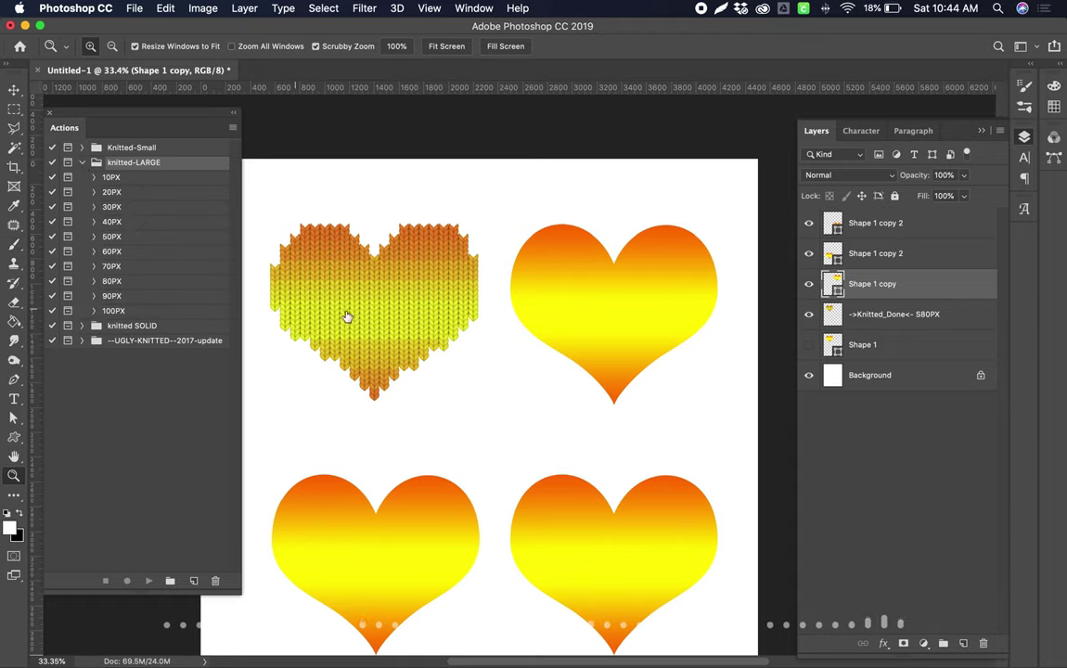
click(117, 284)
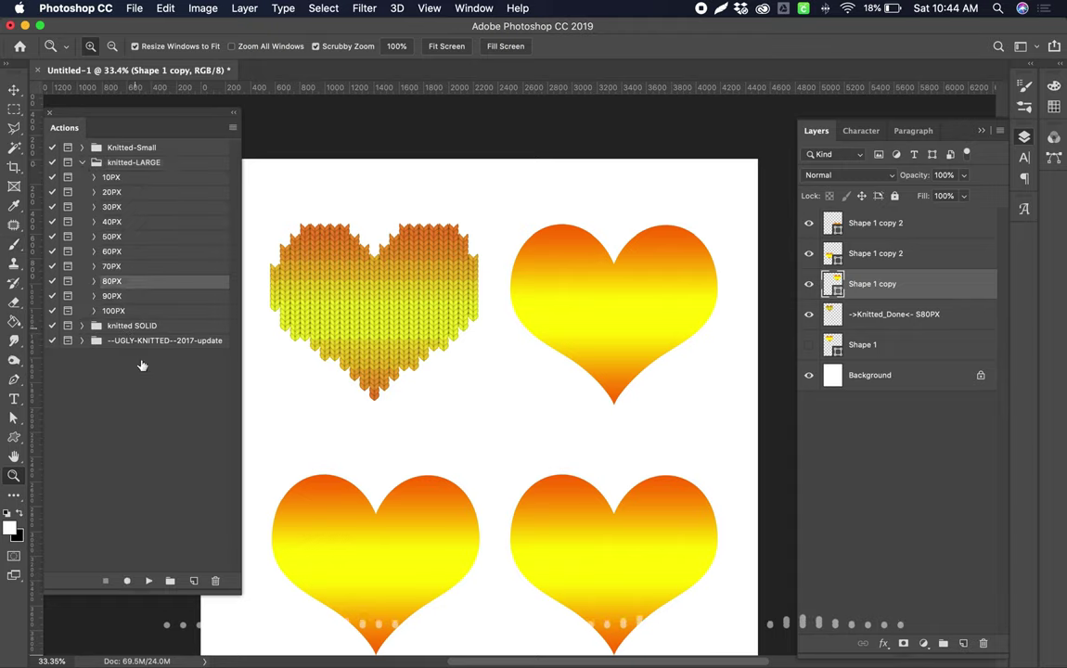
click(148, 582)
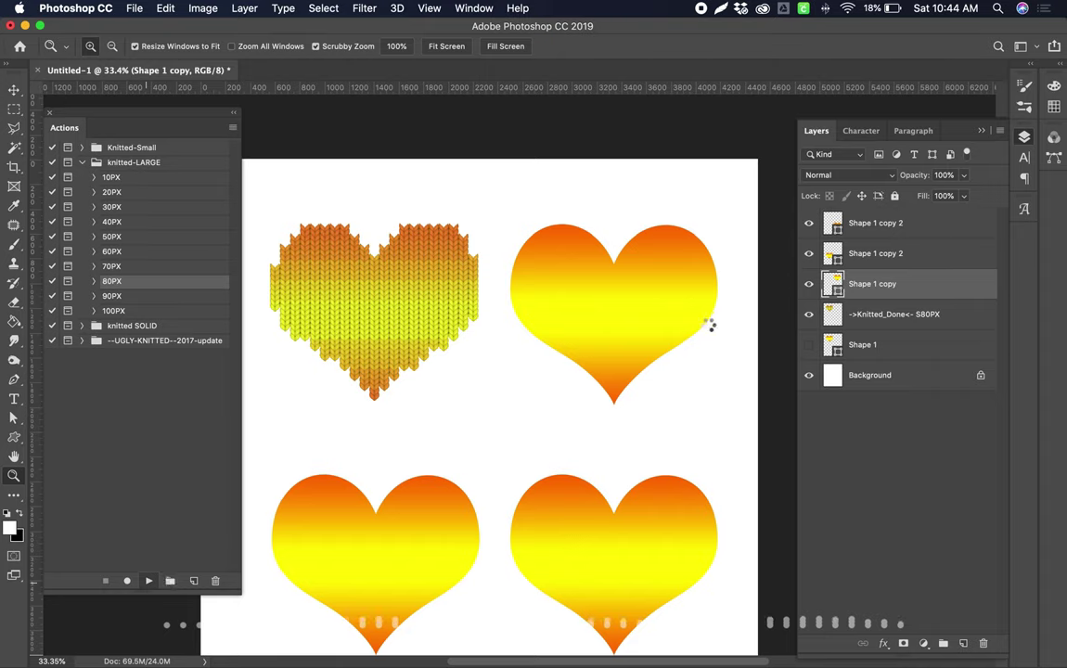
Set Posterize to 30 levels and Threshold to 96 in the 80PX action's dialogs.
drag(558, 216, 578, 216)
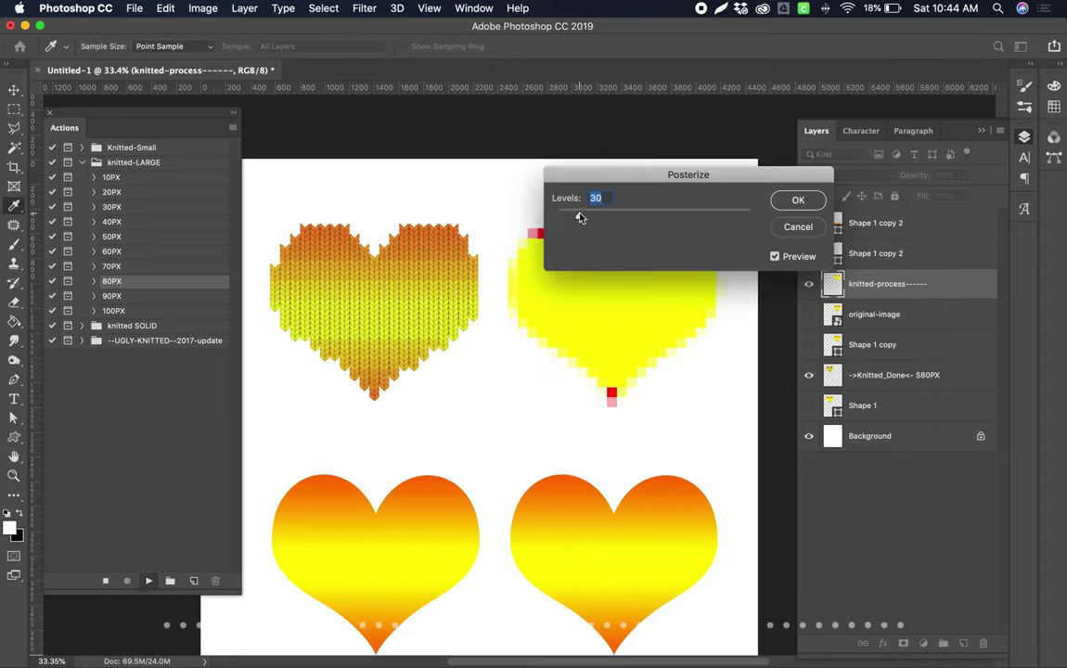
drag(608, 175, 719, 121)
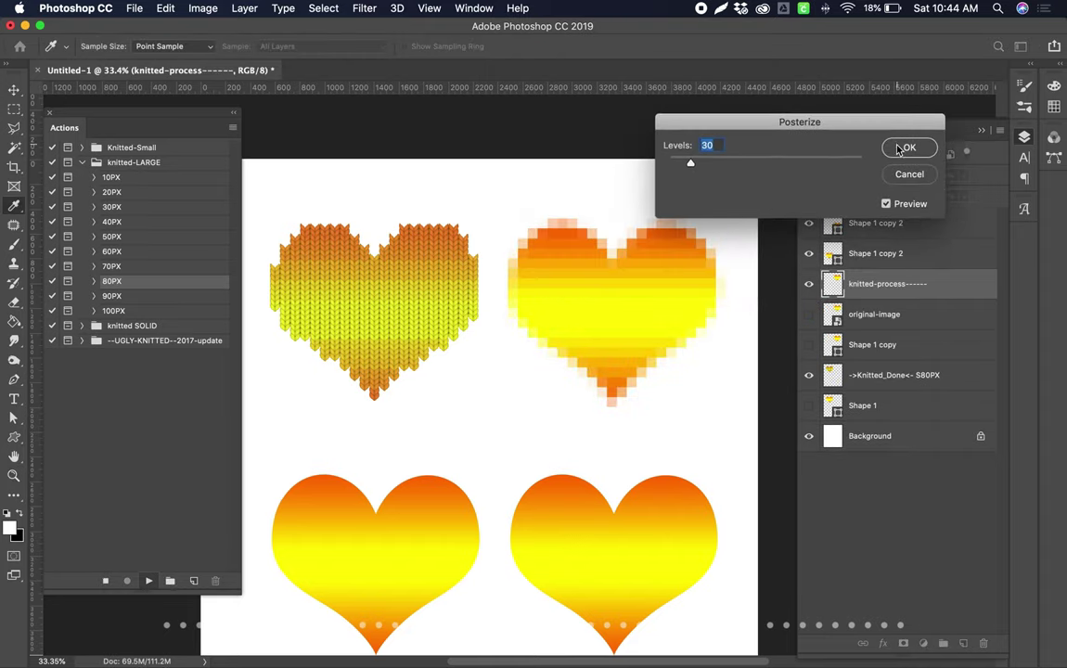
click(903, 148)
drag(635, 155, 745, 74)
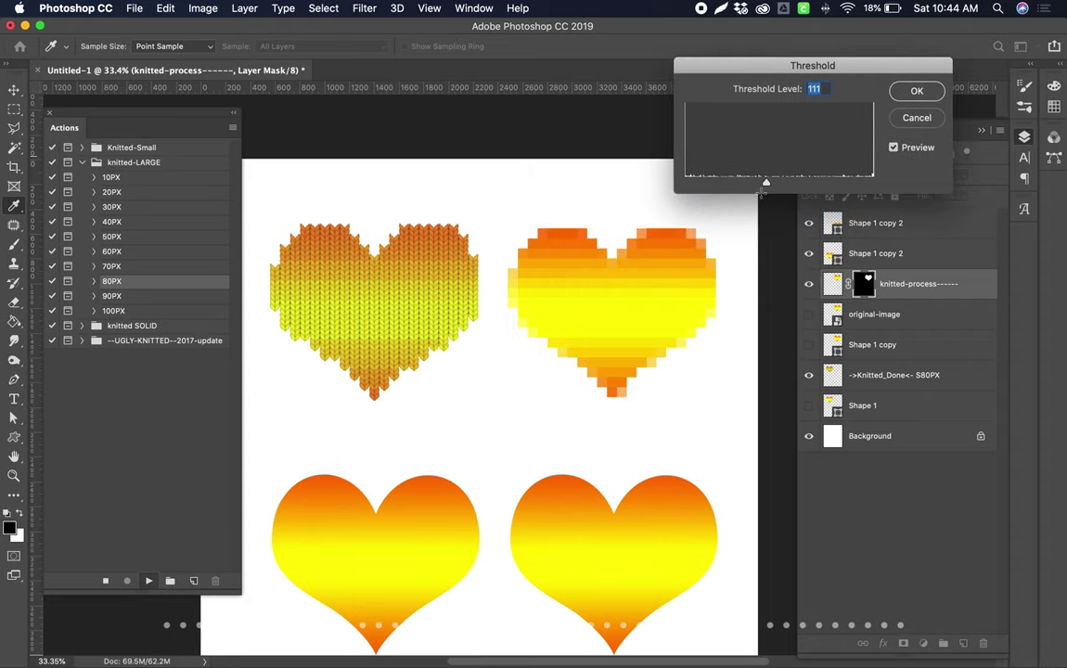
mouse_move(767, 180)
mouse_down()
mouse_move(753, 181)
mouse_move(761, 184)
mouse_up()
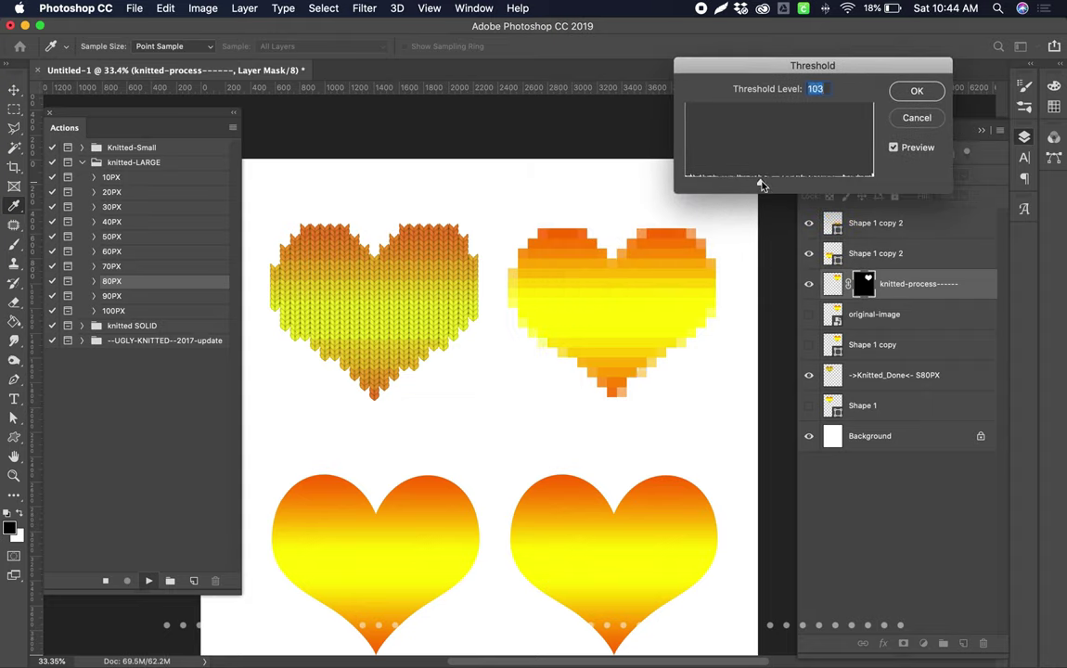
click(917, 92)
Stop the action, undo a pixel edit, and resume it to knit the top-right heart.
click(581, 246)
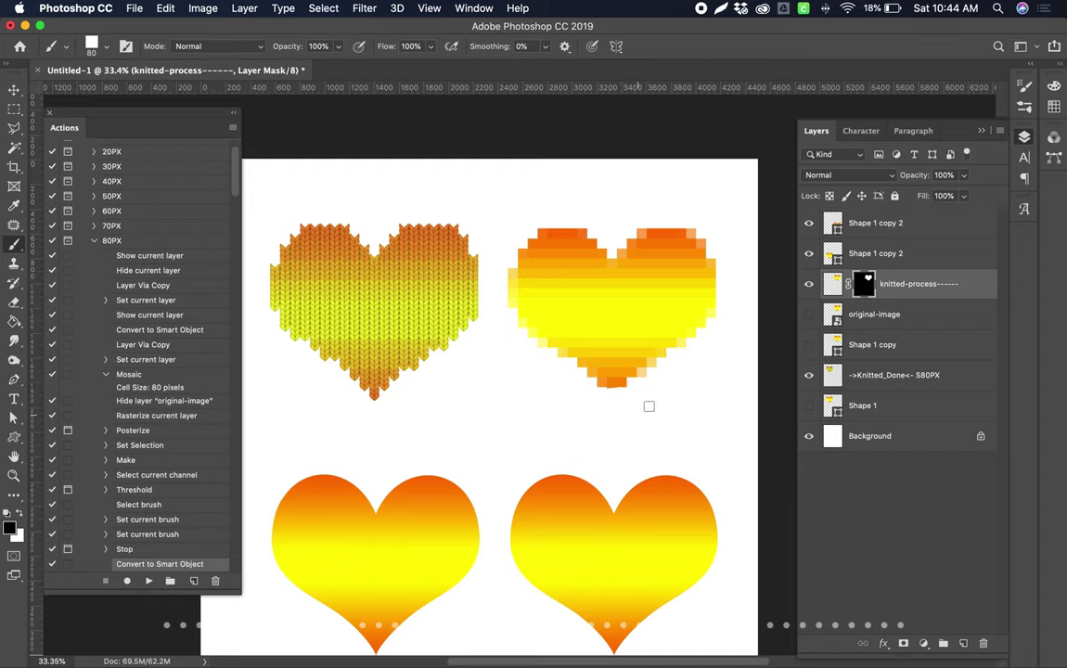
key(super+z)
key(super+z)
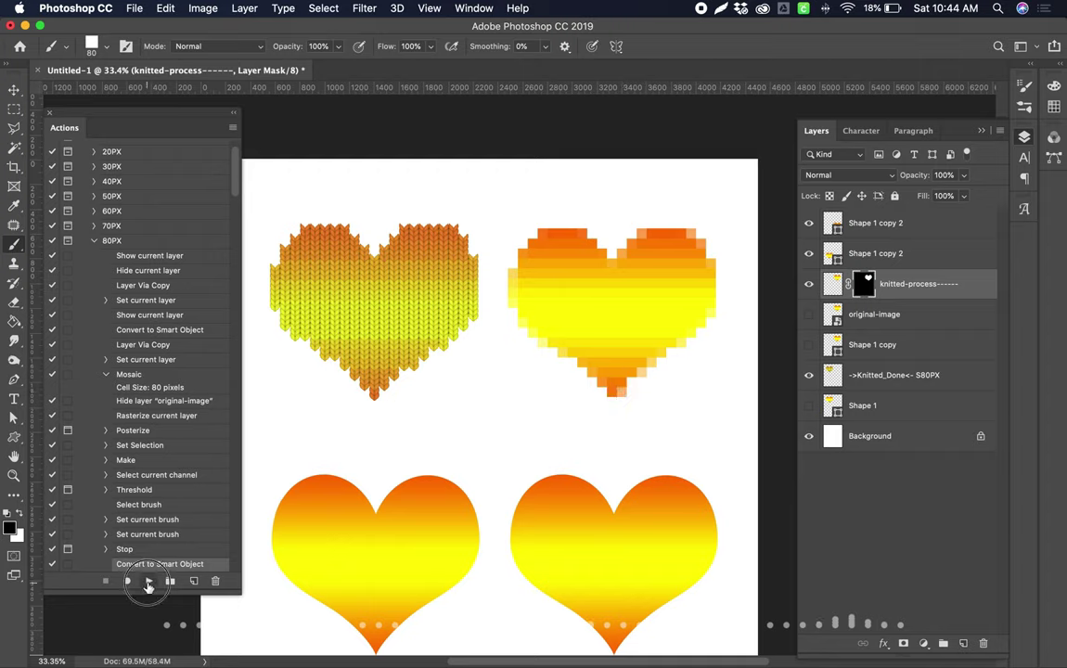
click(148, 582)
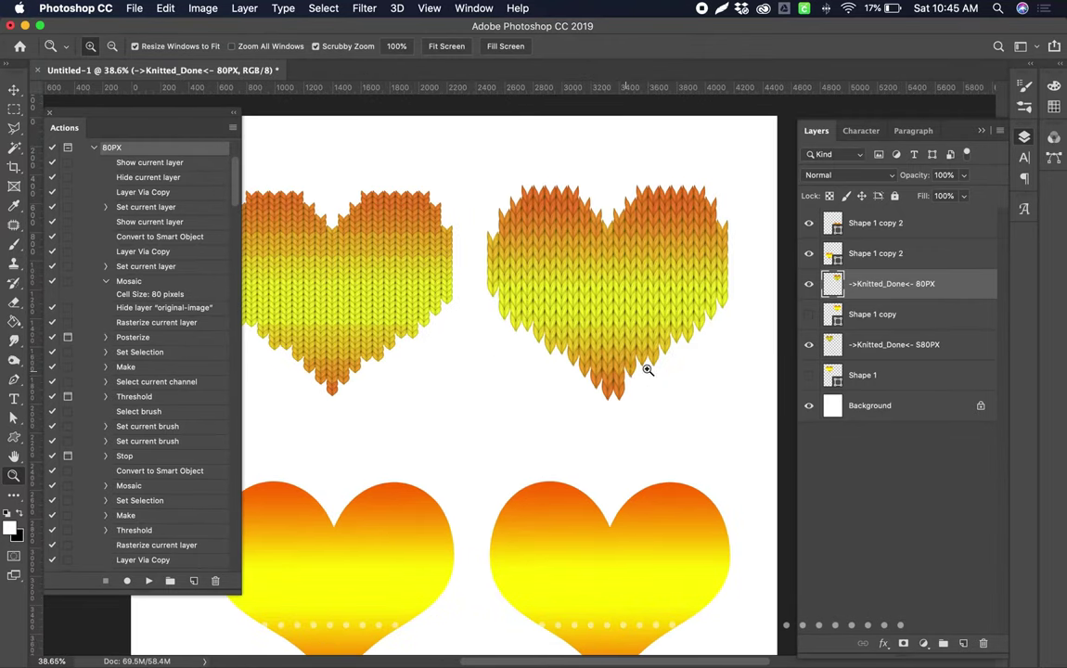
drag(595, 239, 580, 307)
click(93, 148)
Fold away the knitted-LARGE actions and expand the knitted SOLID action set.
click(137, 163)
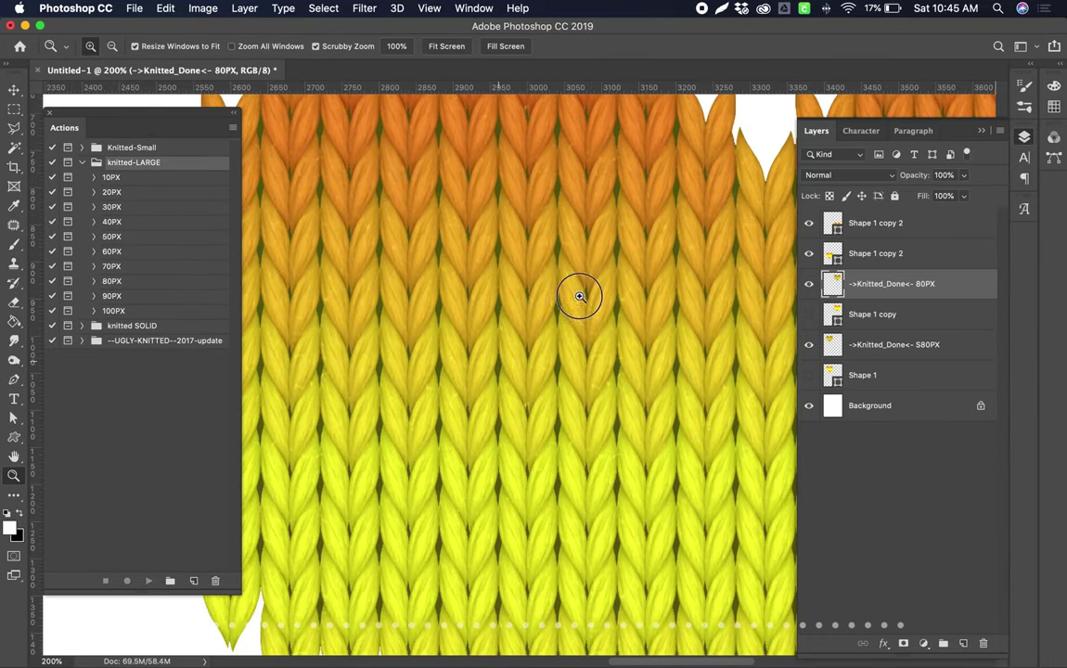
click(579, 293)
drag(651, 273, 507, 306)
click(82, 162)
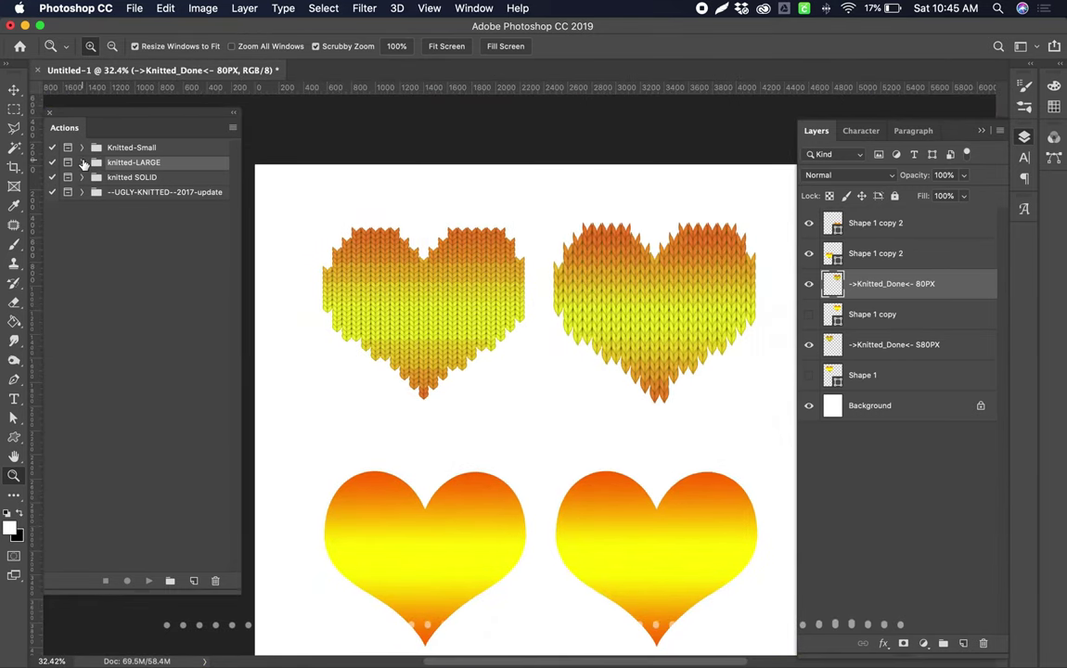
click(127, 178)
click(82, 178)
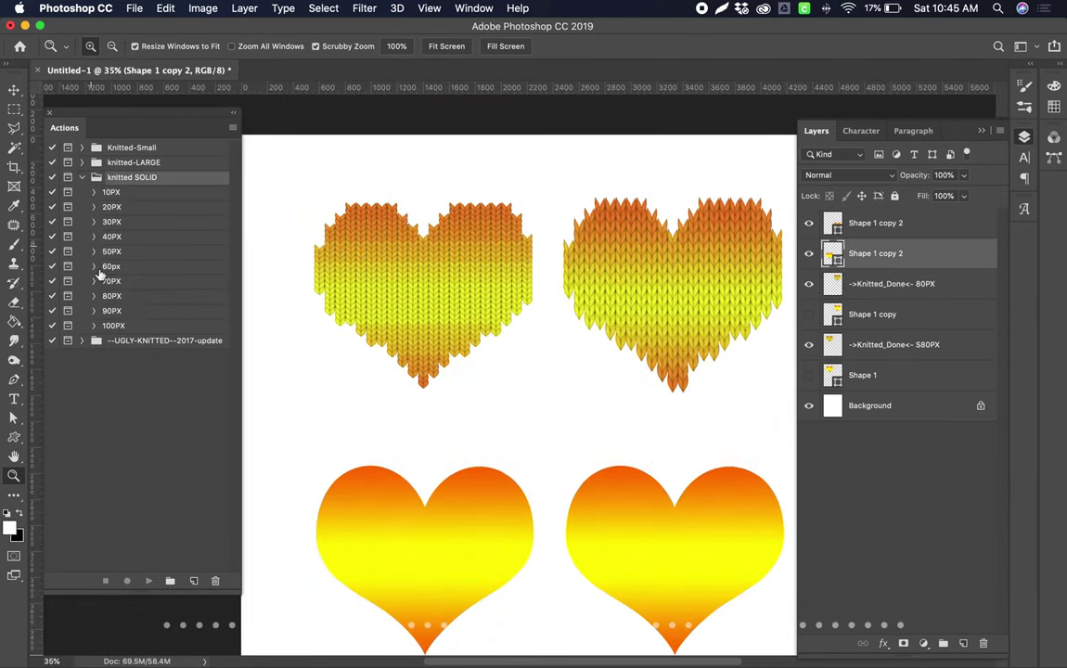
Run knitted SOLID 80PX with Posterize at 12, hiding the stray tip pixel before resuming.
click(118, 299)
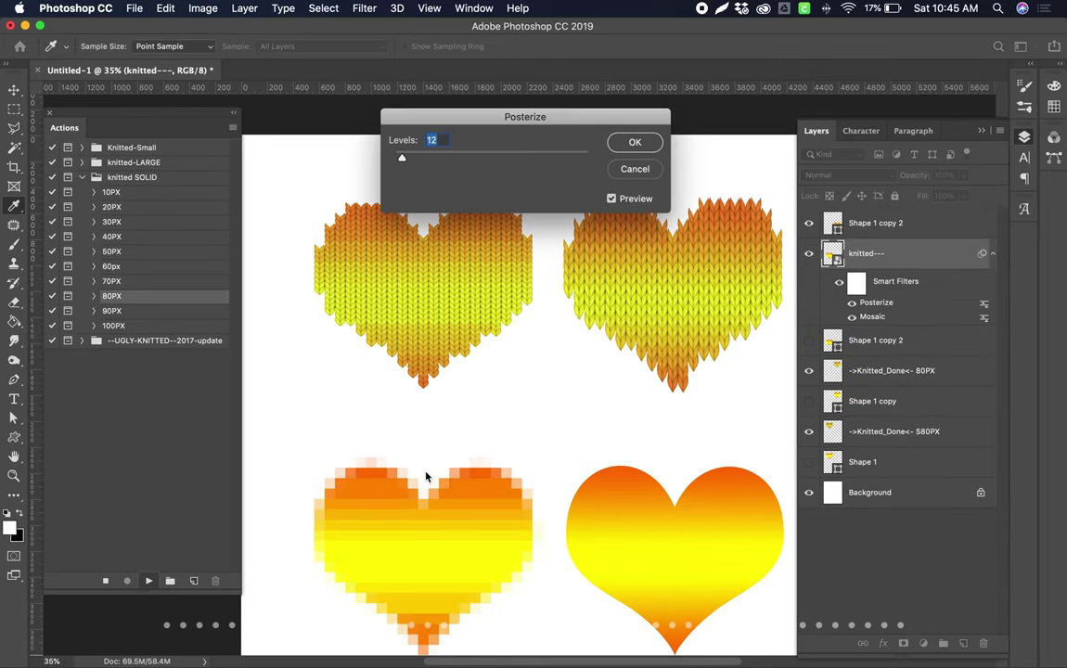
scroll(432, 466, down, 3)
click(624, 144)
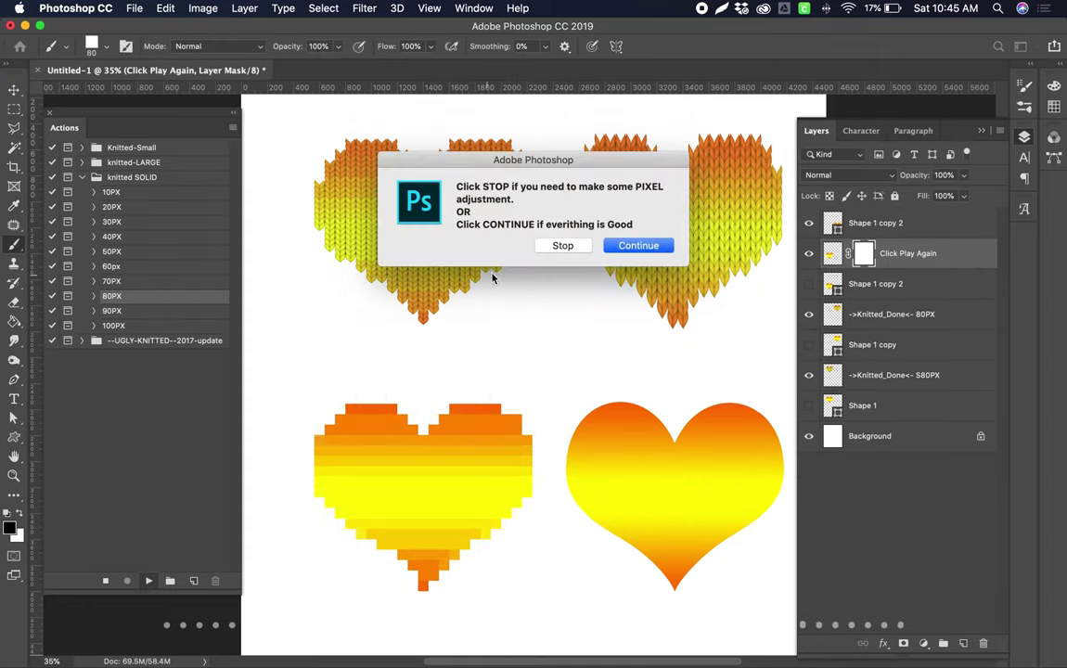
click(557, 245)
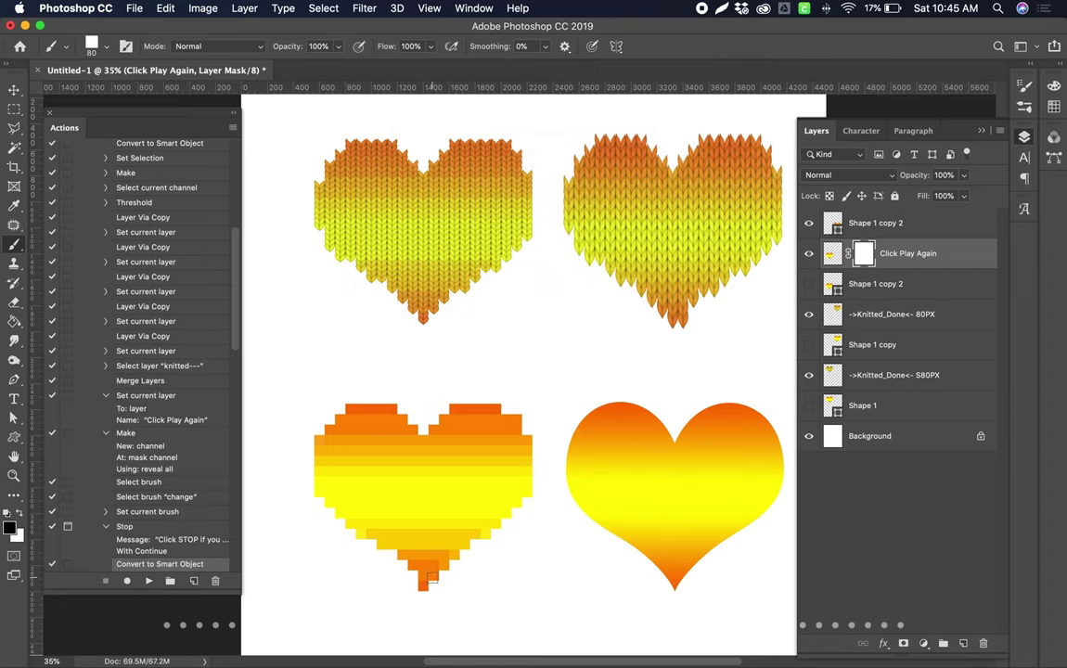
key(super+z)
click(423, 585)
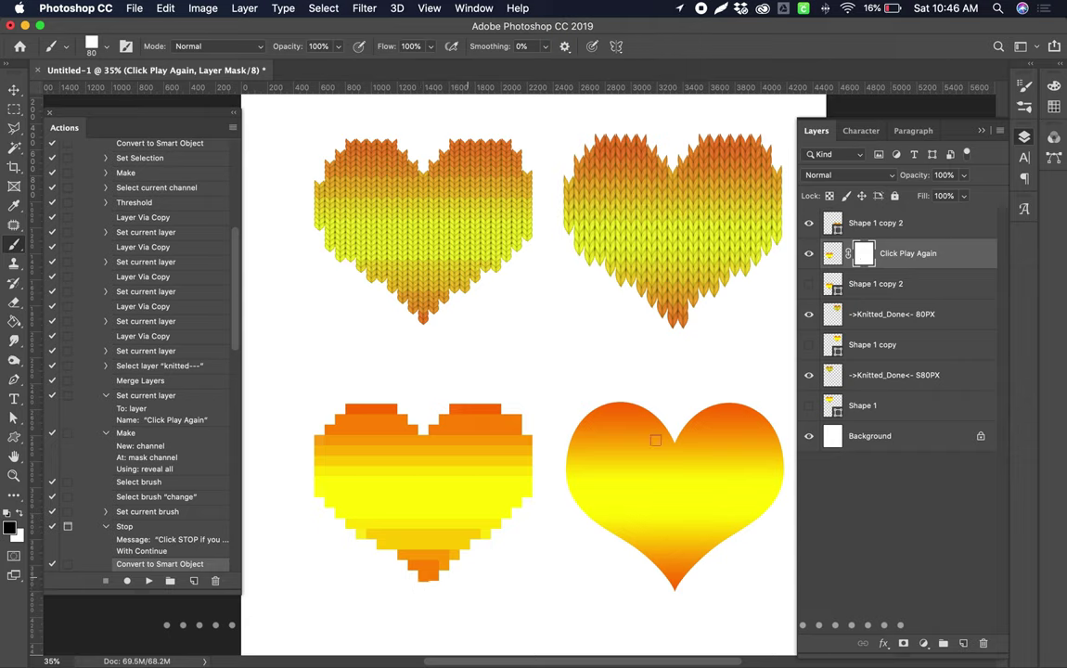
click(148, 582)
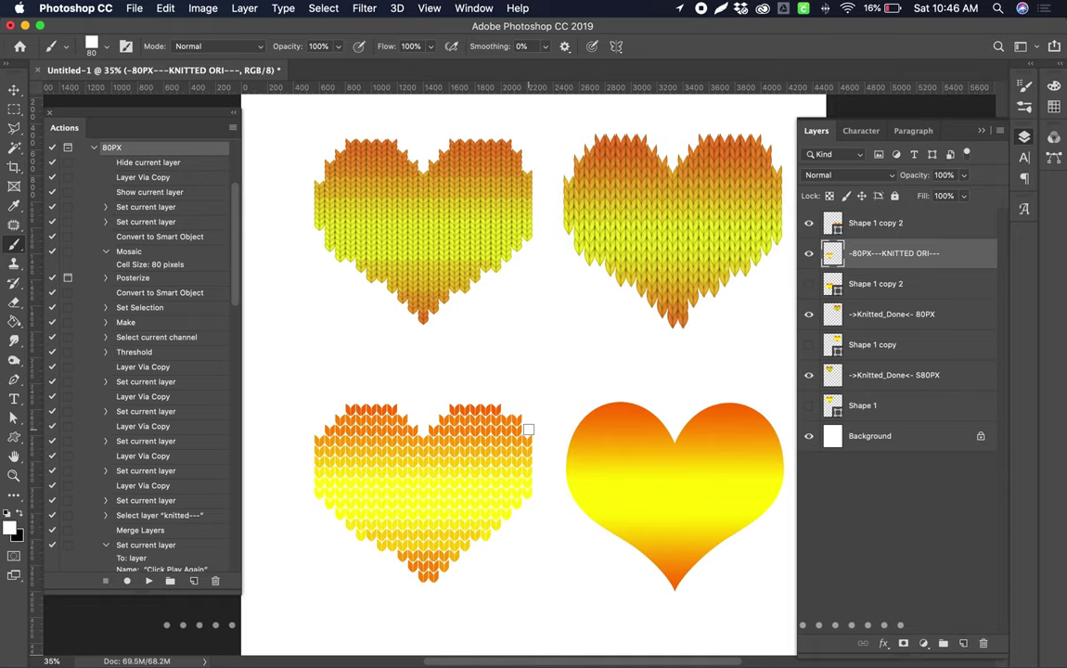
Target the bottom-right heart's Shape 1 copy 2 layer and collapse the knitted SOLID set.
key(z)
mouse_move(522, 436)
mouse_down()
mouse_move(491, 453)
mouse_move(546, 446)
mouse_up()
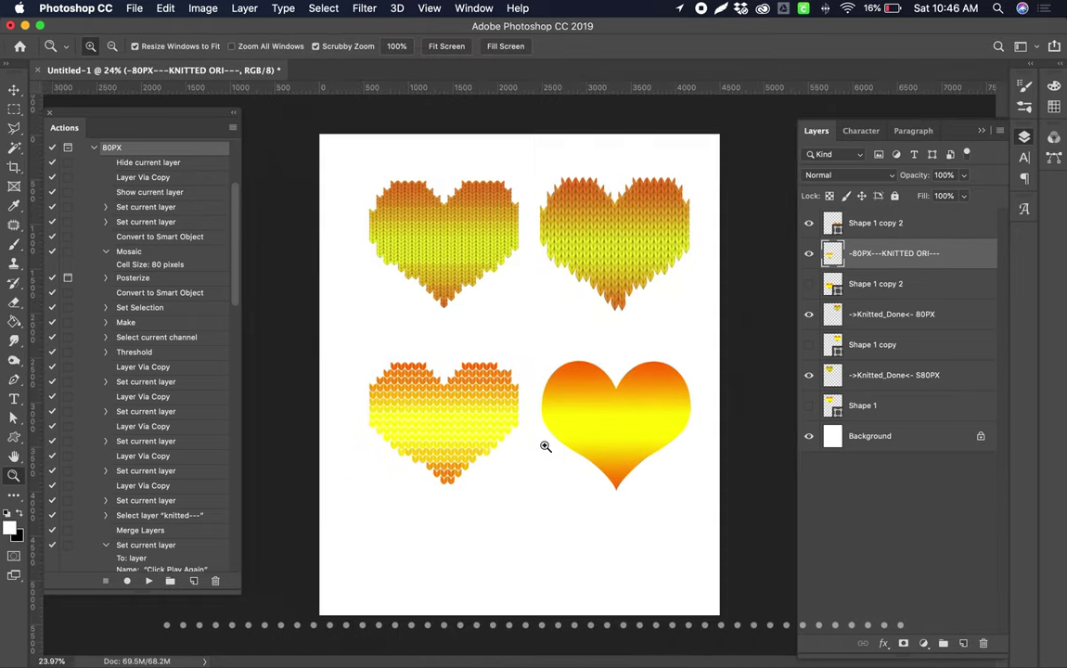
right_click(604, 402)
click(614, 406)
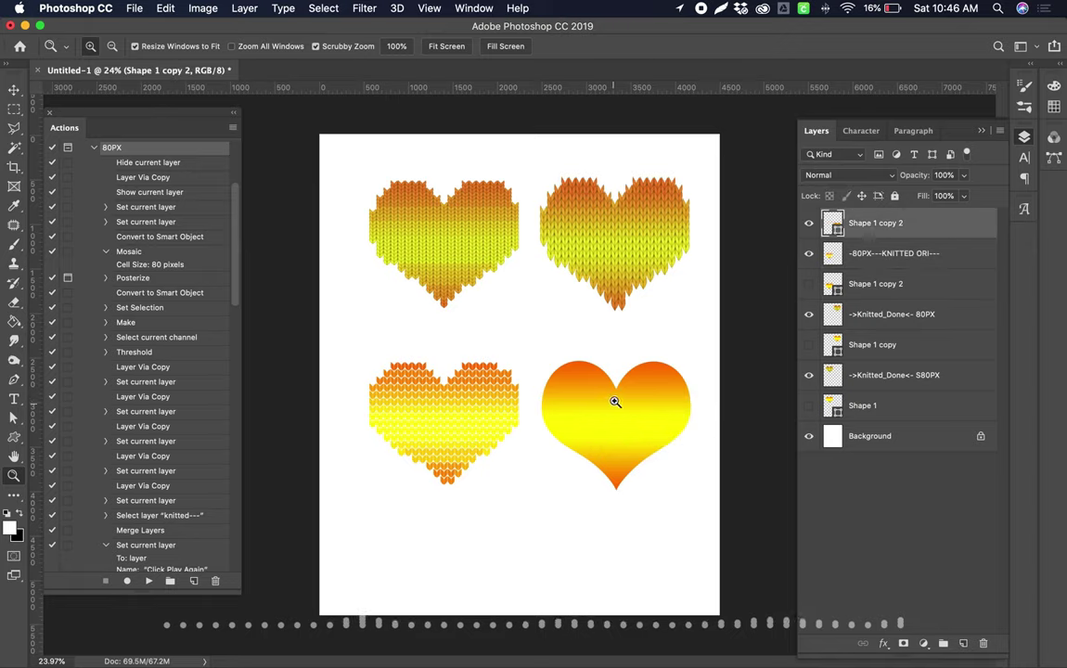
click(93, 149)
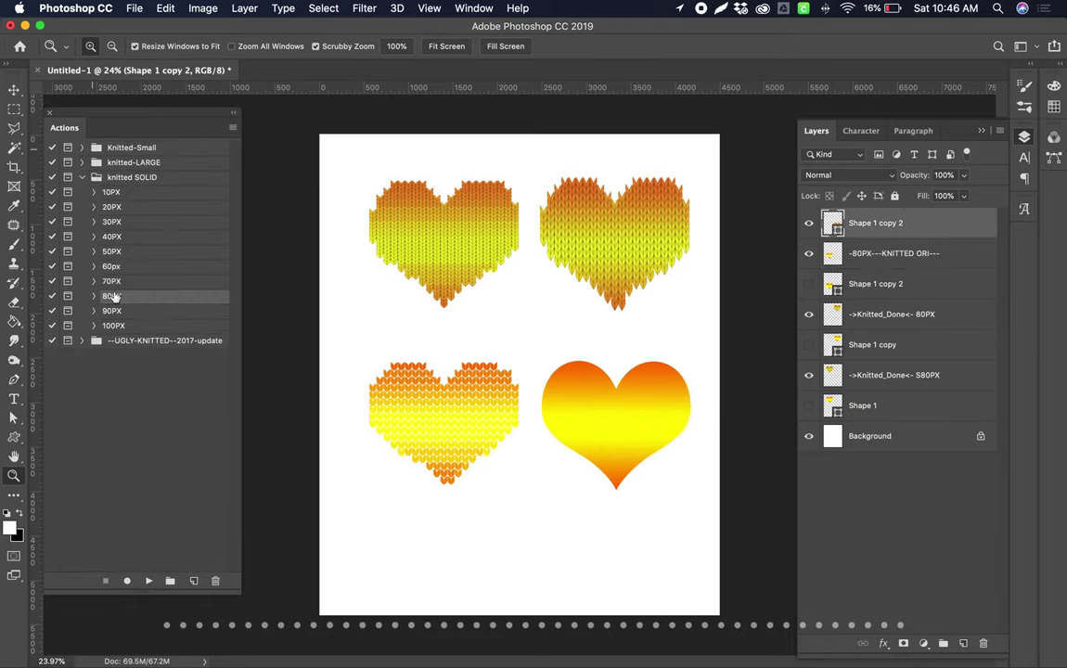
click(82, 177)
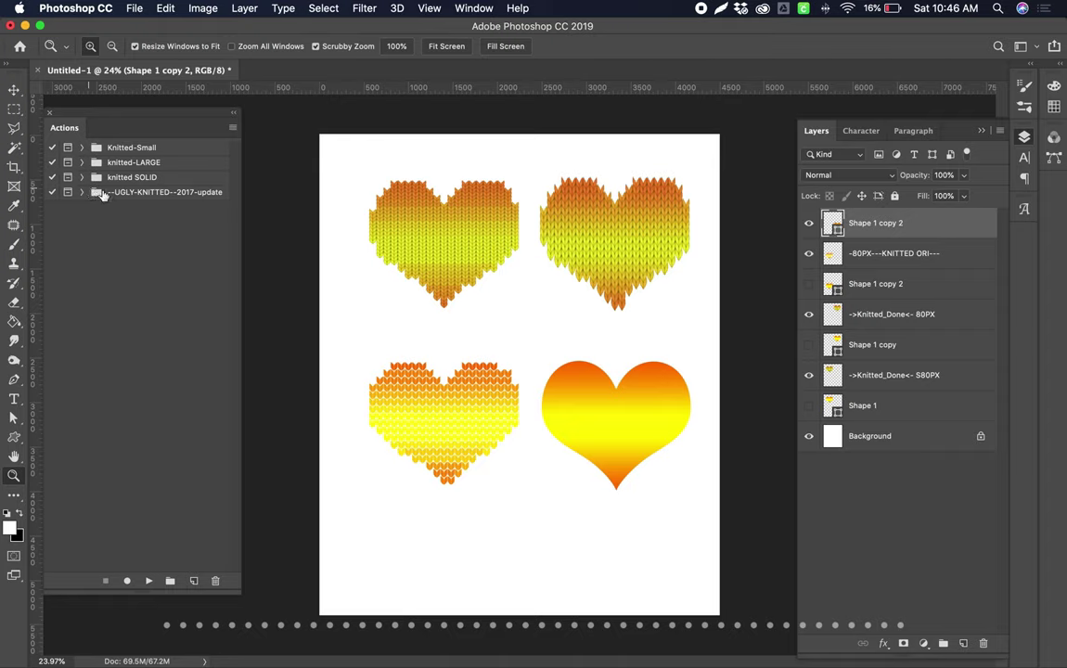
Select the --UGLY-KNITTED--2017-update 80PX action and target the bottom-right heart's layer.
click(83, 192)
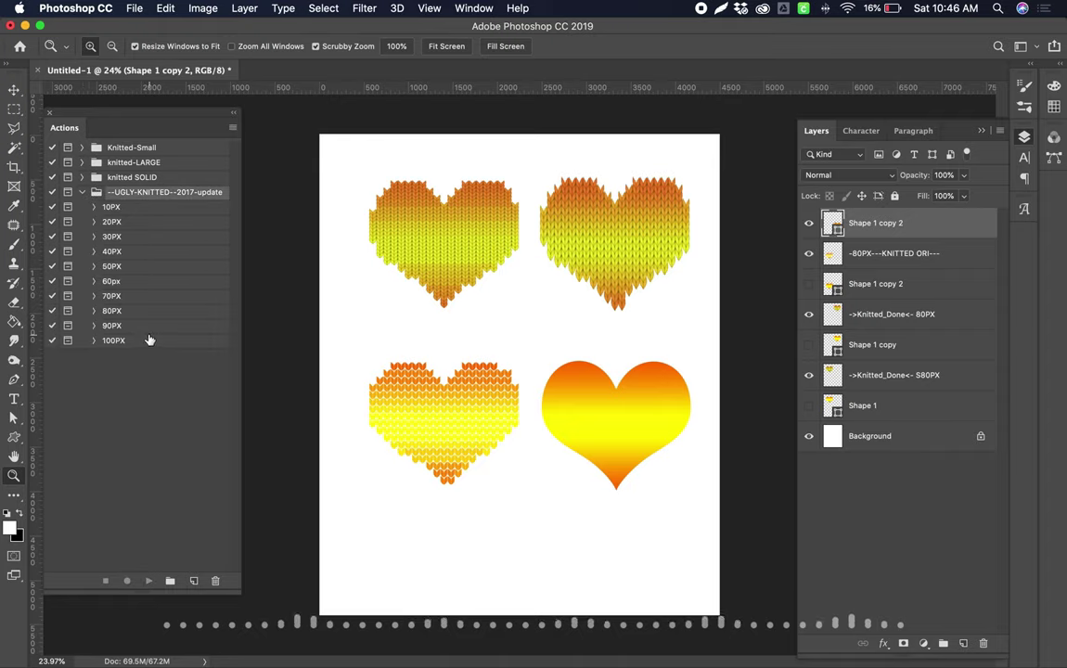
click(119, 316)
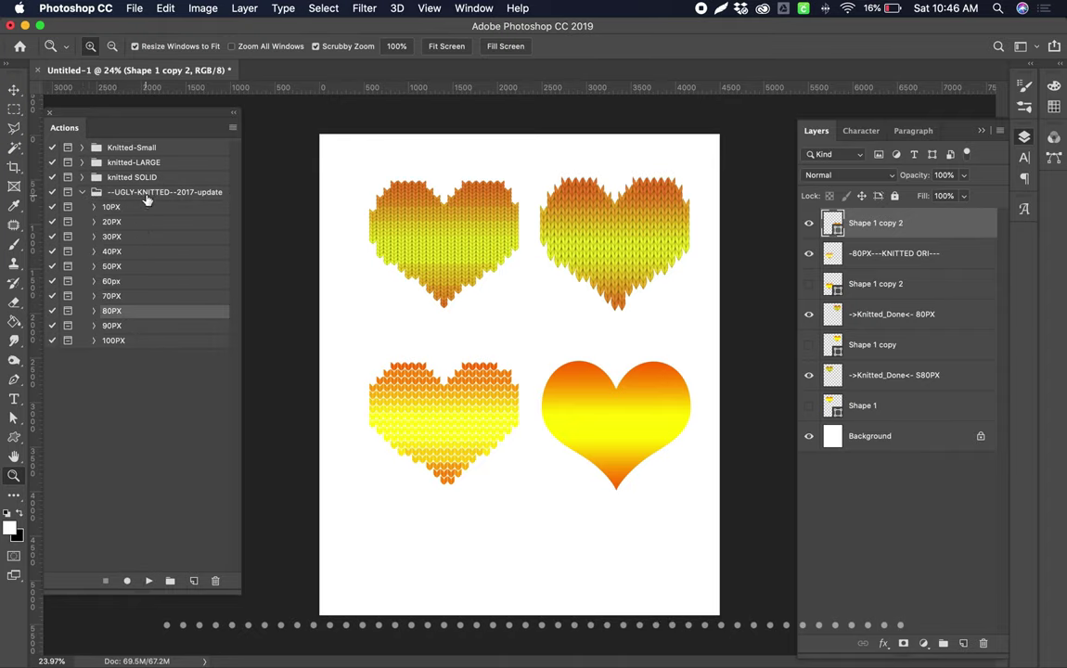
right_click(683, 410)
click(691, 411)
Run the 80PX action with Posterize at 12, zooming in at the stop before resuming.
click(150, 581)
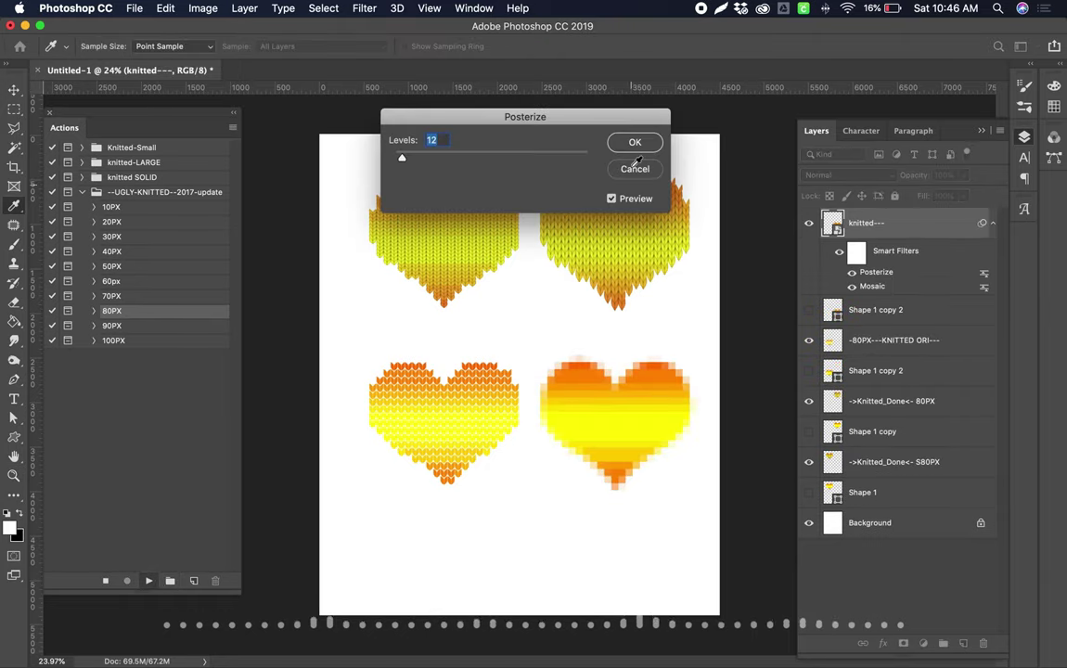
click(635, 144)
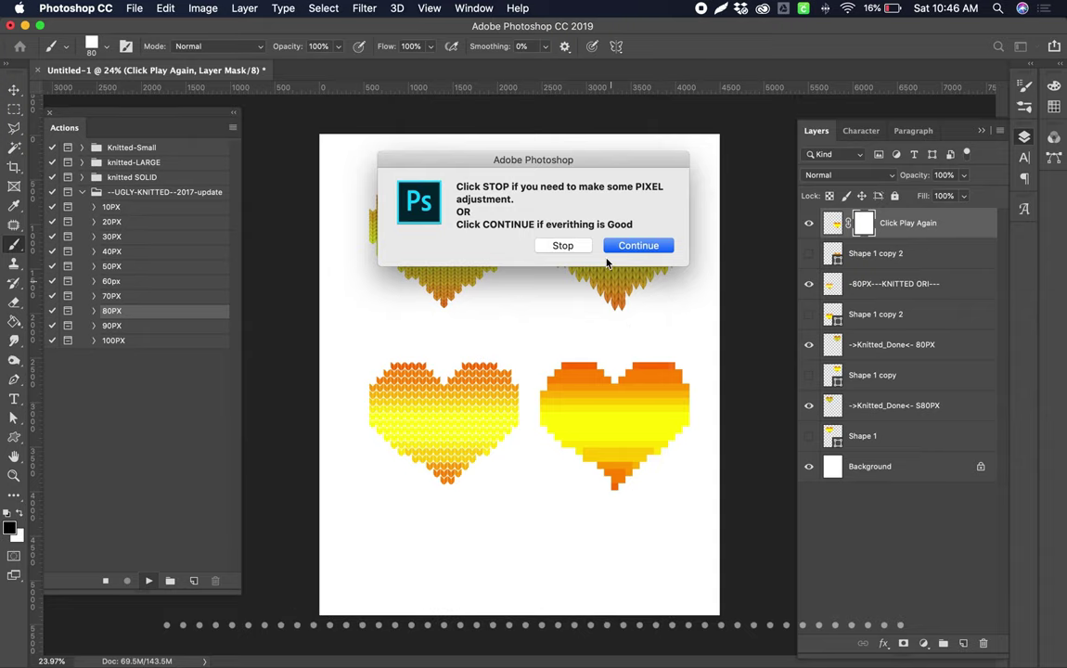
click(558, 245)
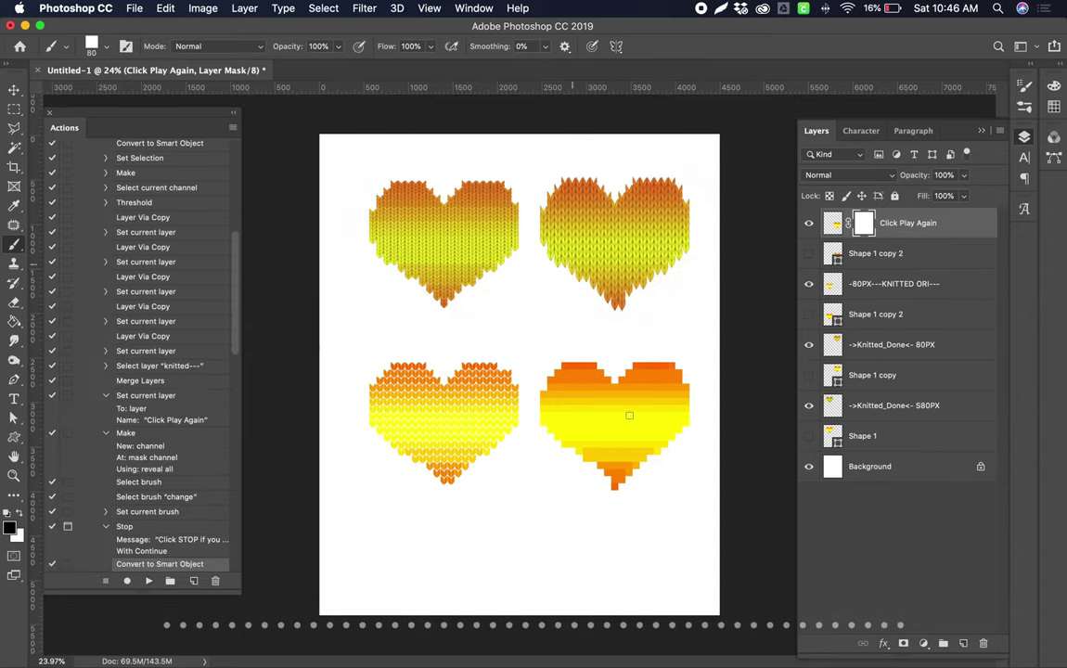
drag(663, 468, 701, 464)
key(b)
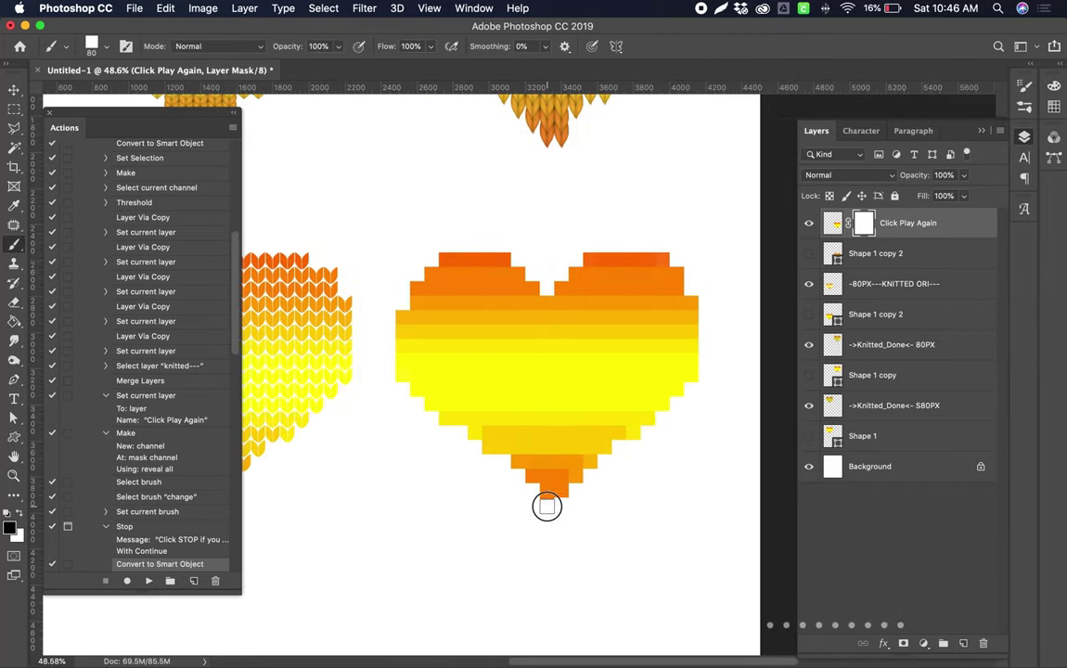
key(z)
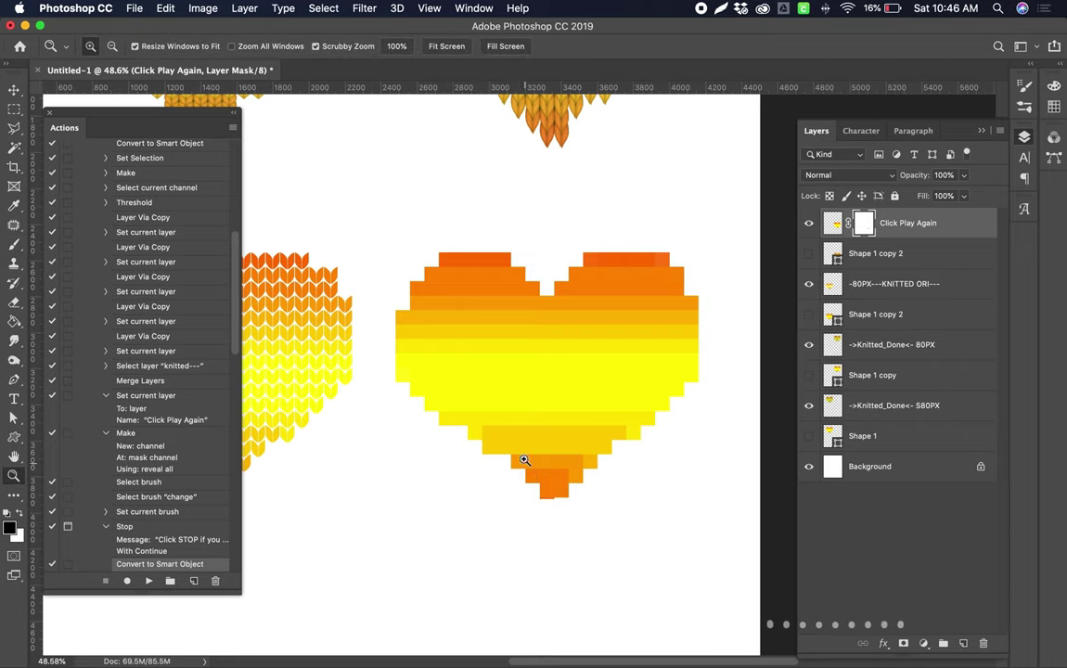
click(148, 581)
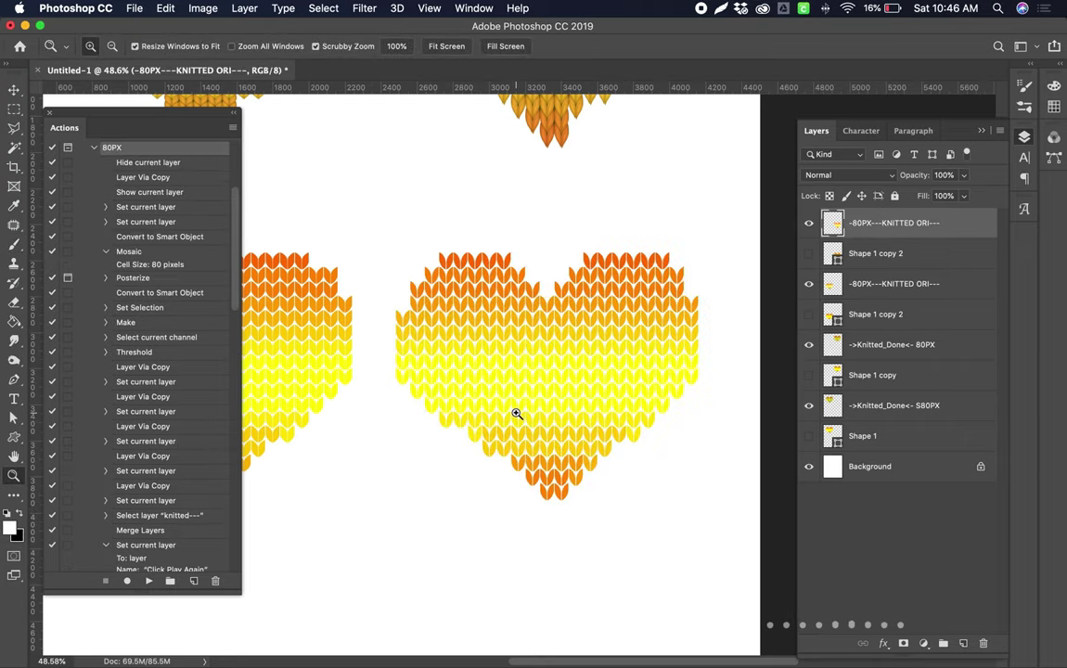
View all four hearts and collapse the 80PX action and --UGLY-KNITTED--2017-update set.
drag(558, 371, 530, 351)
drag(552, 312, 641, 260)
click(94, 147)
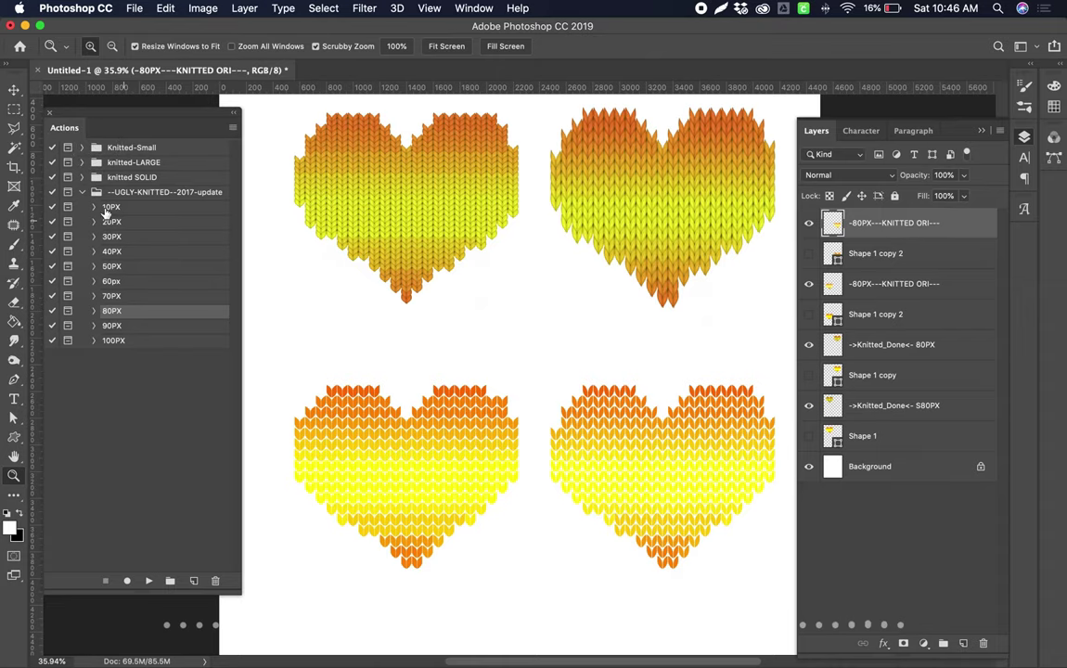
click(80, 193)
click(172, 147)
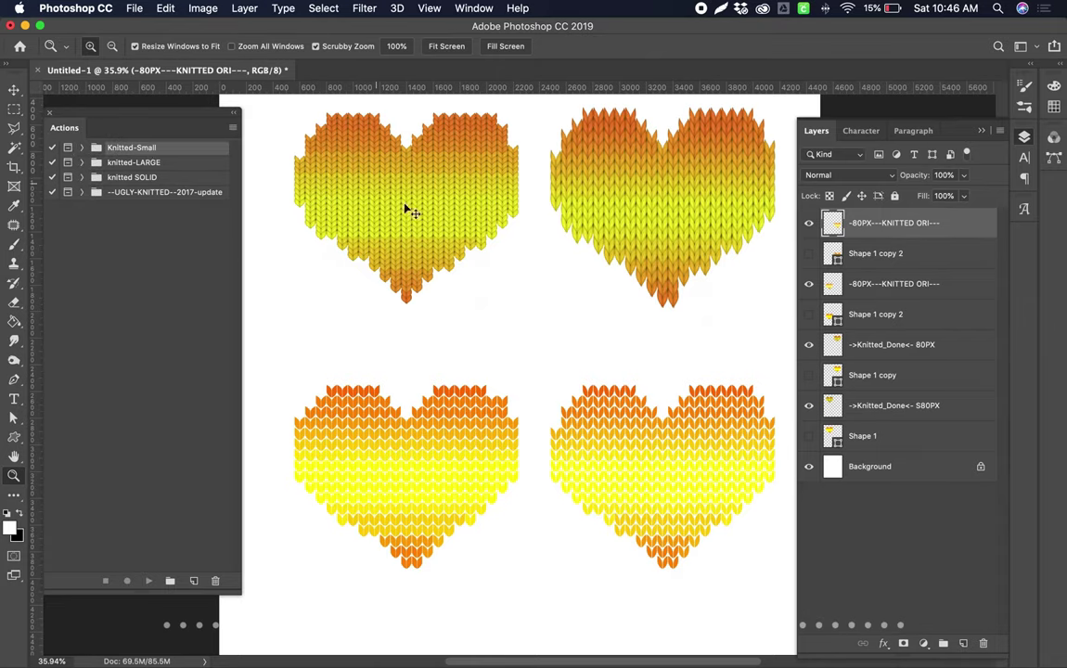
Zoom in on the top-left heart to inspect its knitted stitches.
drag(409, 173, 464, 202)
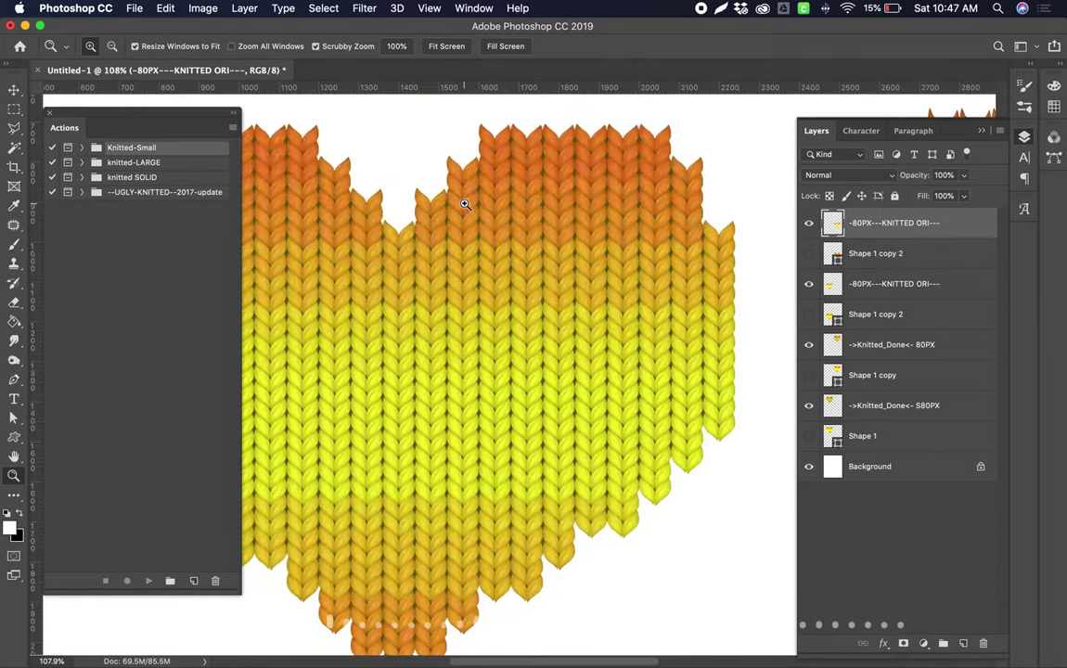
mouse_move(381, 339)
mouse_down()
mouse_move(431, 310)
mouse_move(381, 333)
mouse_up()
drag(395, 238, 390, 365)
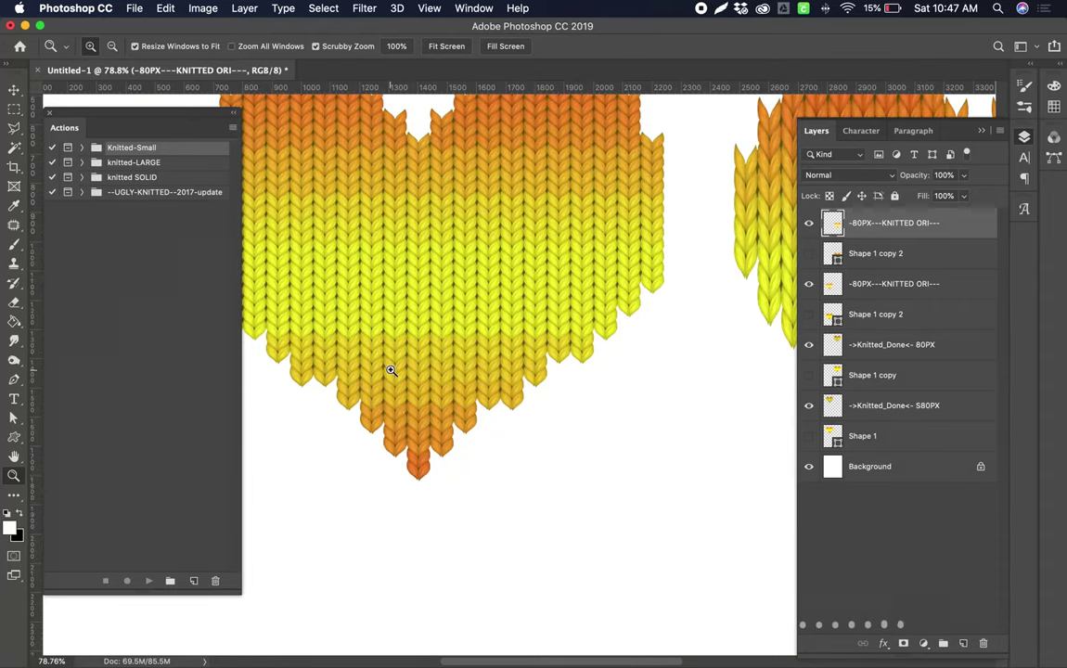
scroll(390, 365, down, 5)
scroll(596, 358, down, 10)
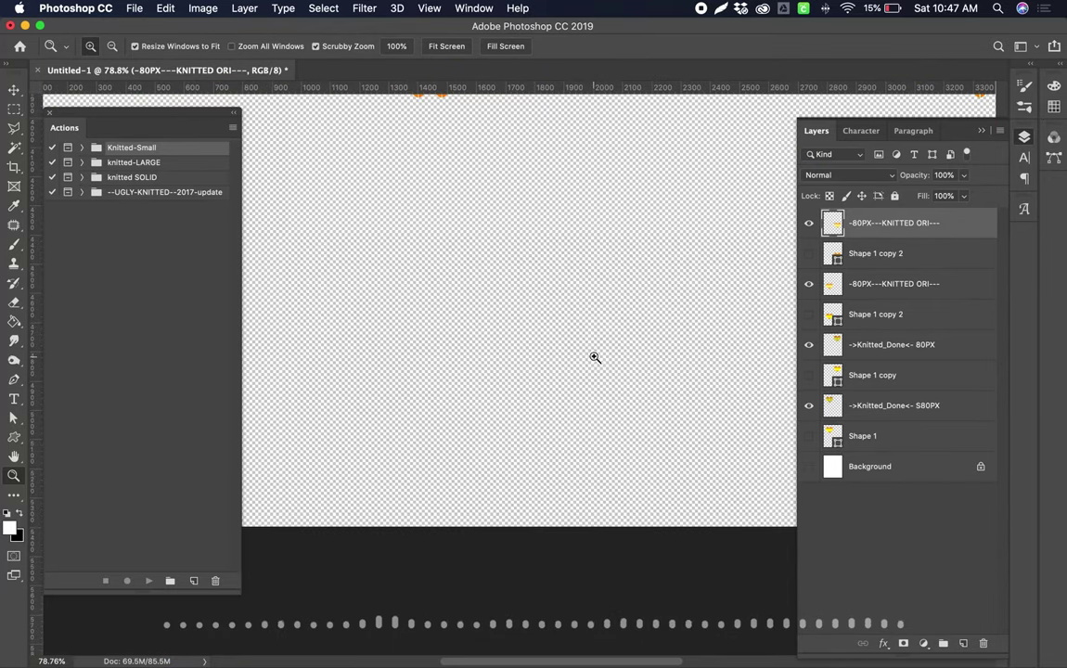
Zoom in on the right heart's stitches and then back out.
scroll(596, 358, up, 10)
drag(586, 226, 488, 220)
drag(650, 265, 724, 269)
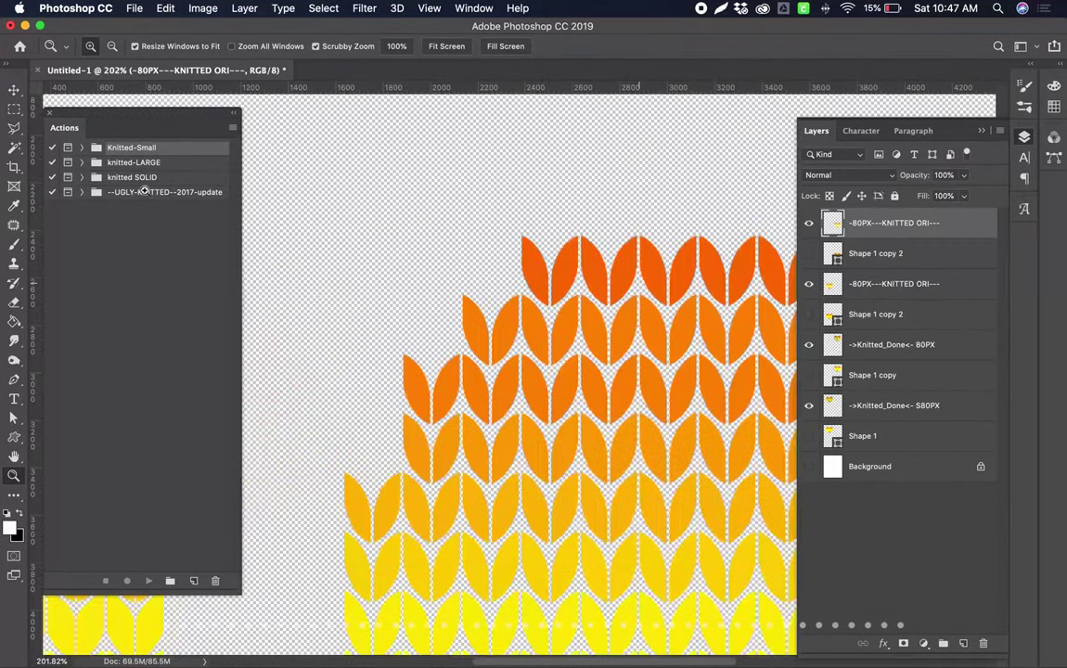
click(148, 192)
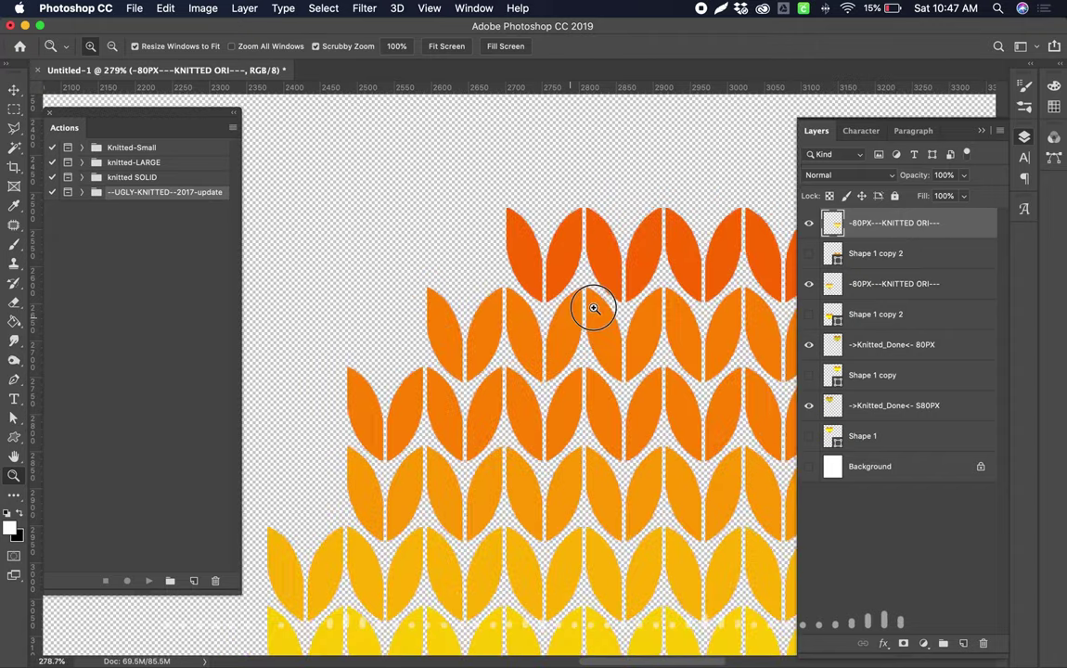
scroll(537, 323, down, 3)
scroll(528, 320, down, 3)
scroll(529, 315, up, 2)
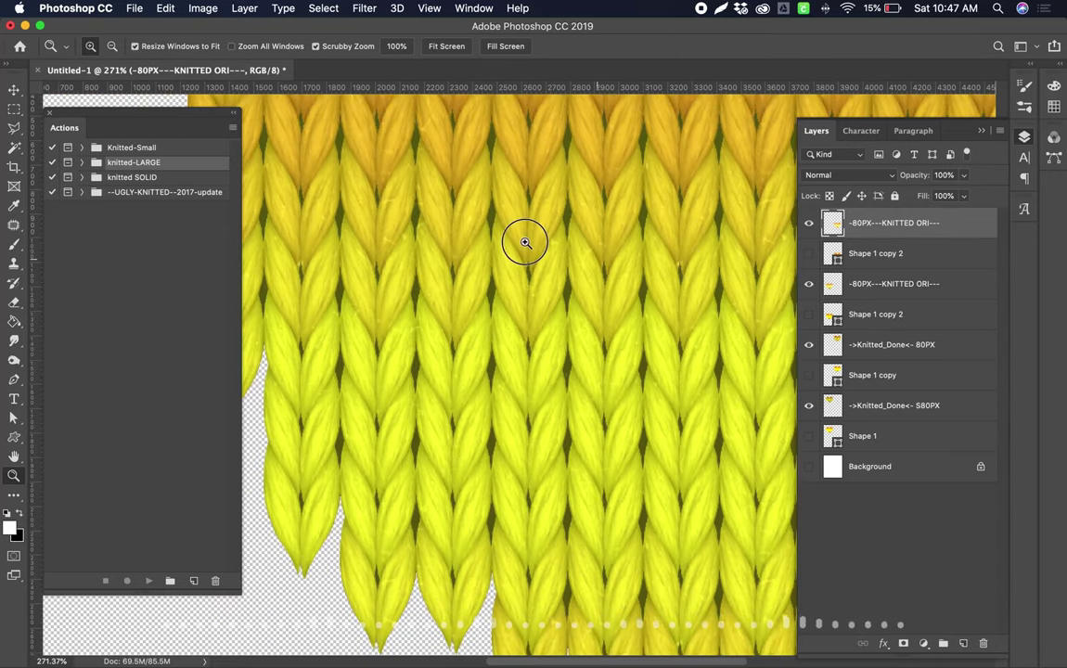
drag(512, 257, 489, 283)
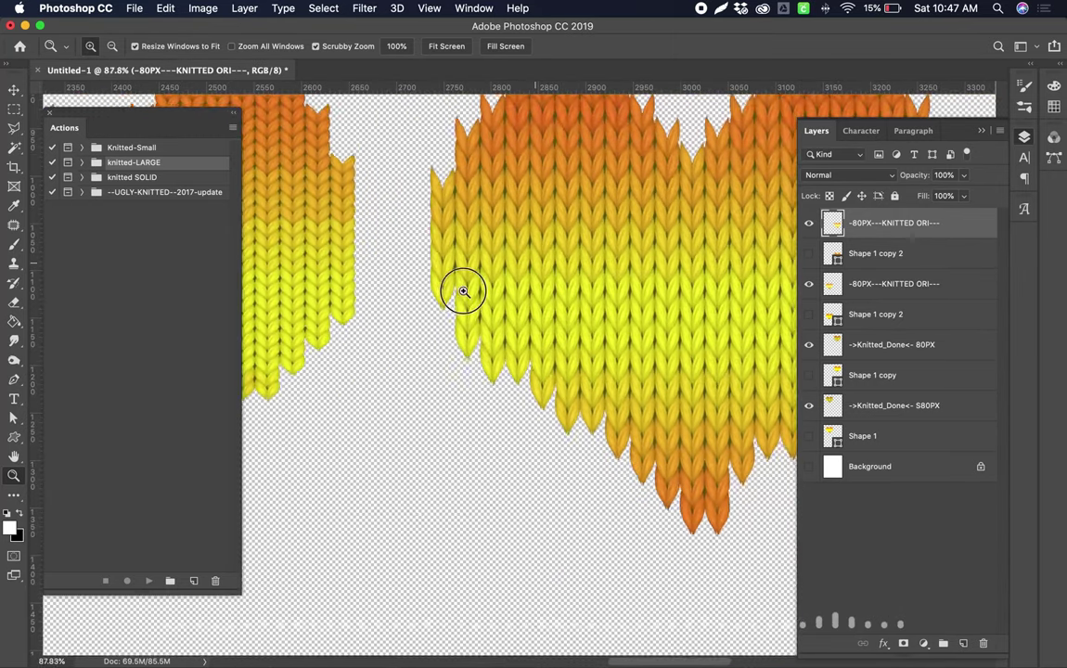
drag(463, 291, 338, 246)
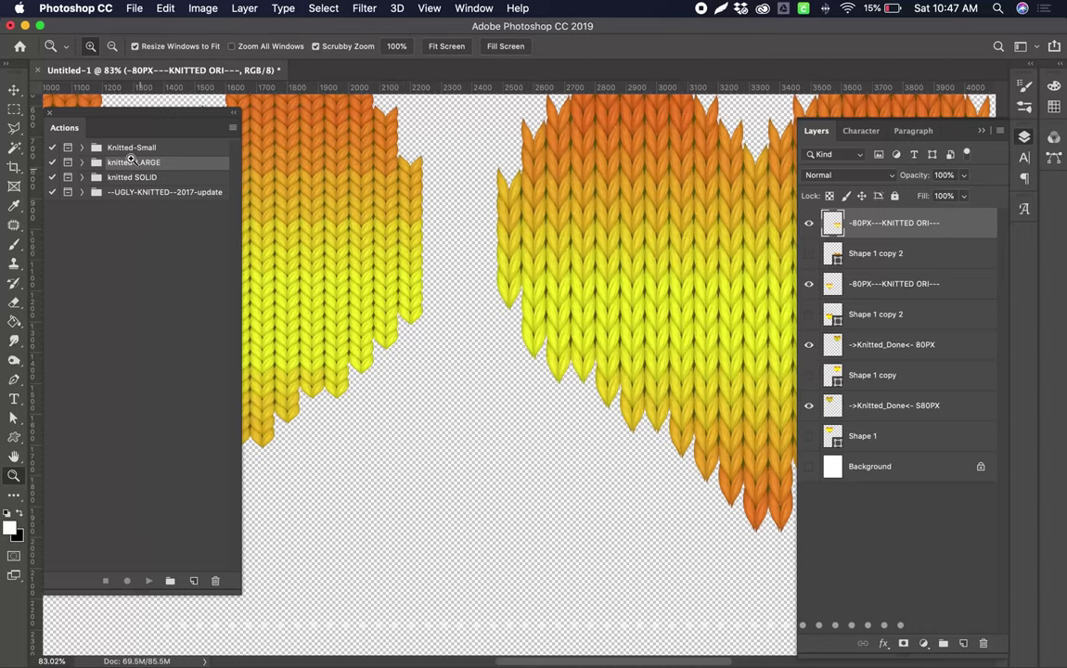
Compare the flat-stitch bottom hearts up close, then frame all four knitted hearts.
click(138, 151)
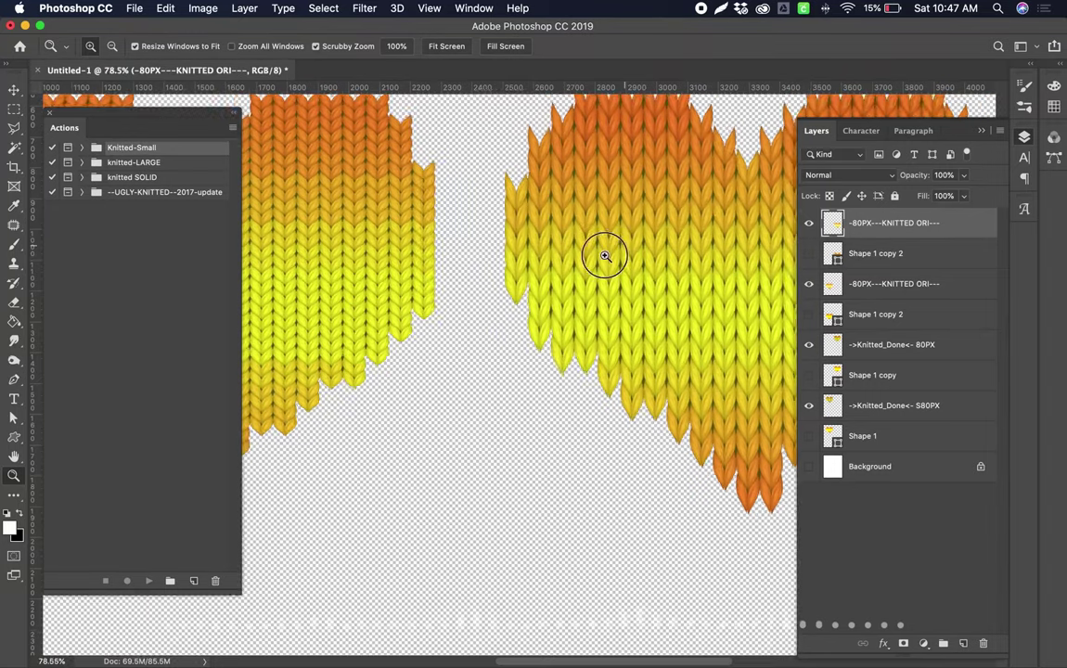
drag(604, 257, 603, 257)
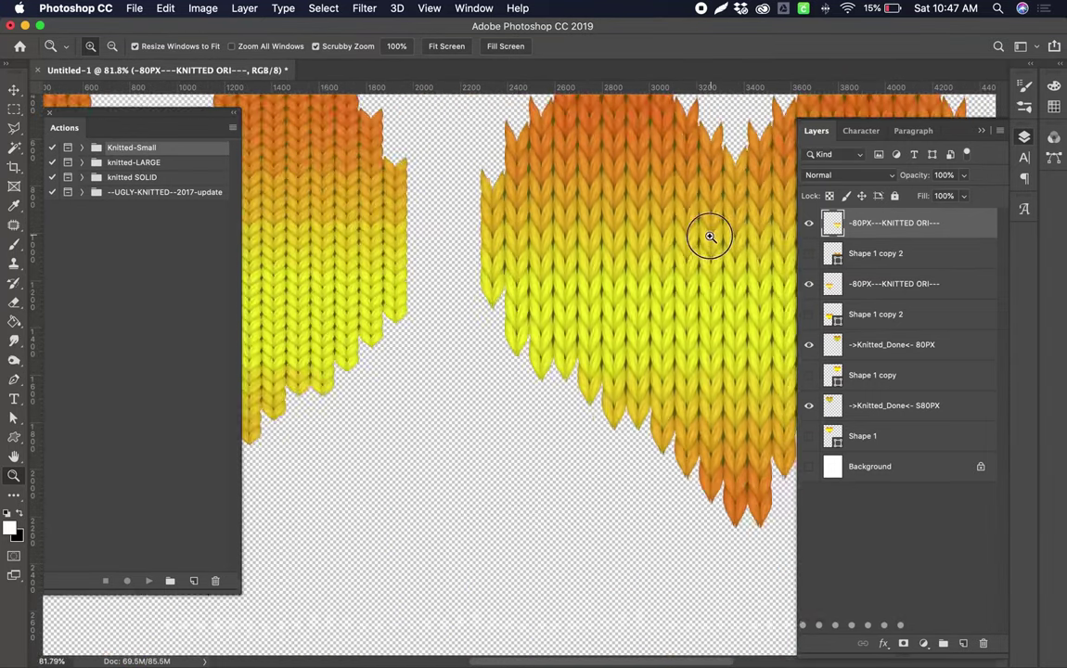
drag(710, 237, 520, 248)
scroll(517, 297, down, 5)
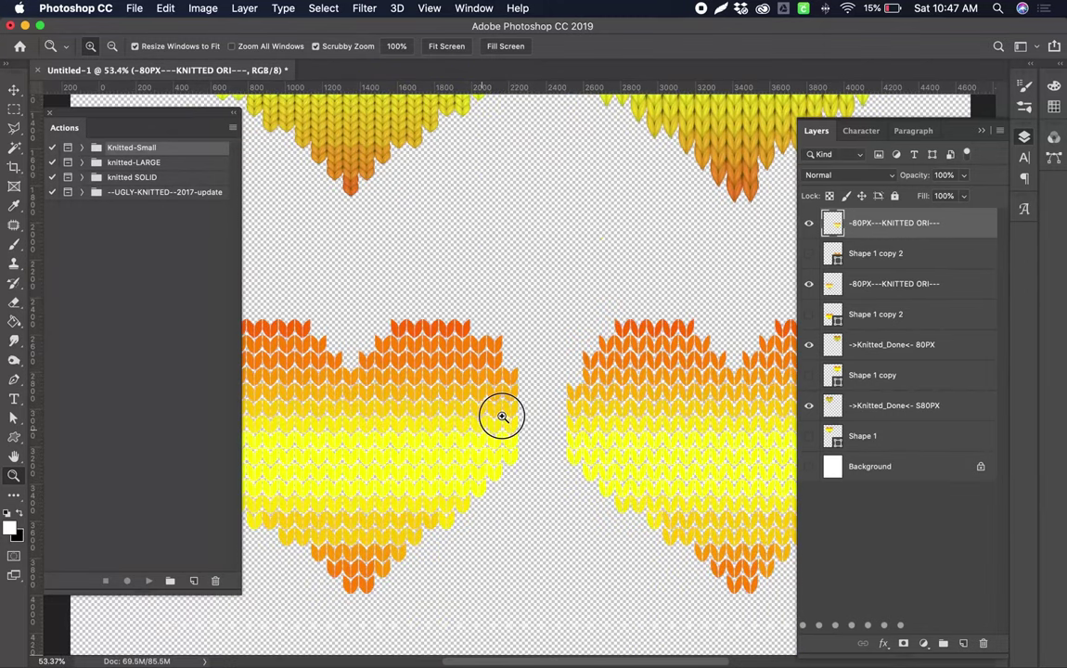
drag(502, 417, 486, 381)
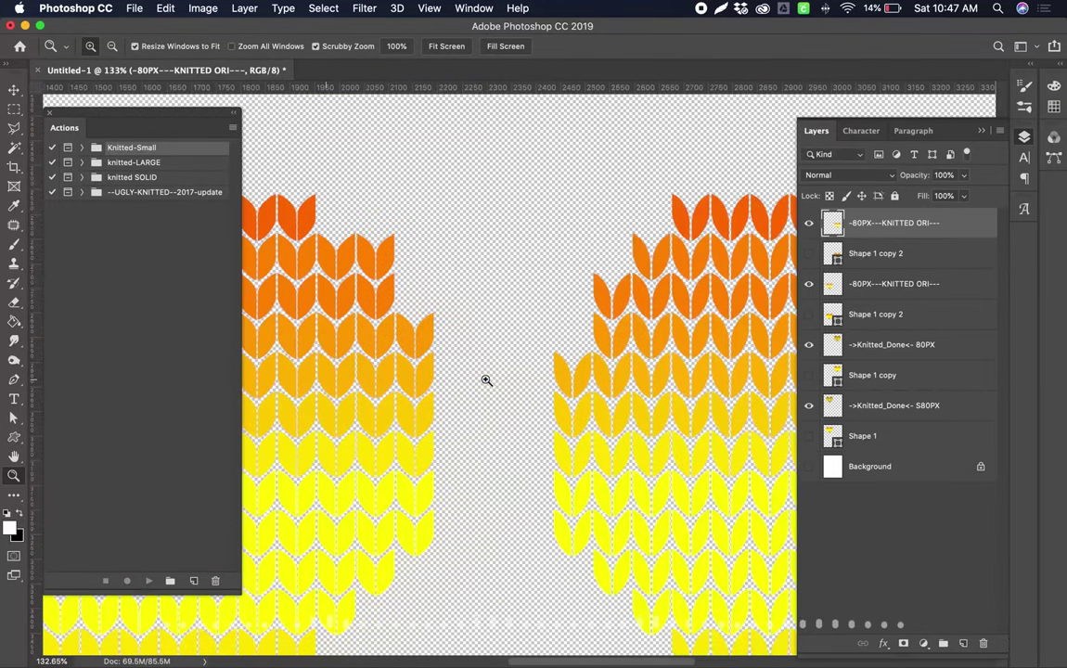
scroll(486, 380, right, 3)
scroll(484, 380, right, 20)
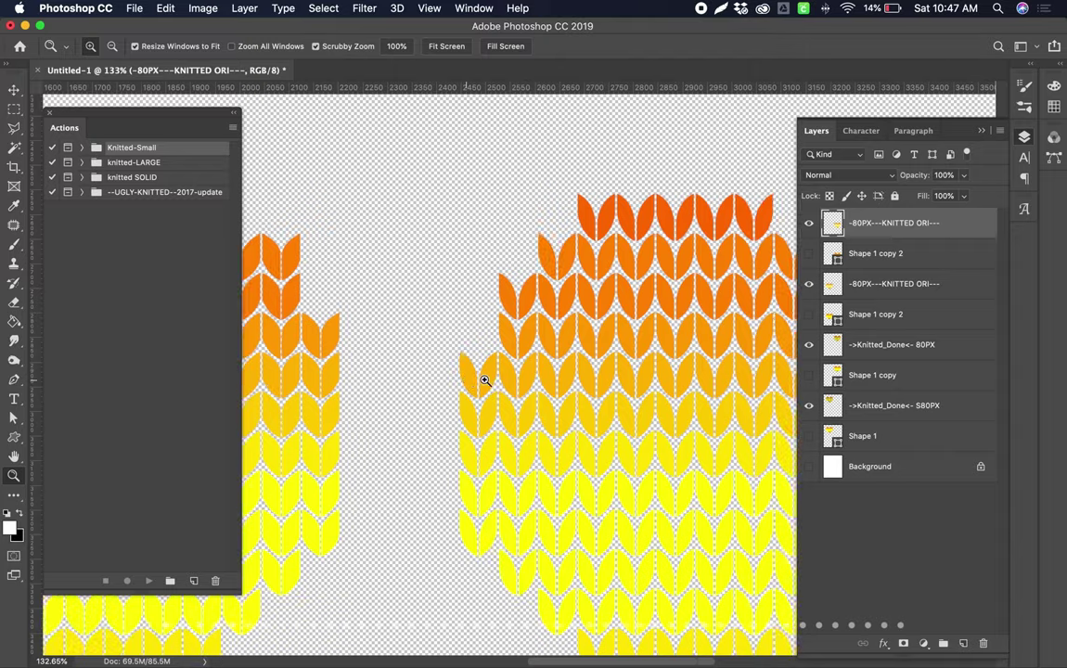
drag(521, 350, 449, 374)
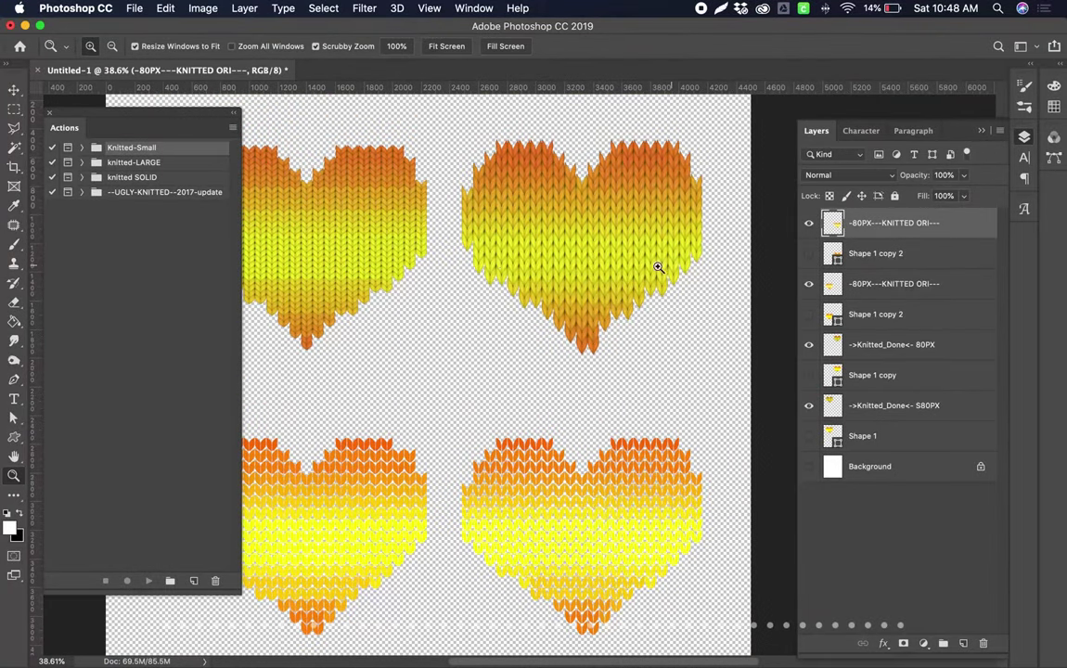
drag(421, 257, 771, 285)
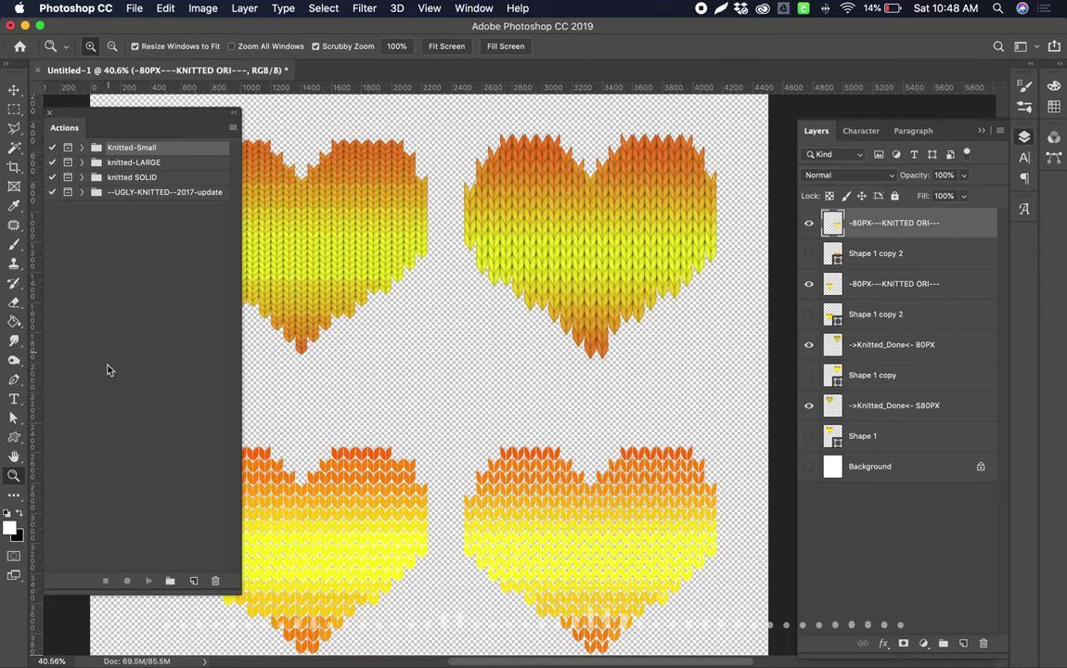
Delete all the heart layers, leaving only the white Background.
click(590, 297)
shift+click(925, 432)
drag(925, 433, 984, 642)
drag(522, 288, 585, 289)
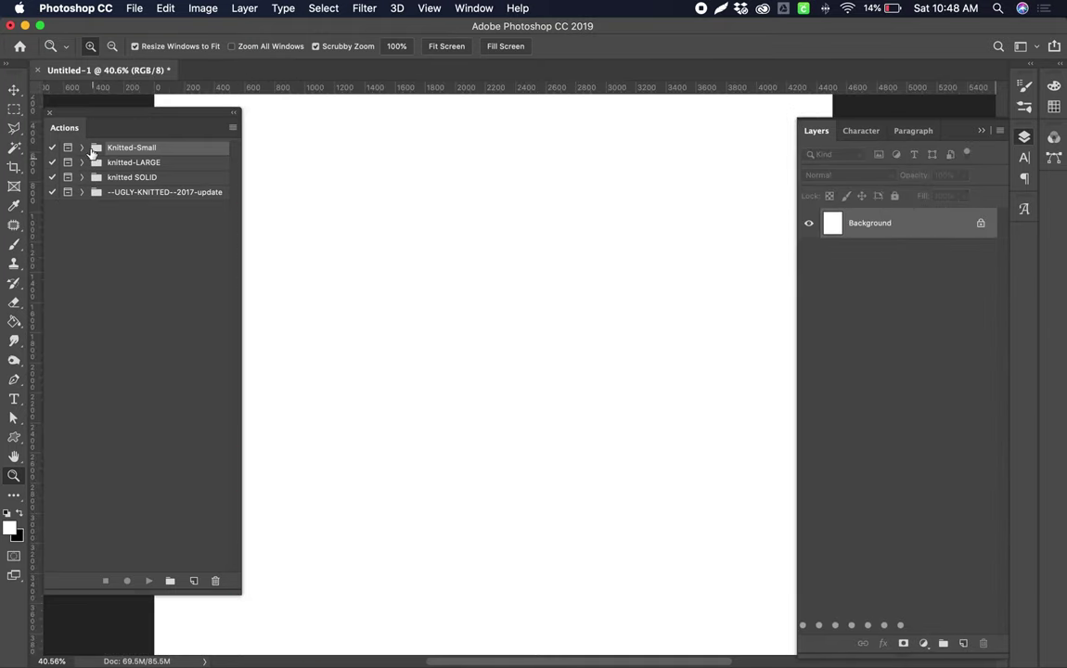
Set the grid to one gridline every 50 pixels in Guides, Grid & Slices preferences.
click(135, 8)
mouse_move(141, 54)
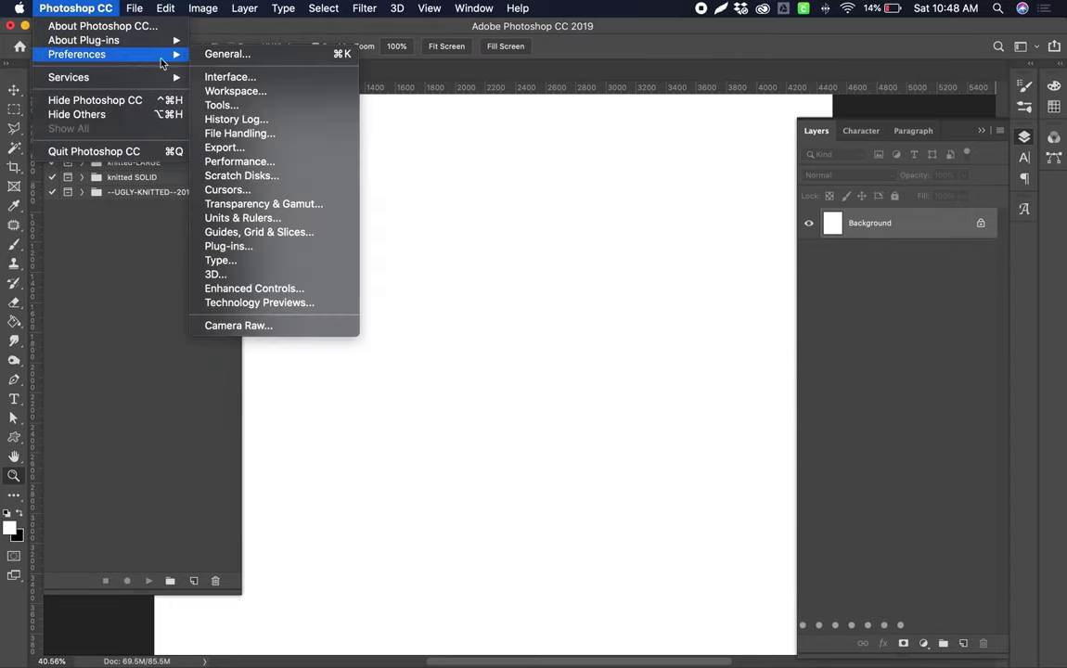
click(262, 219)
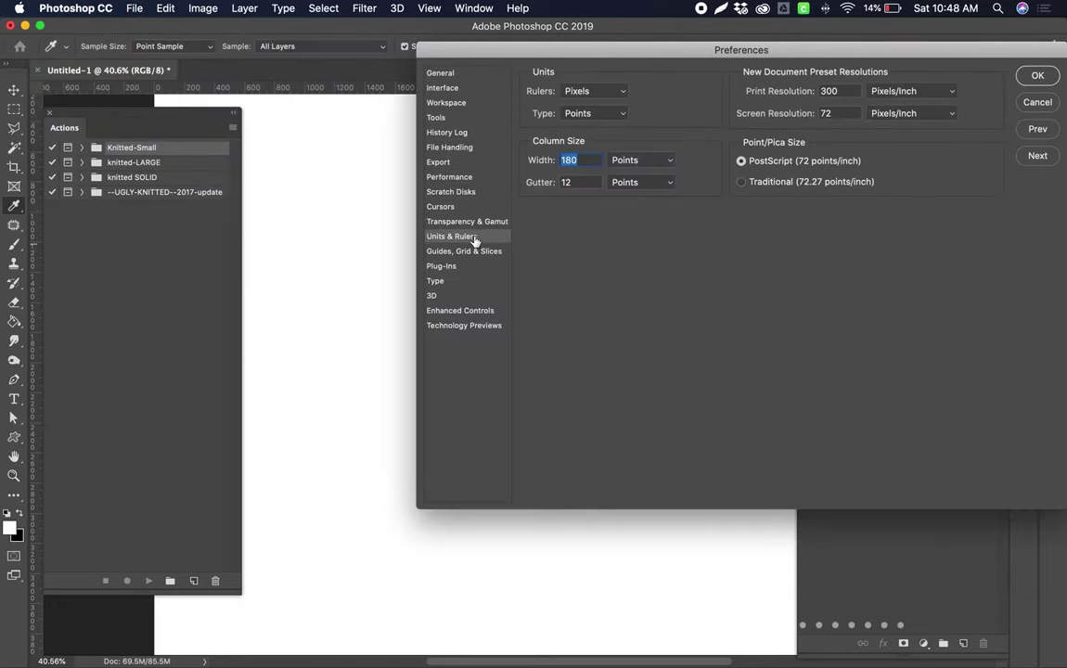
click(456, 251)
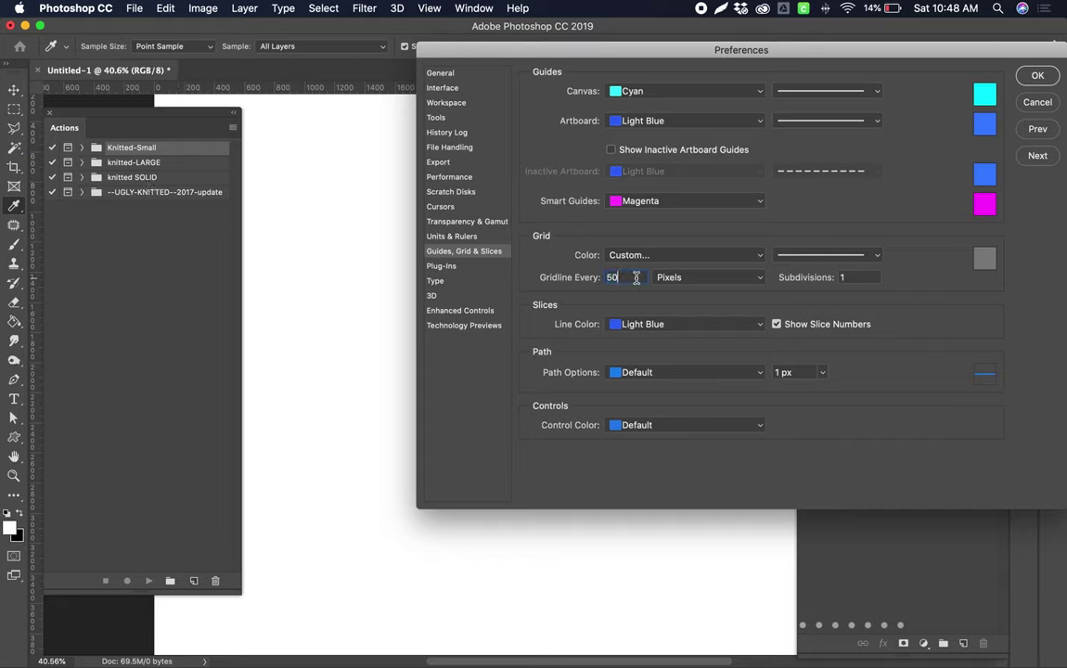
double_click(611, 278)
click(1037, 78)
key(z)
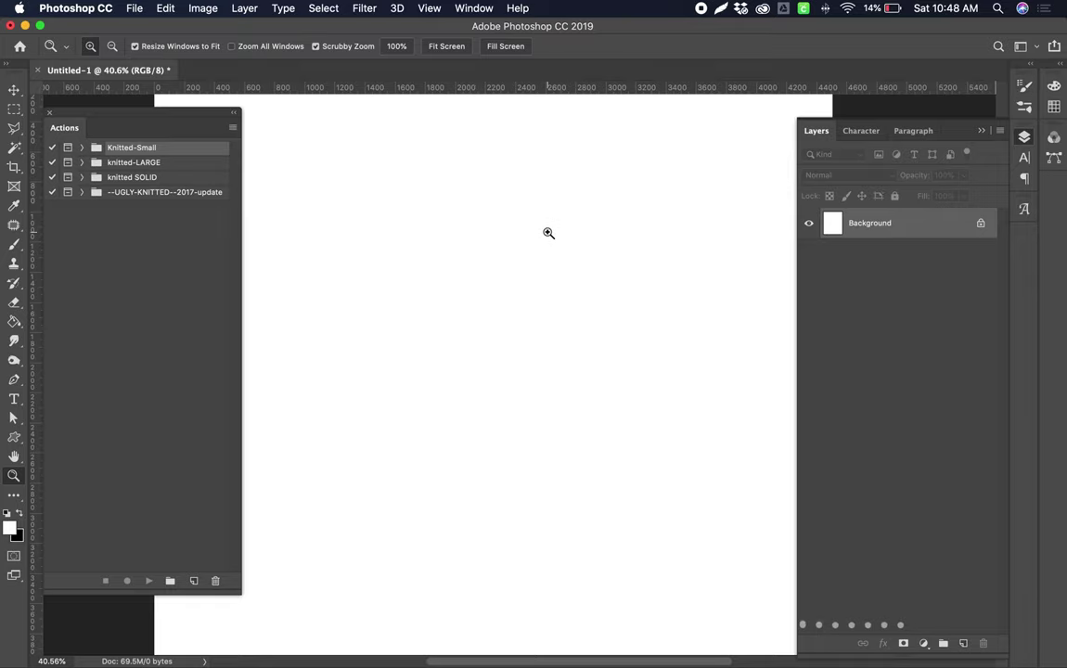
click(429, 9)
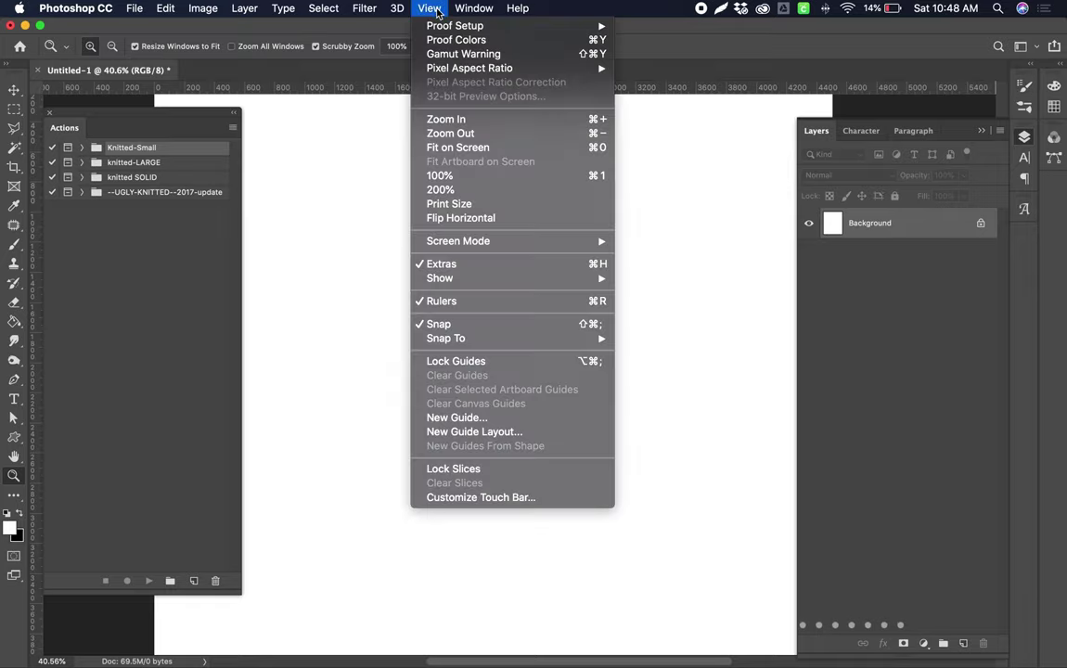
Show the 50-pixel grid over the canvas and zoom in.
mouse_move(520, 278)
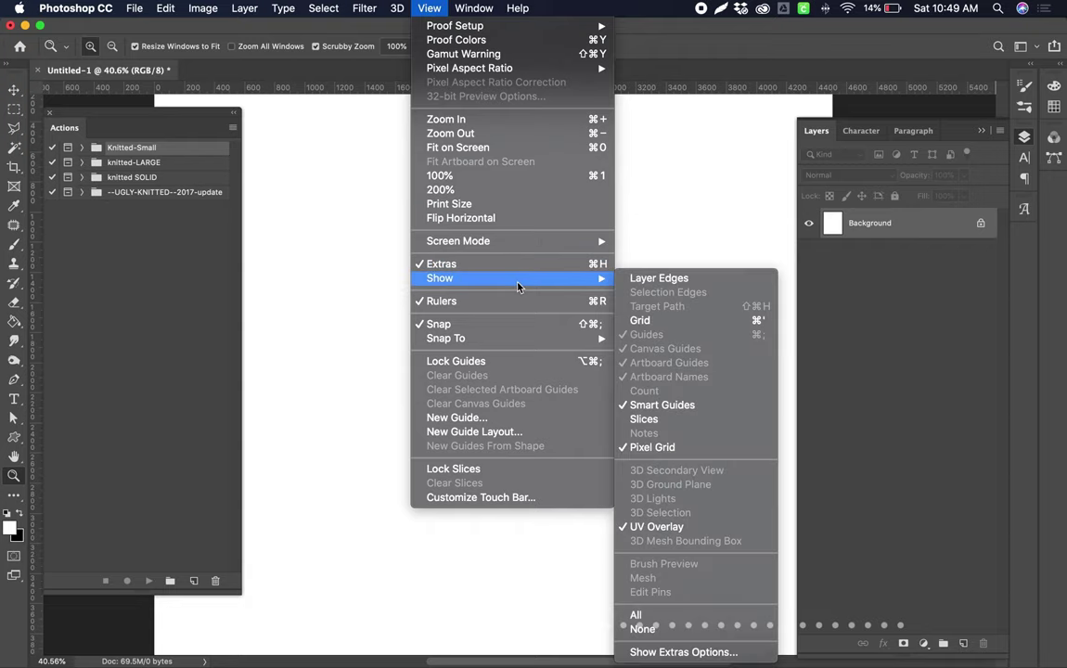
click(669, 320)
drag(514, 280, 631, 259)
Draw a black heart with the Custom Shape Tool near the upper middle of the page.
click(14, 437)
click(14, 437)
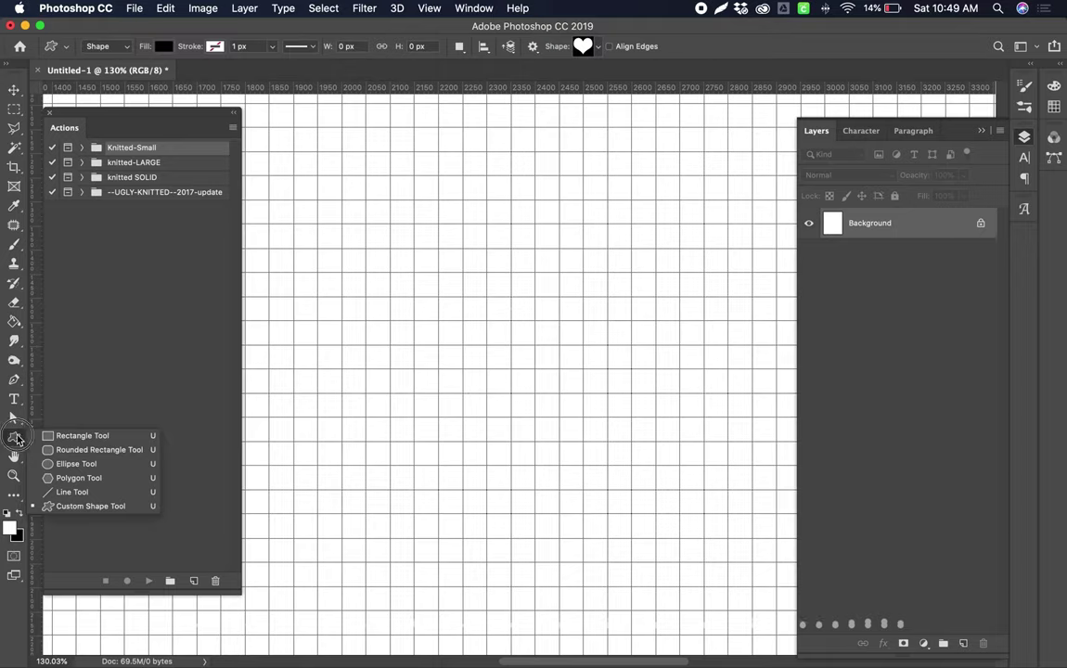
click(70, 506)
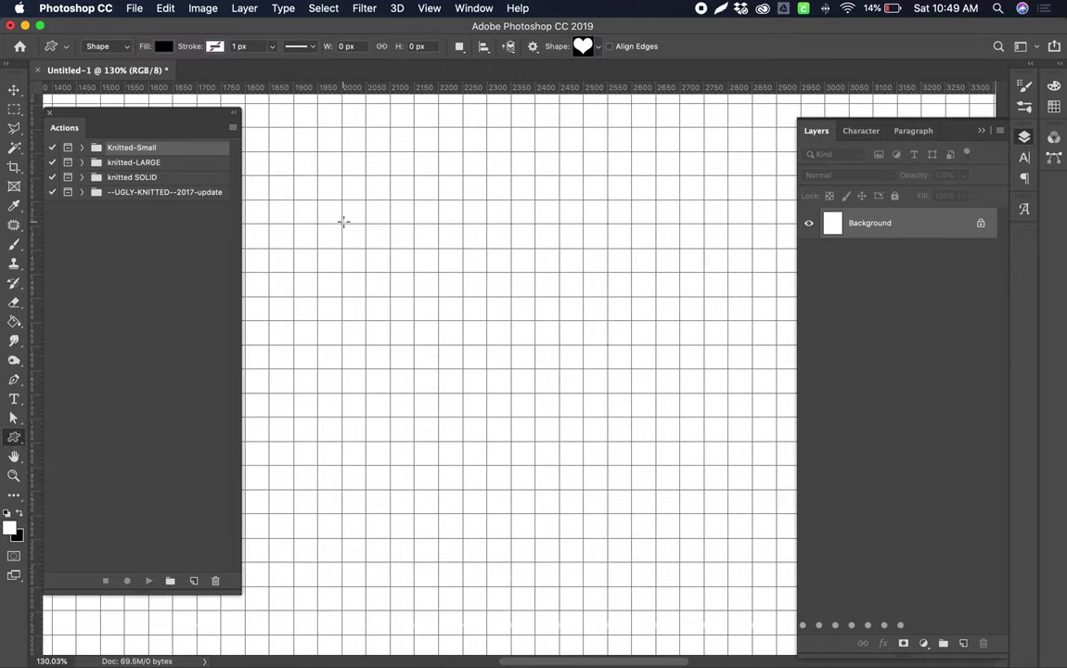
drag(341, 223, 563, 418)
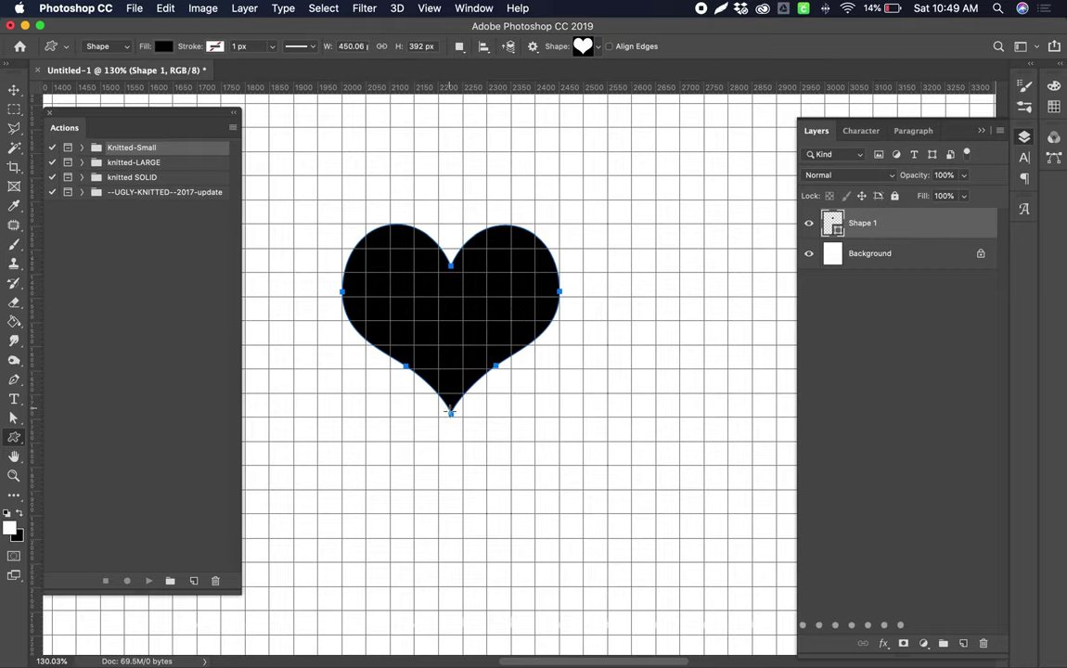
Commit the heart and select the --UGLY-KNITTED--2017-update 50PX action.
click(14, 108)
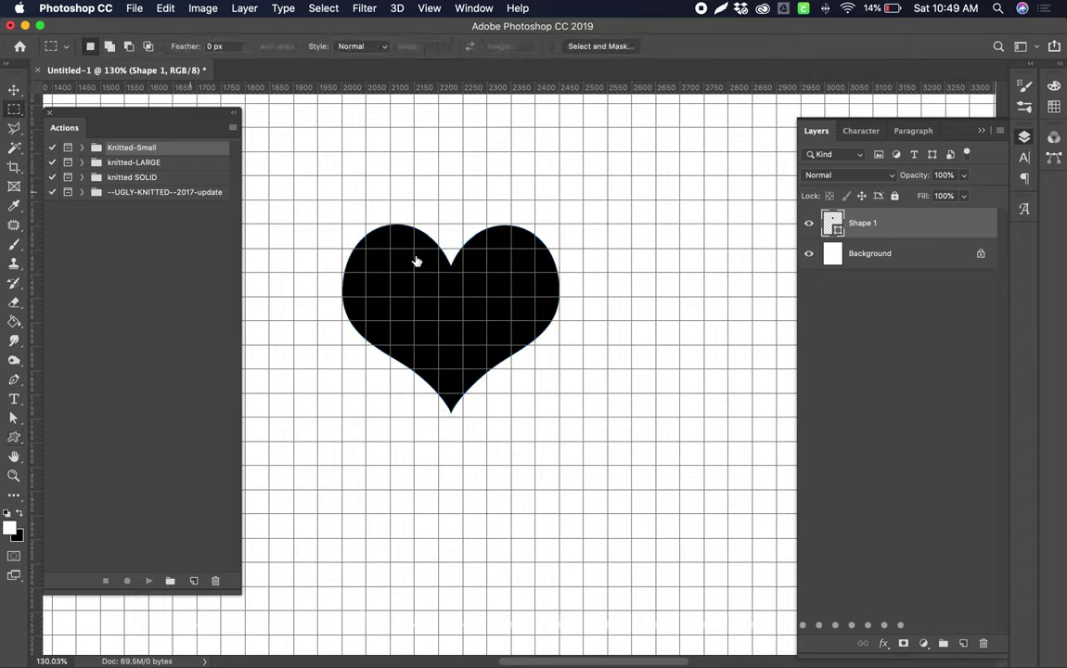
click(102, 167)
click(110, 179)
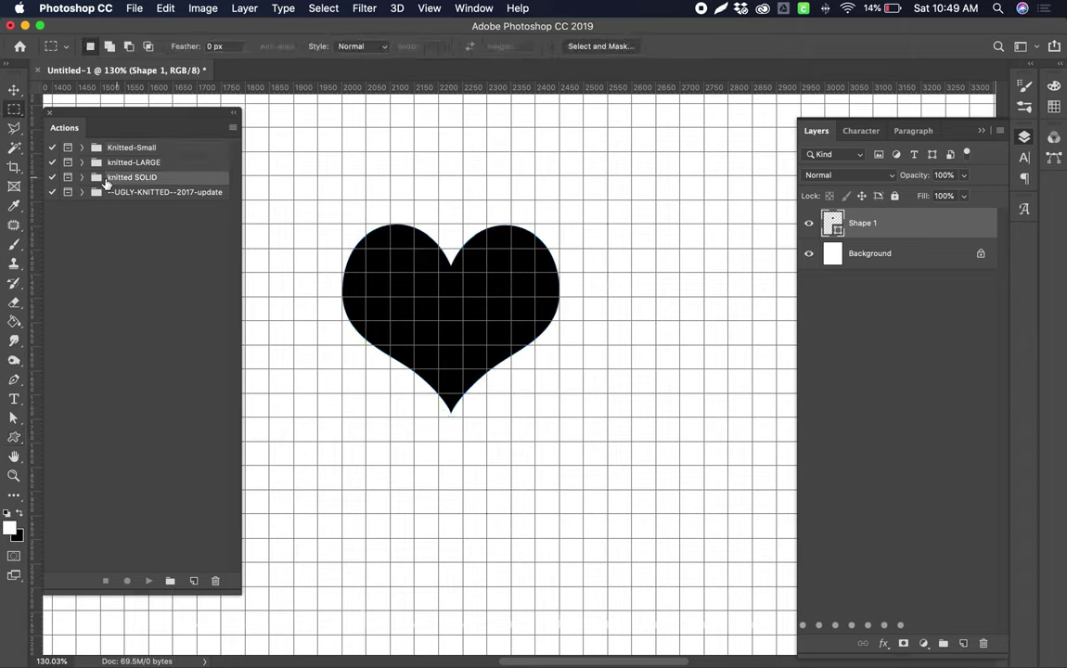
click(81, 192)
click(139, 266)
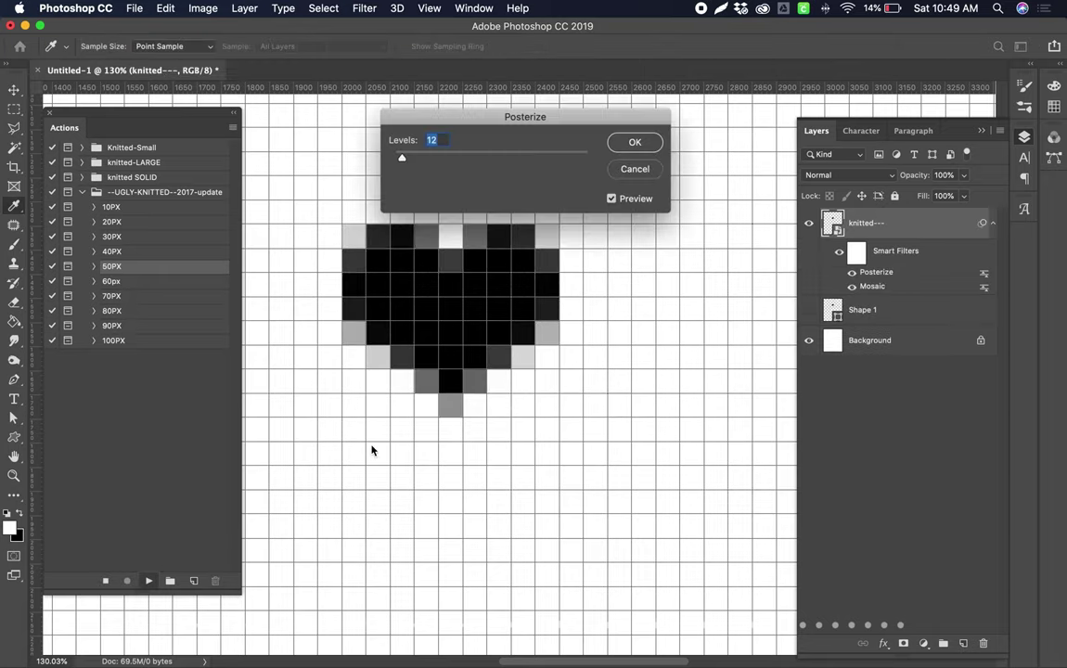
Knit the heart with Posterize at 12, then hide the document grid.
drag(548, 122, 635, 92)
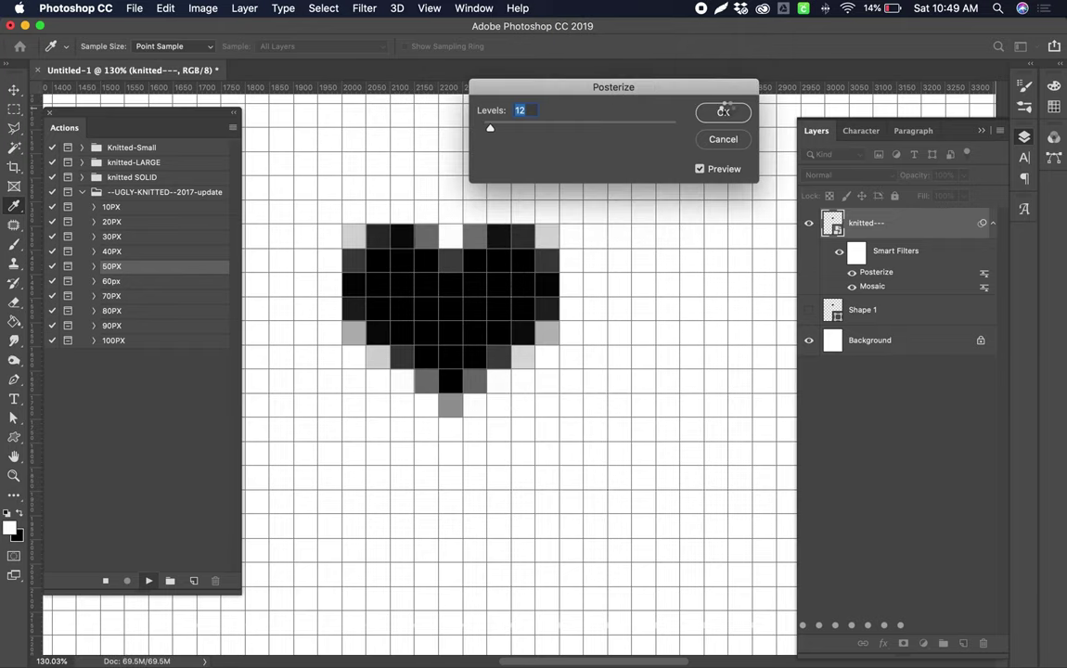
click(723, 111)
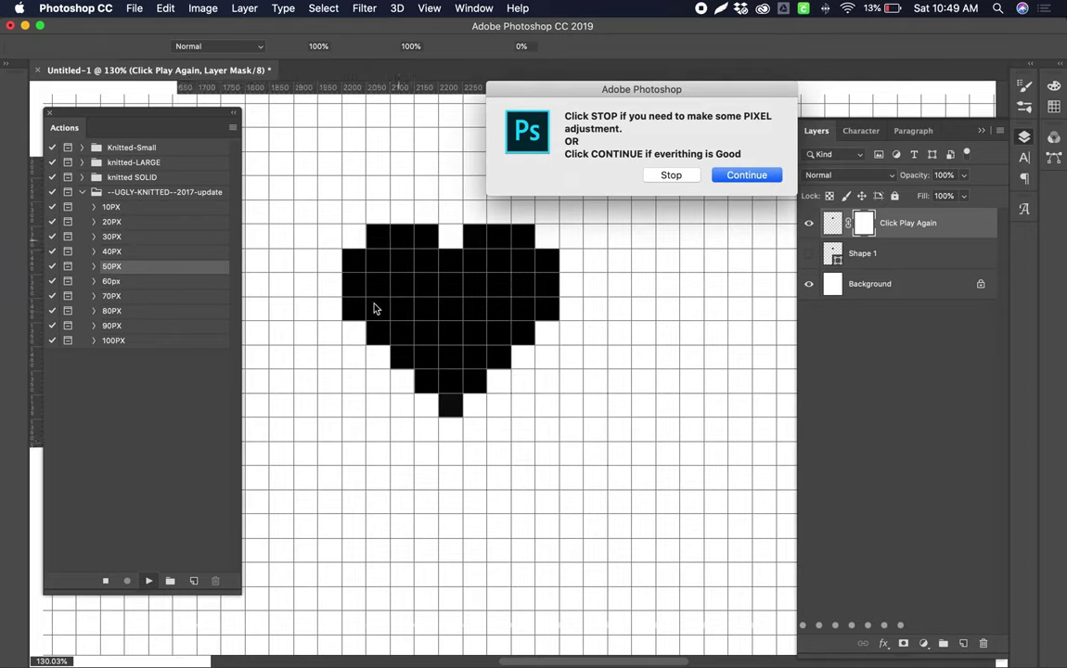
click(748, 175)
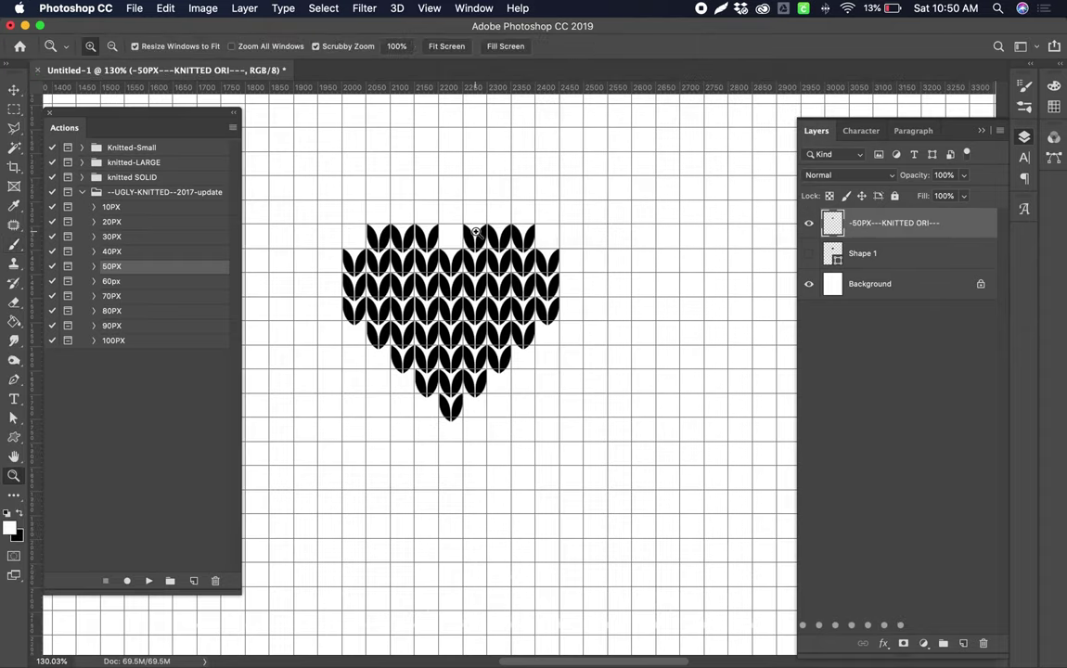
drag(475, 232, 393, 301)
key(super+apostrophe)
drag(506, 211, 558, 212)
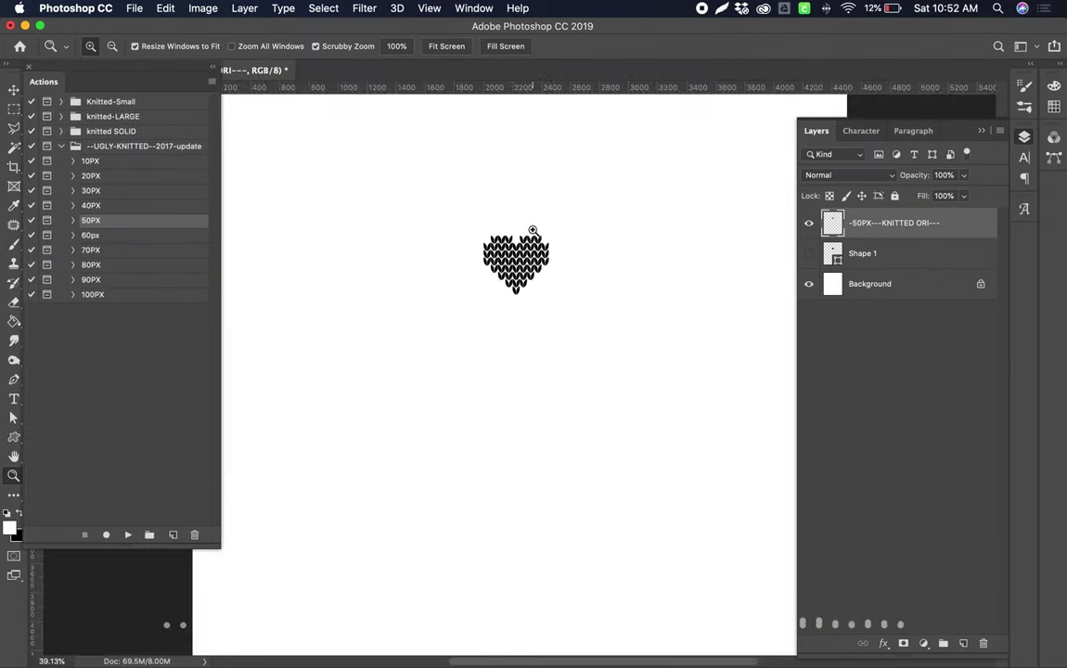
drag(524, 232, 521, 204)
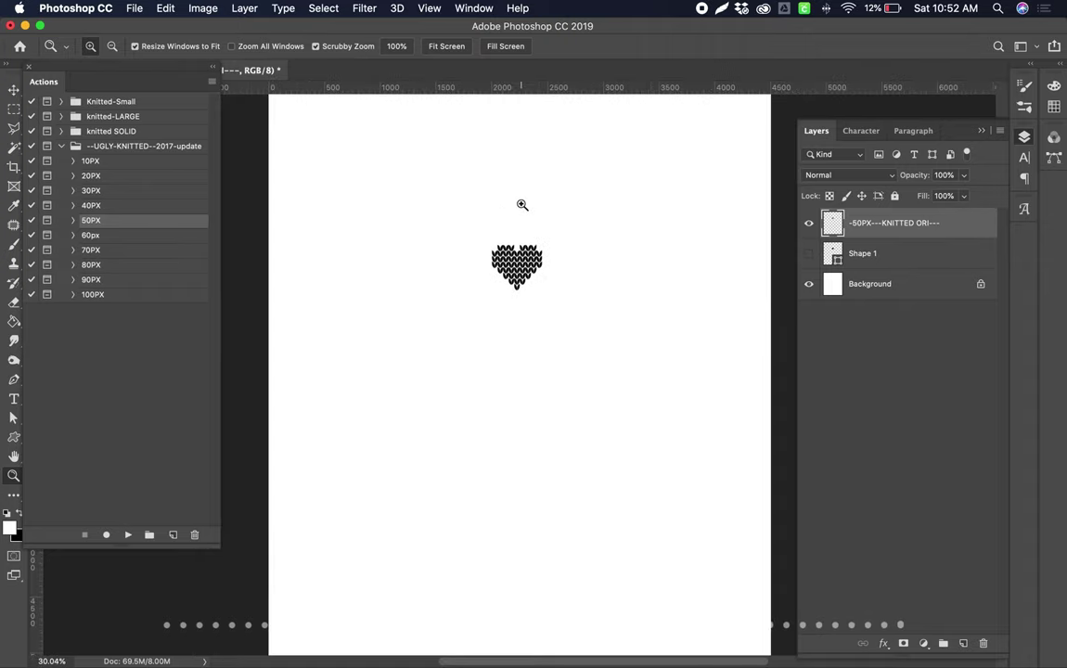
Delete the knitted heart and Shape 1 layers.
click(62, 146)
drag(615, 217, 530, 292)
shift+click(895, 253)
drag(896, 253, 984, 643)
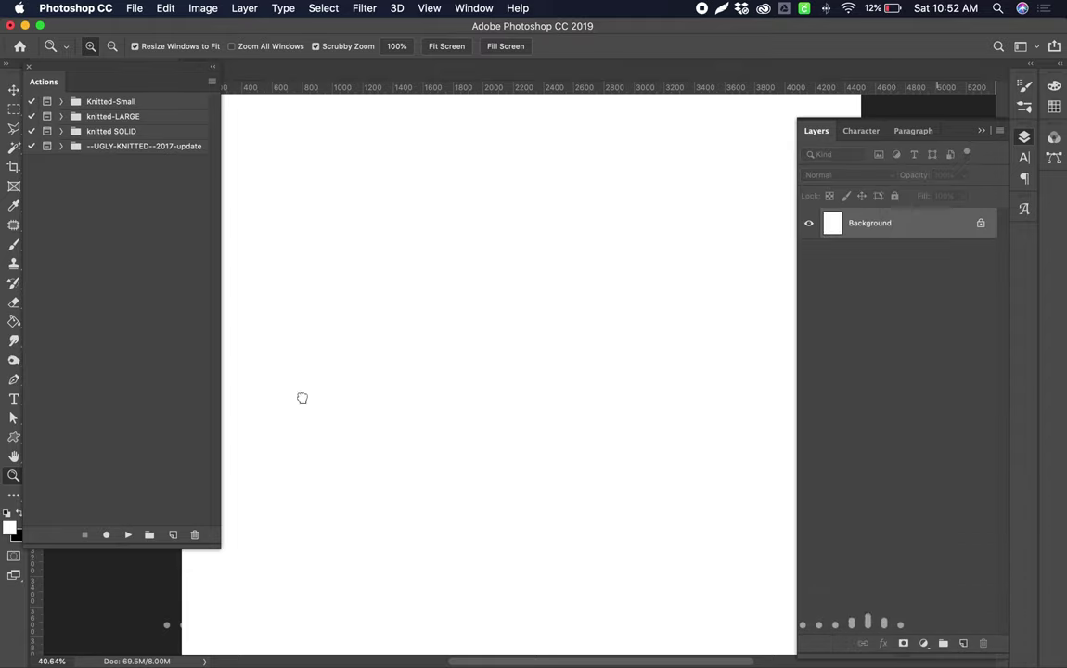
Type 'Christmas' as a new text line on the left of the page.
click(14, 401)
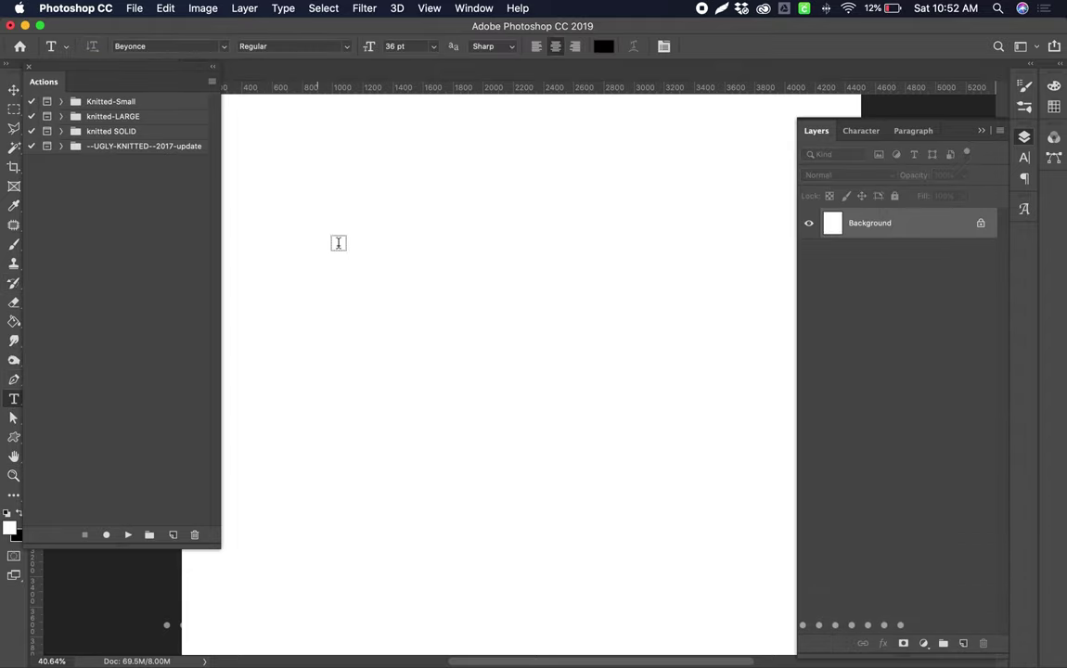
click(320, 283)
text(Christ)
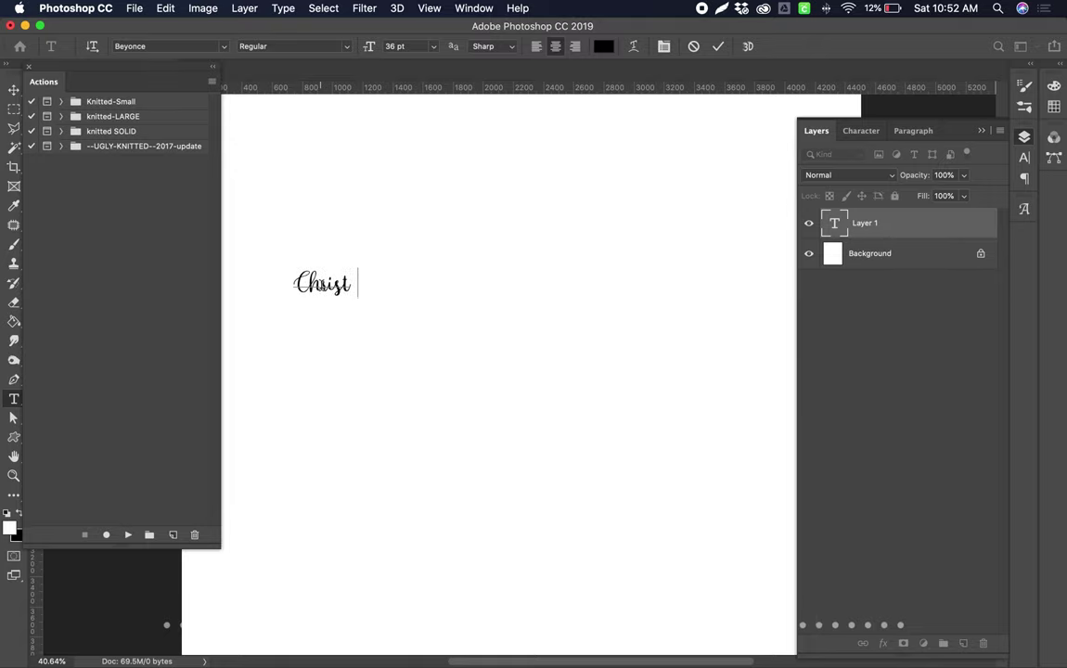
text(mas)
key(Escape)
key(m)
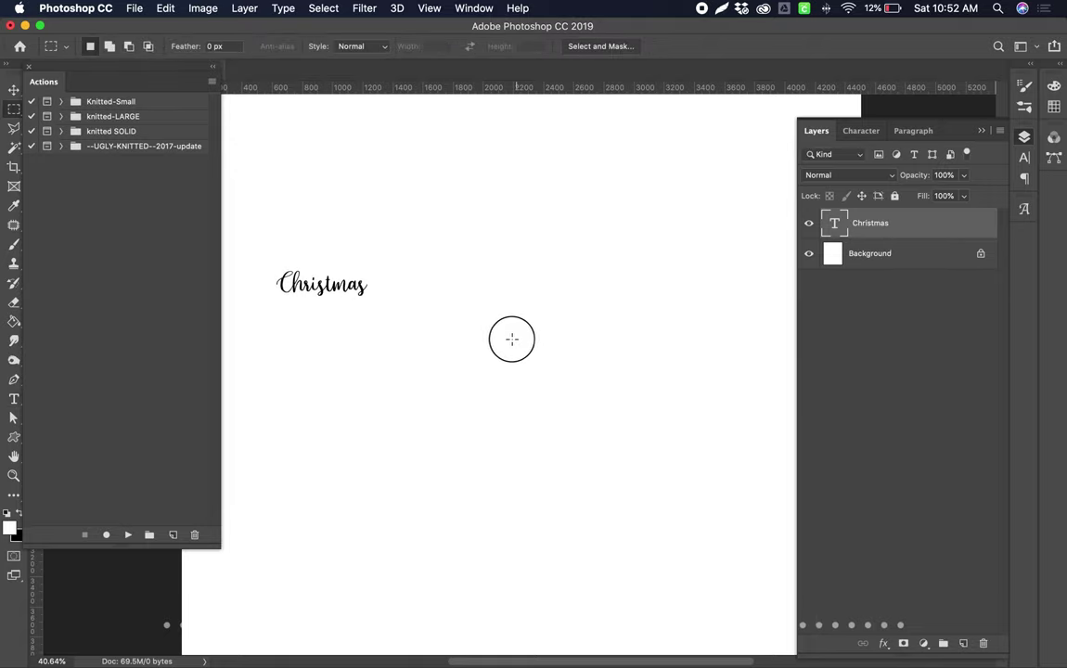
key(z)
drag(512, 338, 446, 318)
Free Transform the Christmas text to stretch across the page width at the top.
key(super+t)
drag(399, 276, 768, 144)
drag(329, 299, 269, 345)
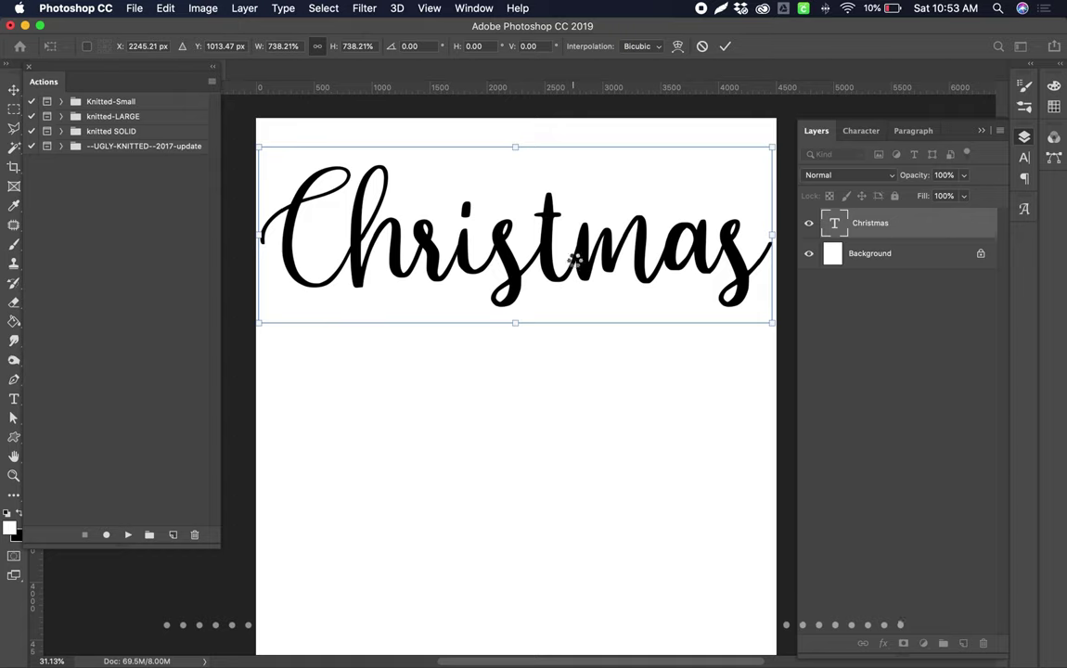
key(Return)
drag(584, 267, 581, 258)
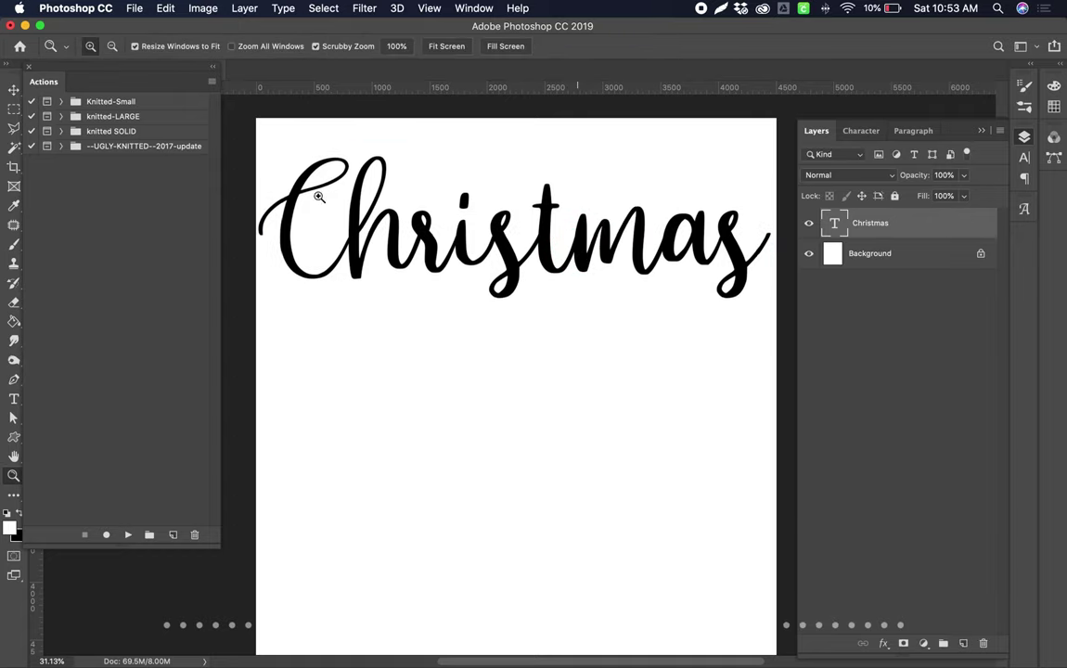
Add a dark red Solid Color fill layer above the Background.
click(888, 256)
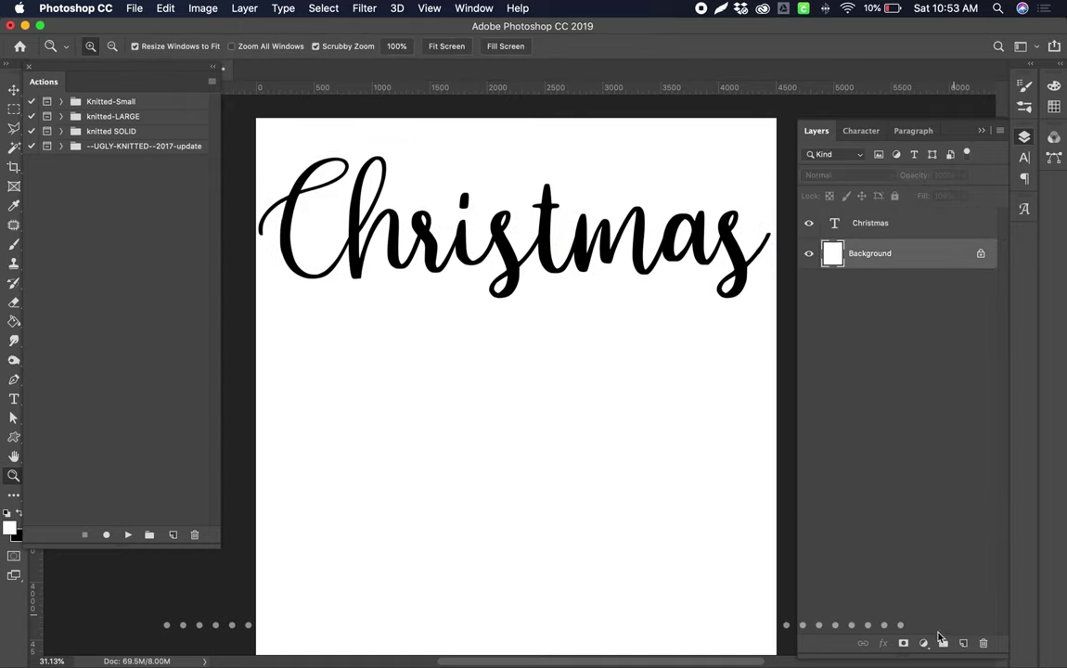
click(923, 644)
click(956, 390)
click(841, 298)
click(867, 344)
click(998, 249)
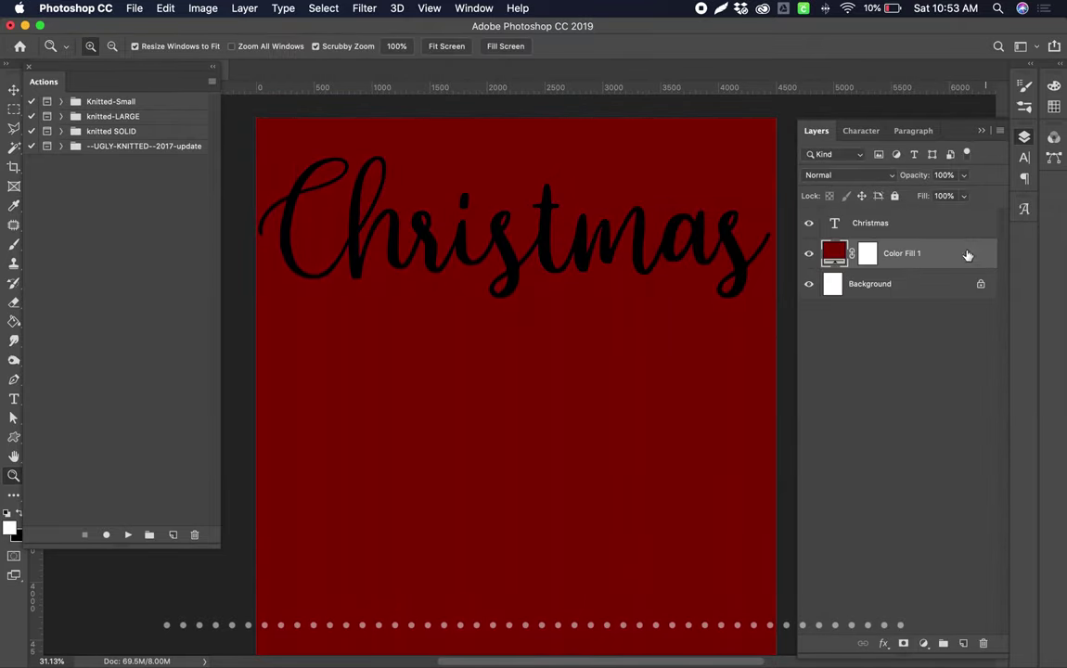
Set the Christmas text colour to white.
click(905, 224)
key(t)
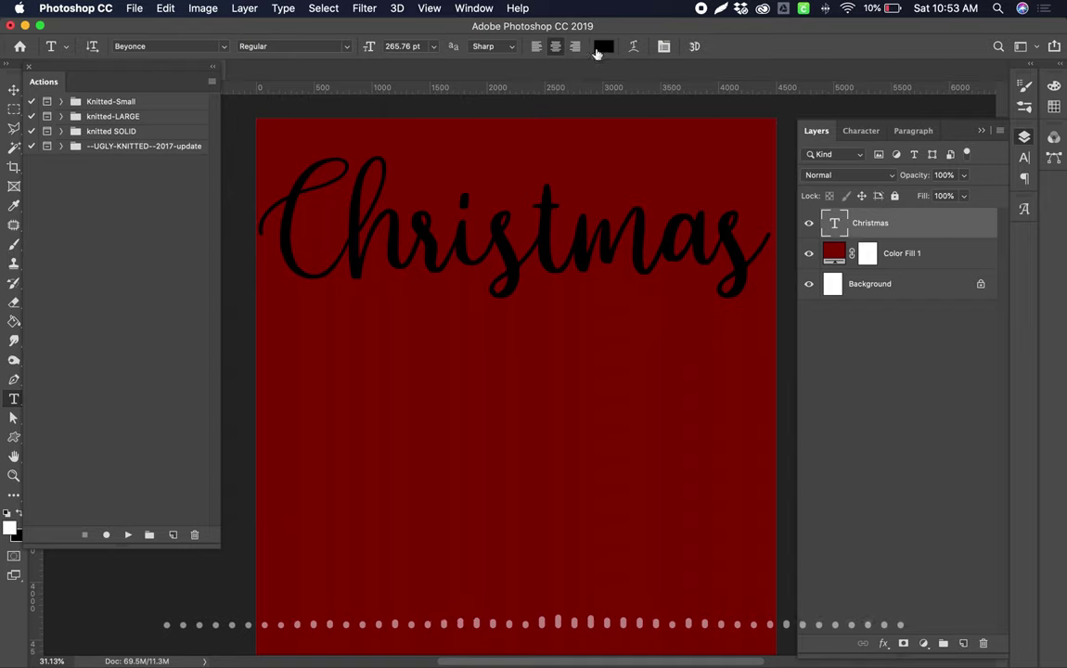
click(603, 46)
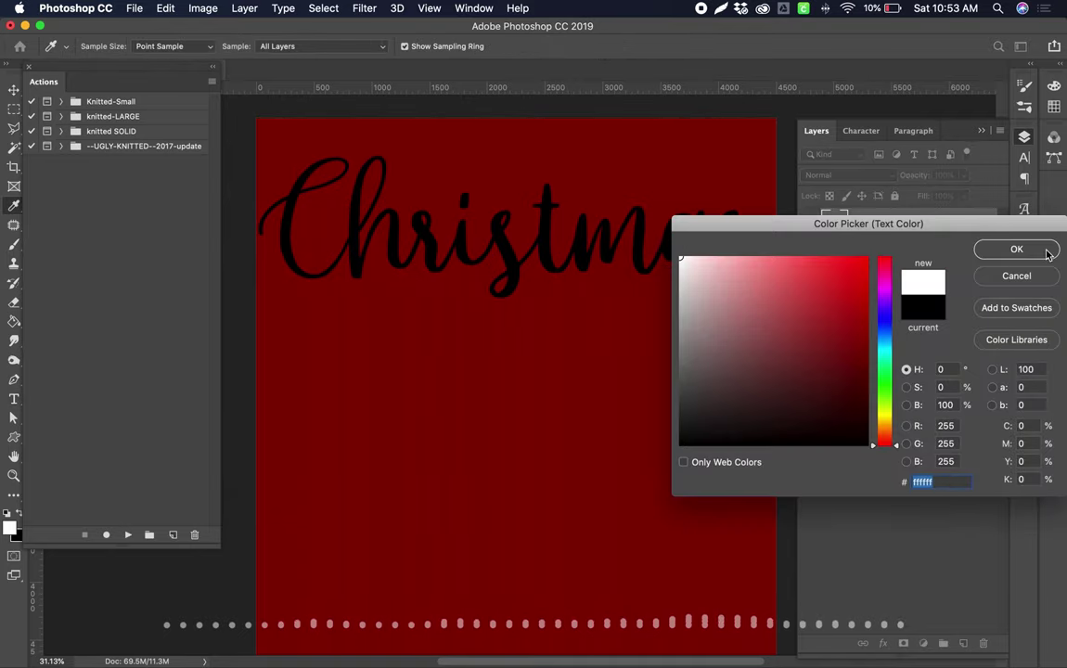
click(1017, 248)
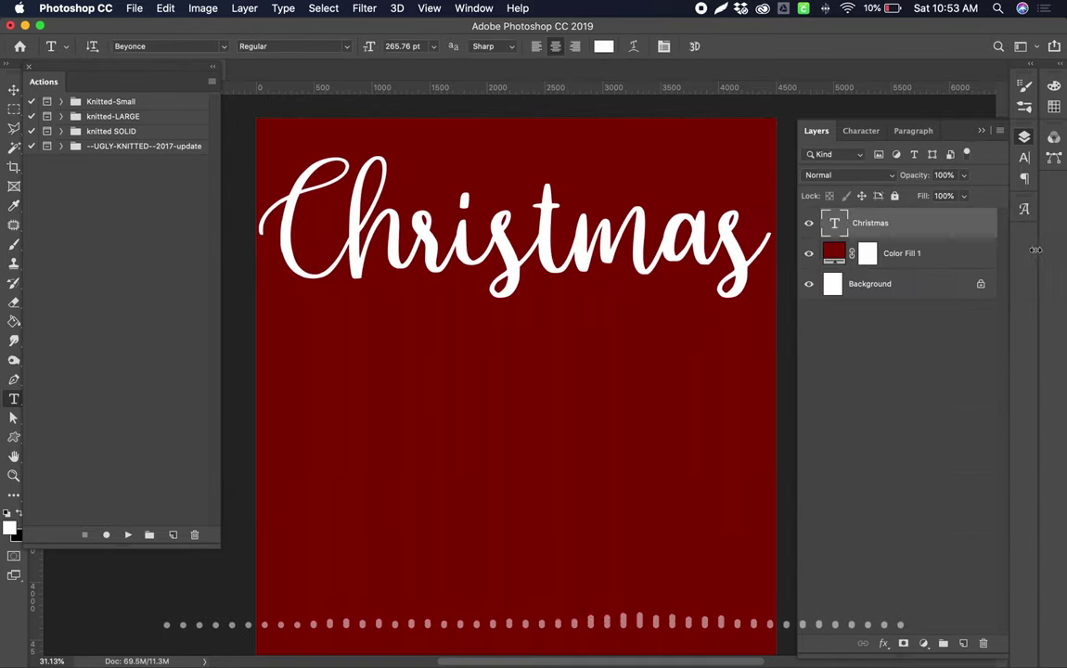
Play the ugly-knitted 30PX action on Christmas, accepting Posterize, then zoom in to inspect the stitches.
click(61, 146)
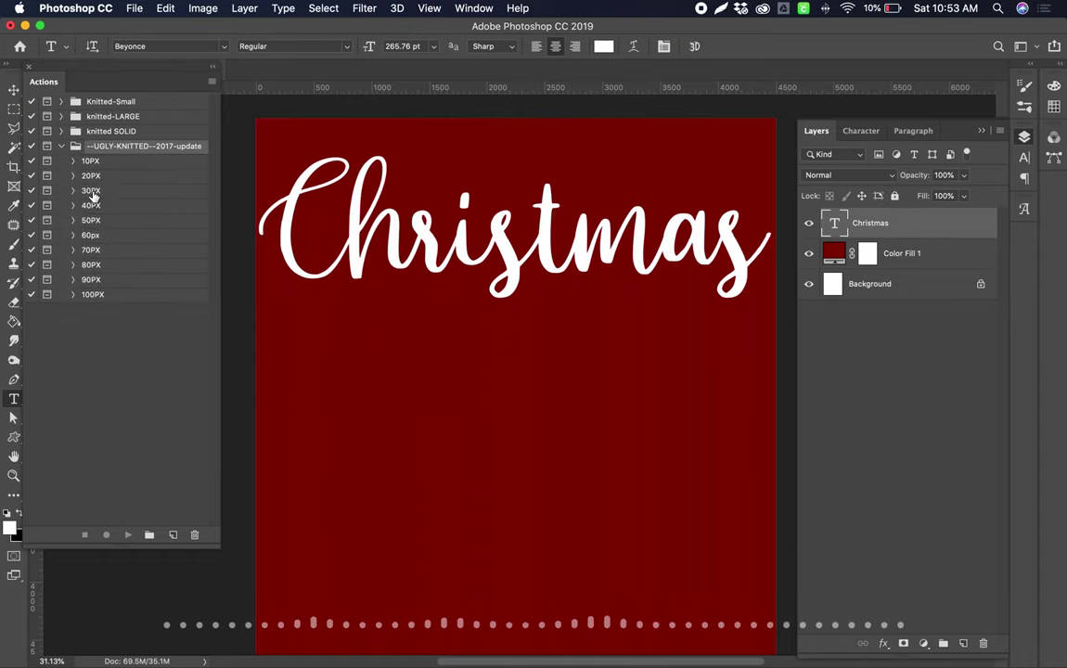
click(89, 191)
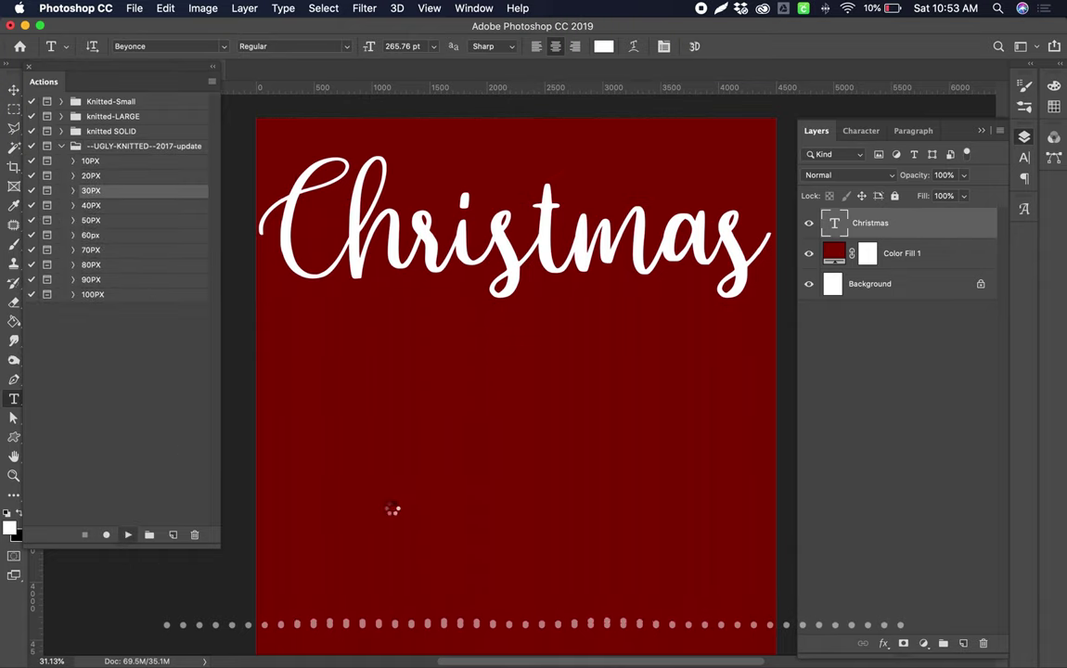
click(723, 113)
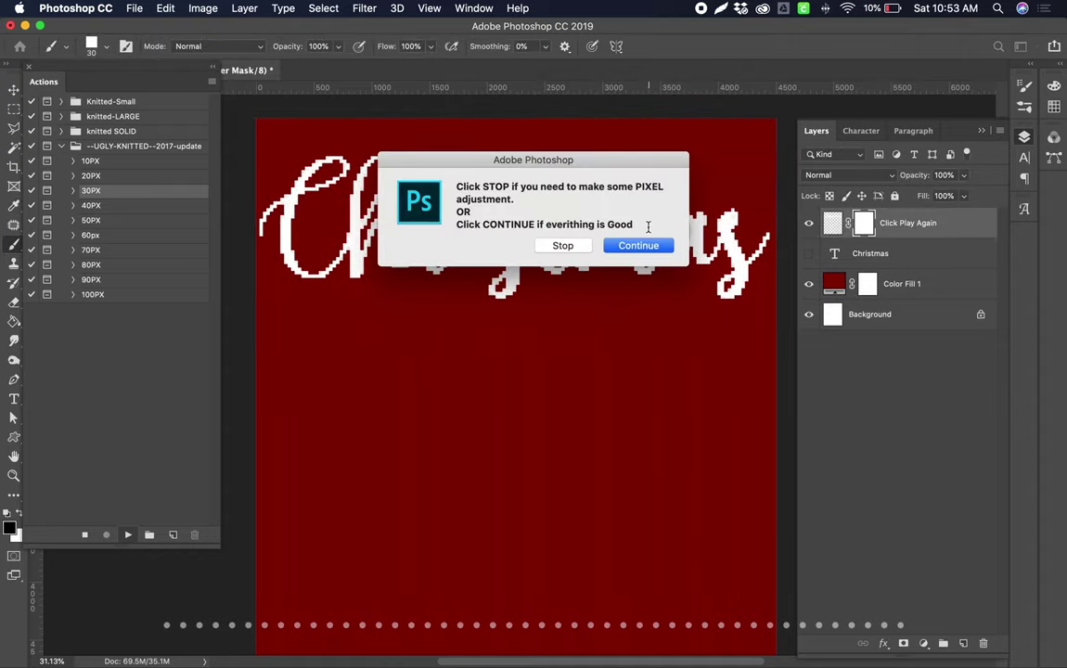
drag(523, 162, 527, 385)
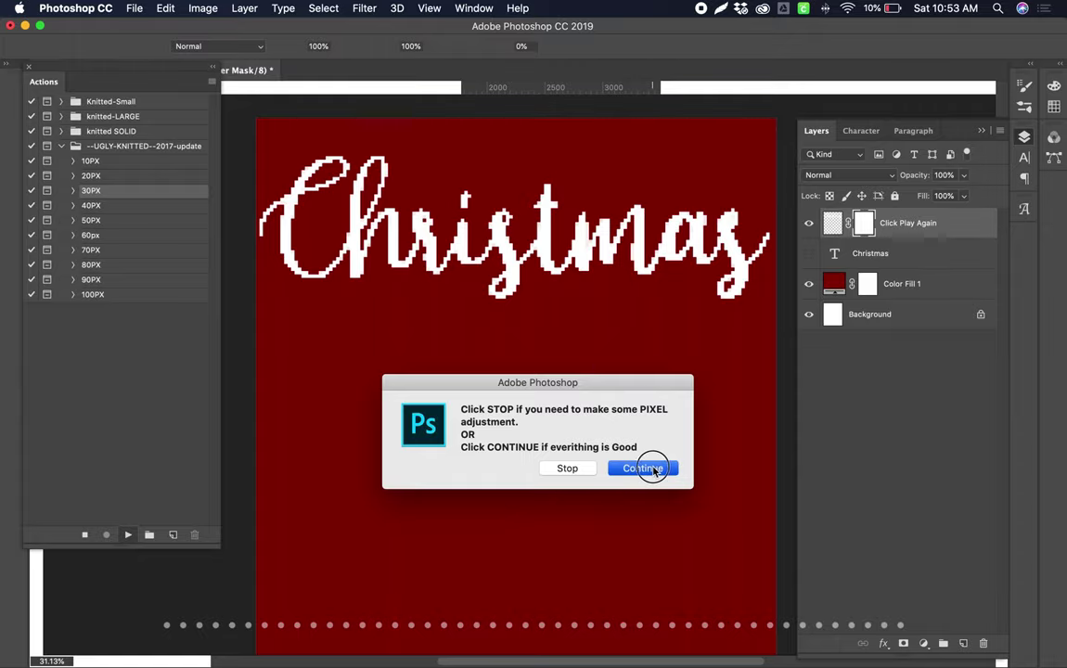
key(Return)
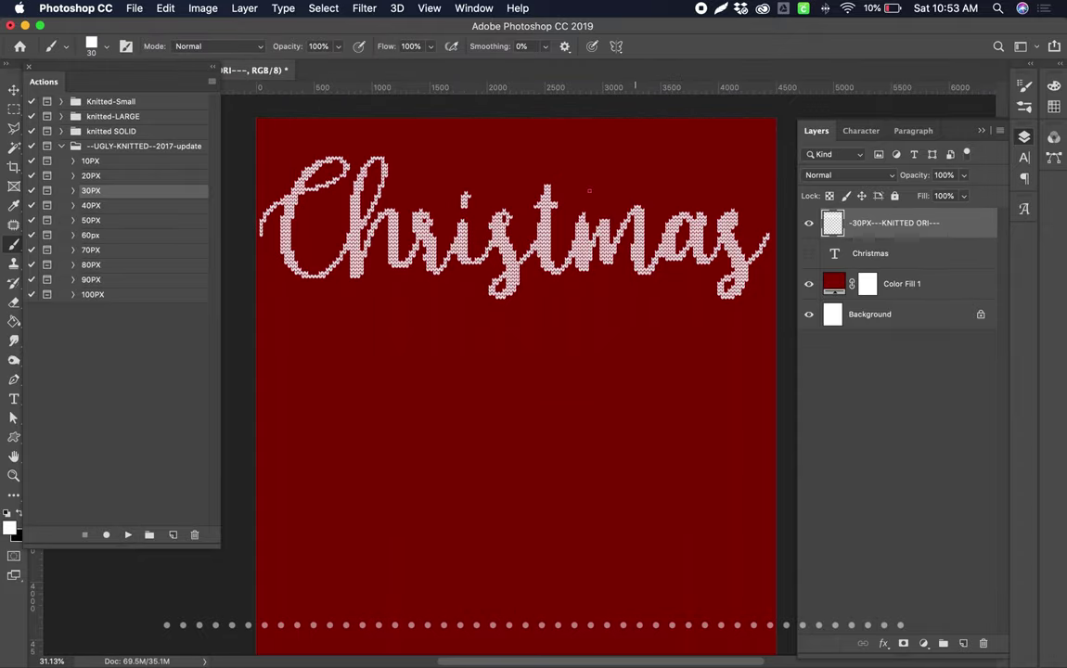
key(z)
drag(649, 181, 613, 198)
key(super+0)
click(844, 255)
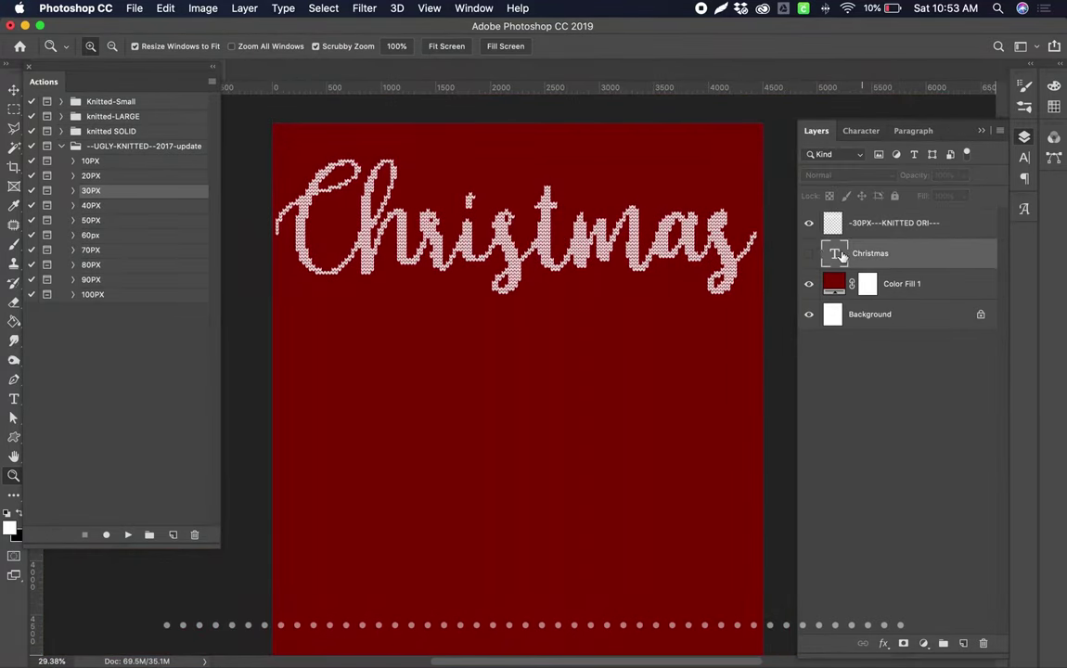
Move the 30PX knitted text to the page bottom and show the original Christmas text.
click(858, 227)
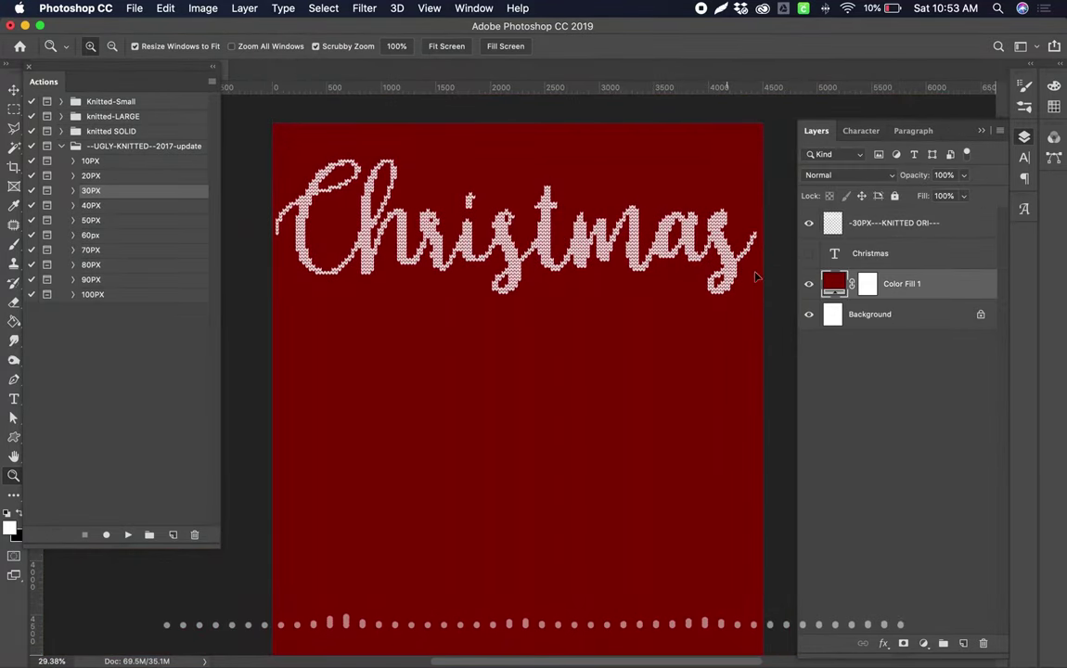
key(super+t)
drag(654, 248, 654, 576)
key(Return)
key(z)
click(809, 254)
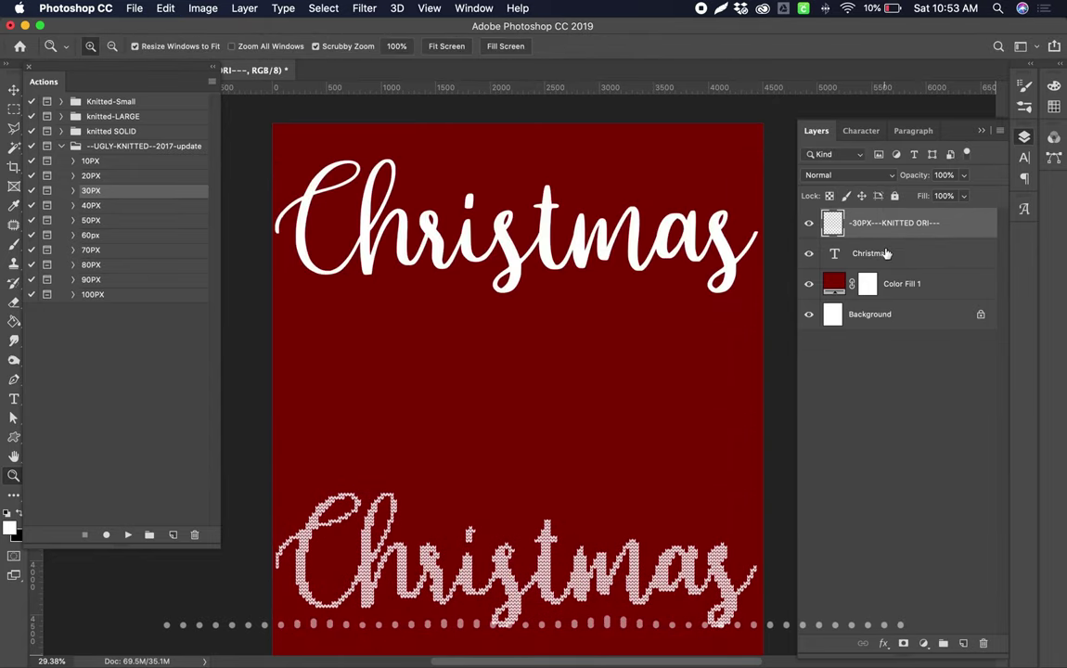
Run the knitted SOLID 40PX action on the Christmas text and zoom in on the lettering.
click(873, 256)
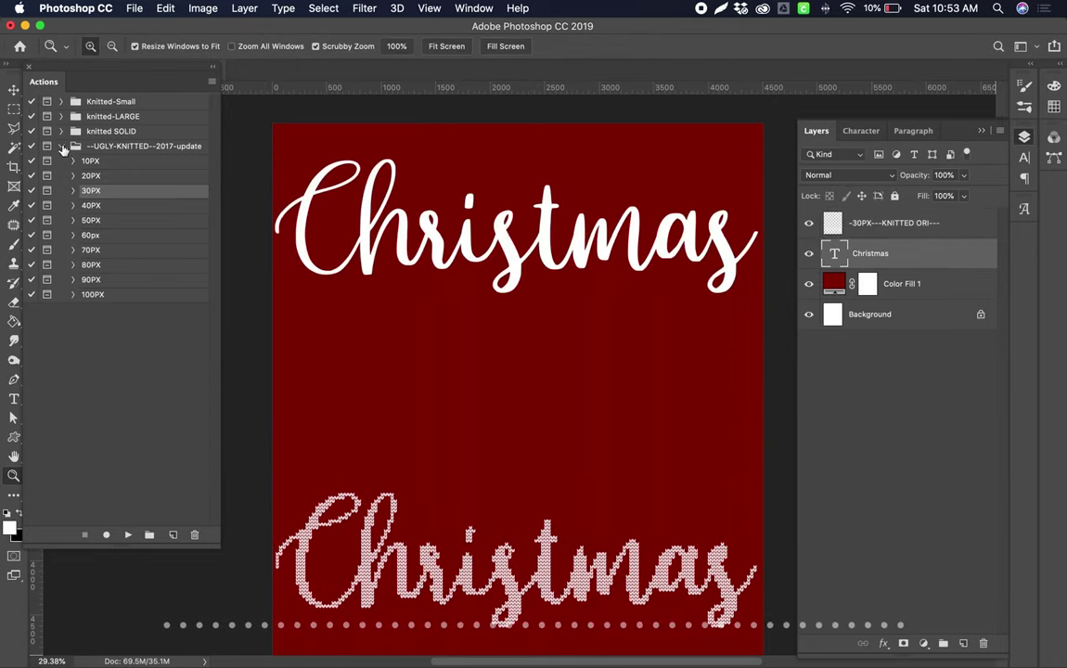
click(62, 146)
click(62, 131)
click(109, 131)
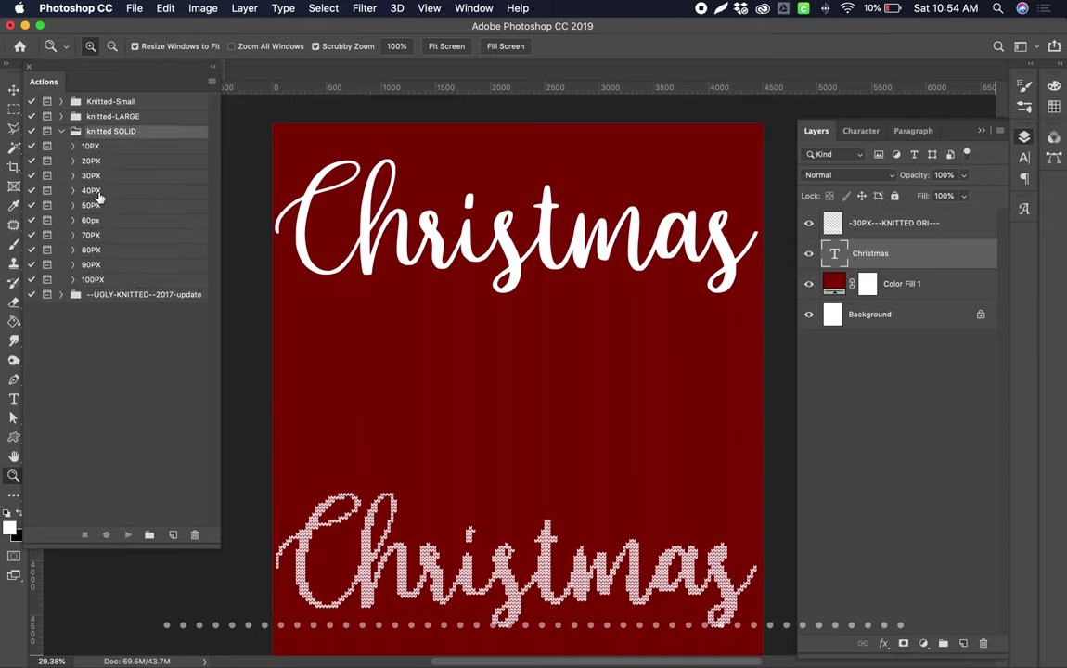
click(92, 192)
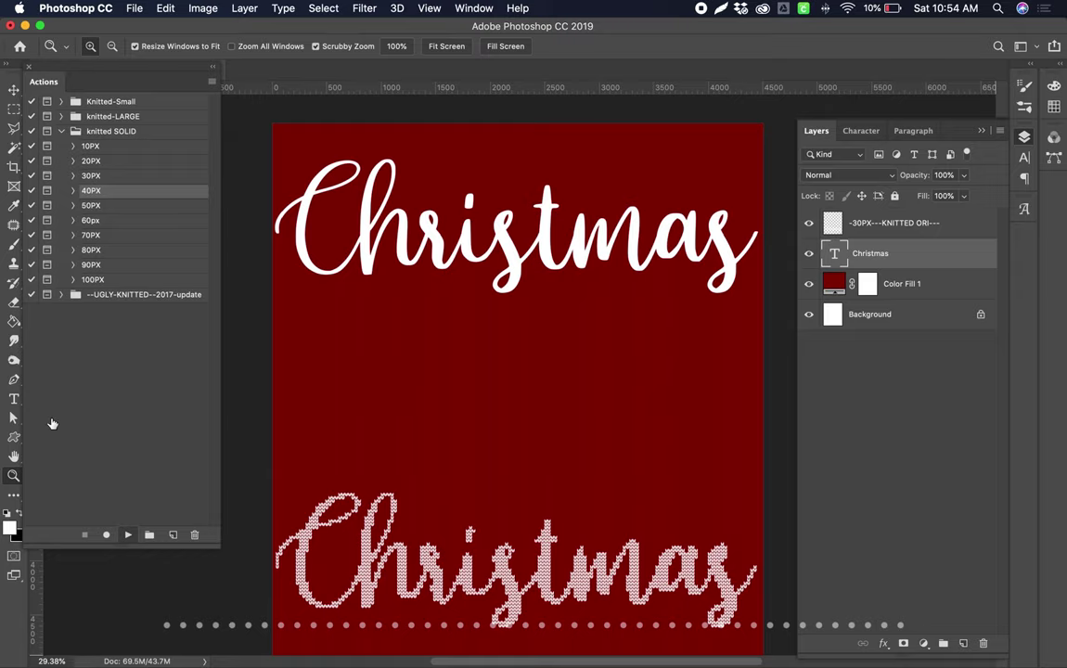
click(128, 534)
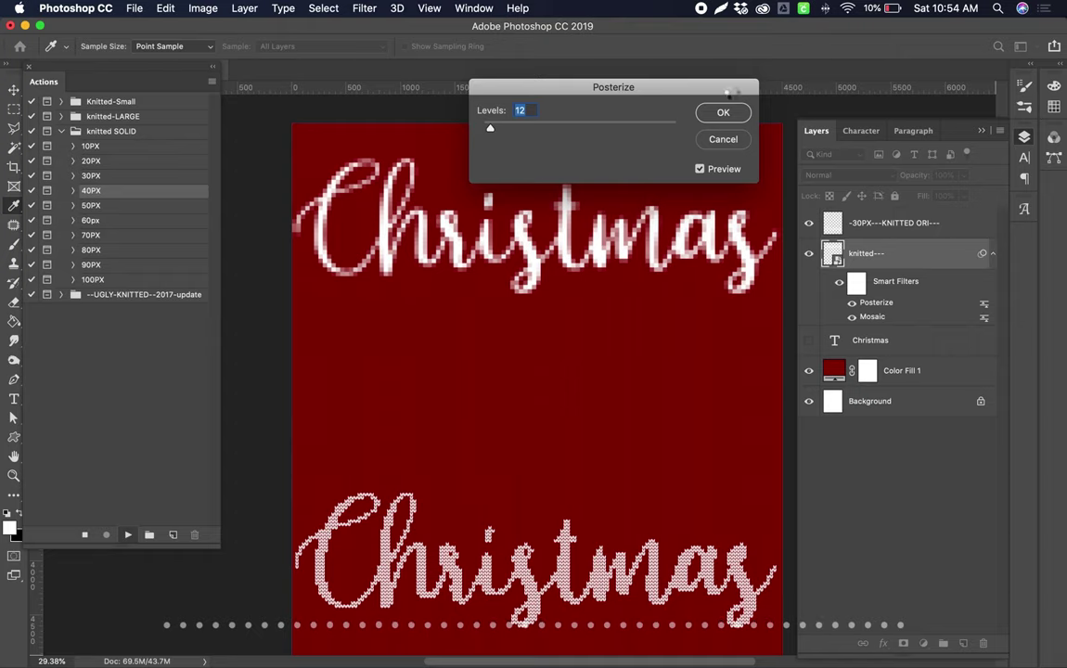
key(Return)
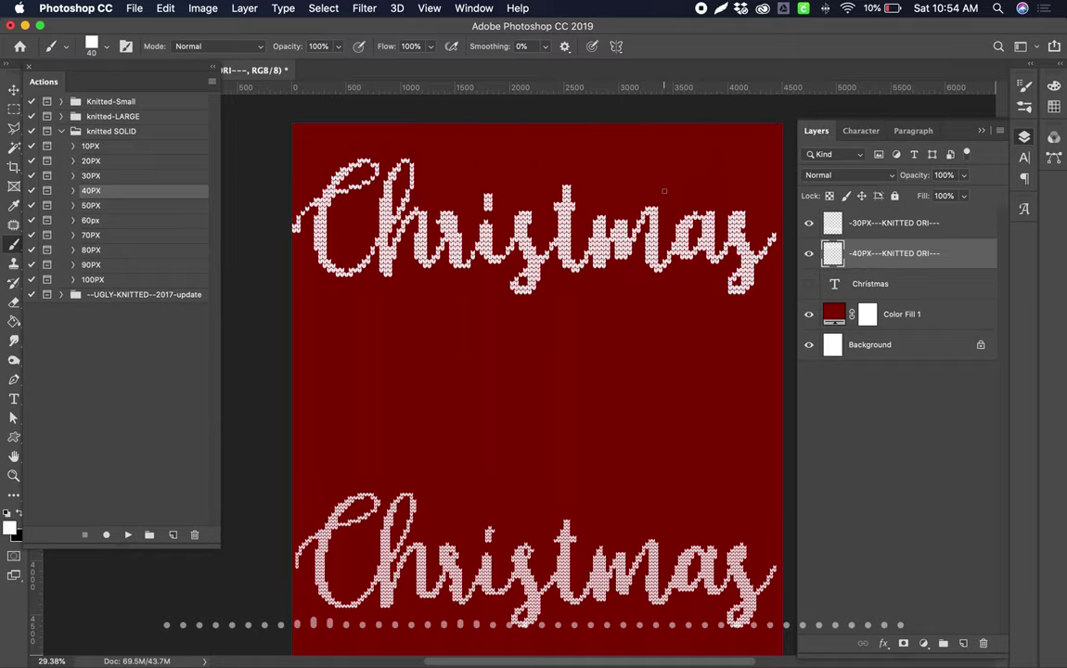
key(z)
mouse_move(682, 228)
mouse_down()
mouse_move(747, 226)
mouse_move(617, 260)
mouse_up()
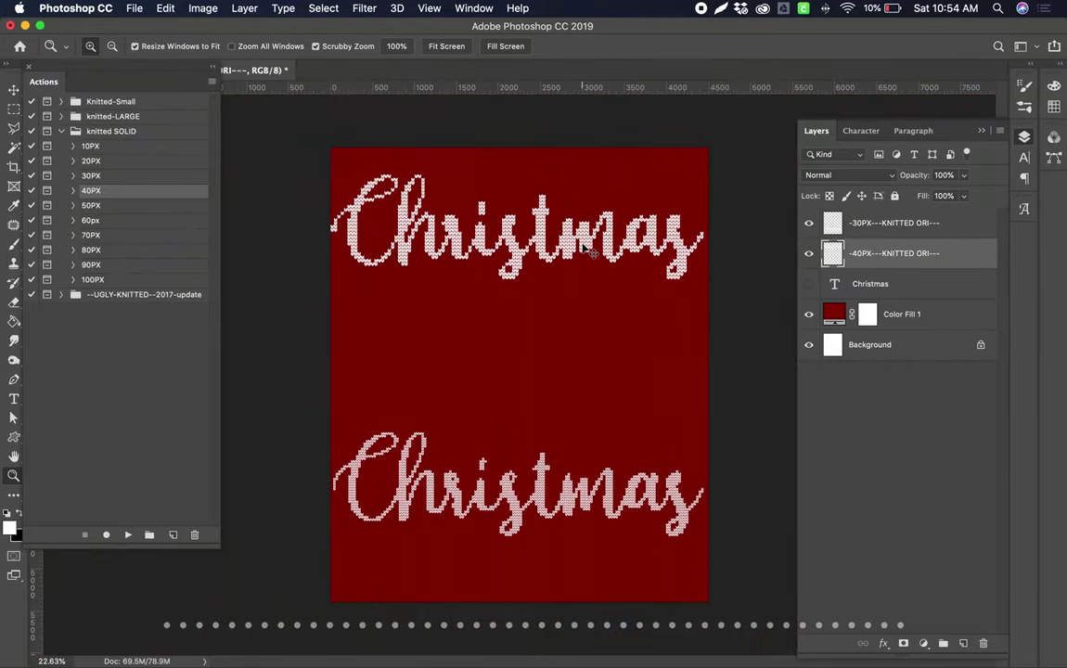
Hide the 40PX and 30PX knitted Christmas layers.
right_click(583, 248)
click(598, 249)
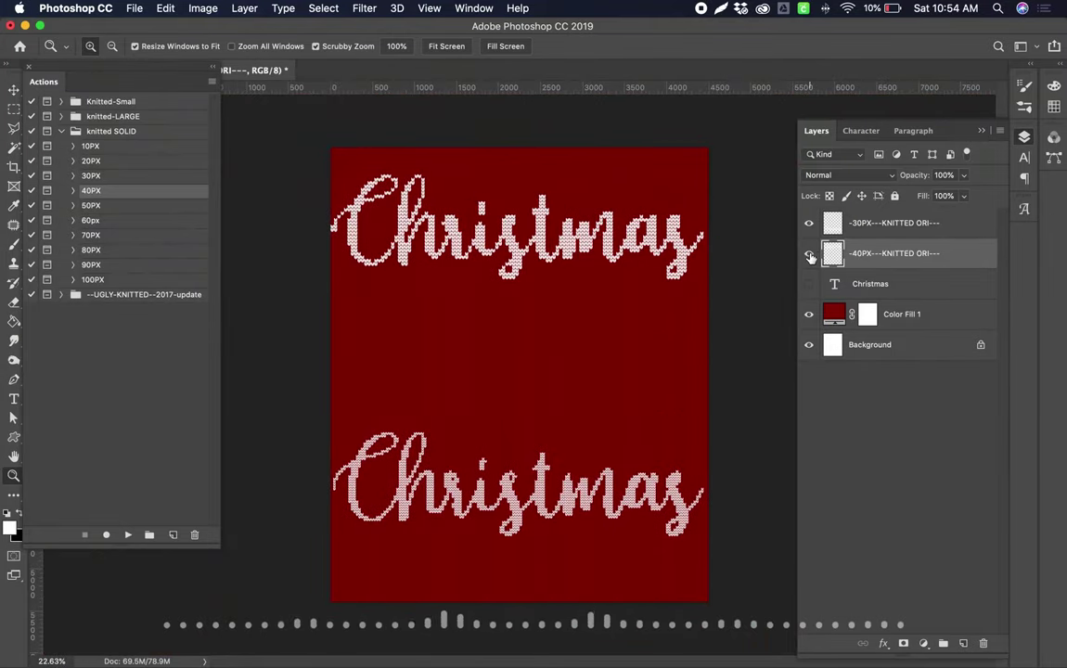
click(808, 253)
click(808, 223)
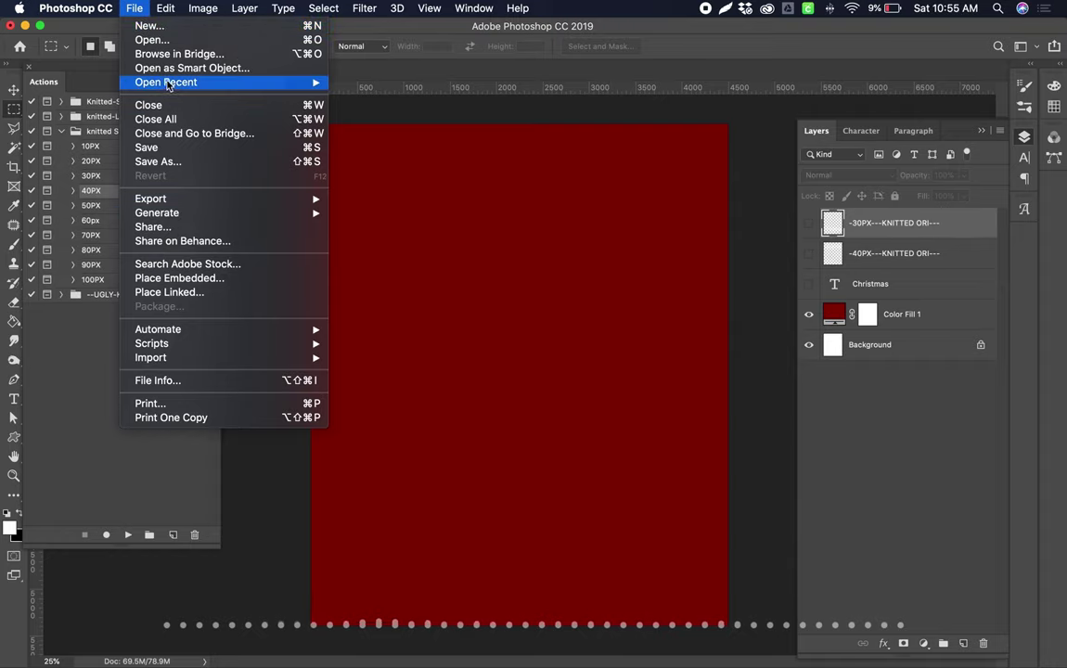
Place Embedded the pattern.jpg rainbow chevron image as a new layer.
mouse_move(179, 80)
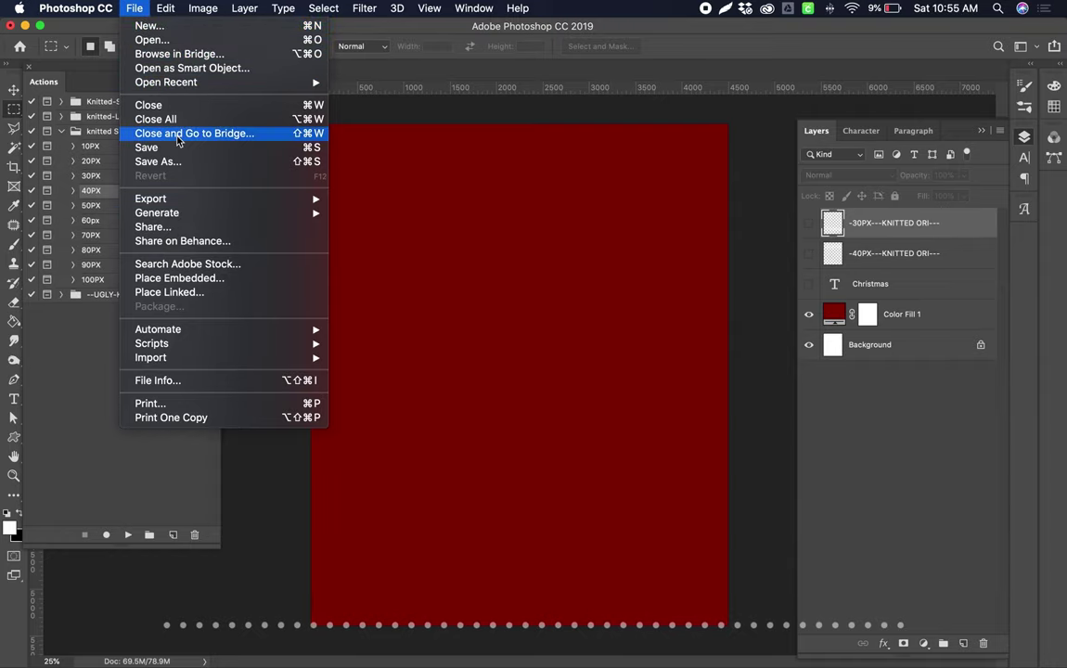
click(179, 278)
click(289, 155)
click(807, 418)
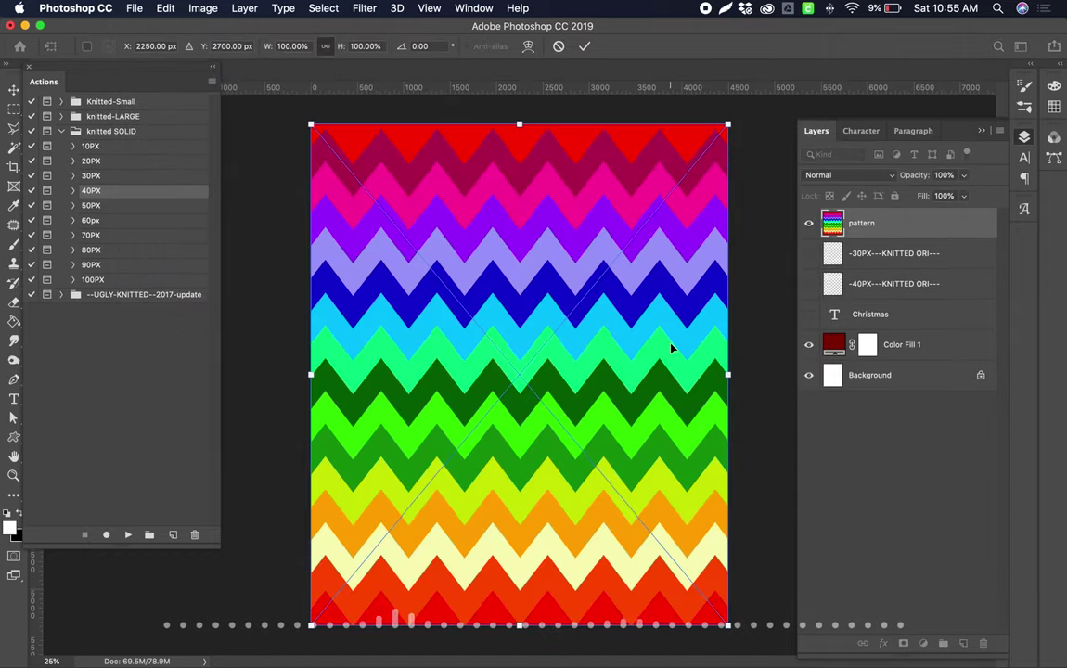
Commit the pattern, then run the knitted-LARGE 100PX action with raised Posterize levels.
key(Return)
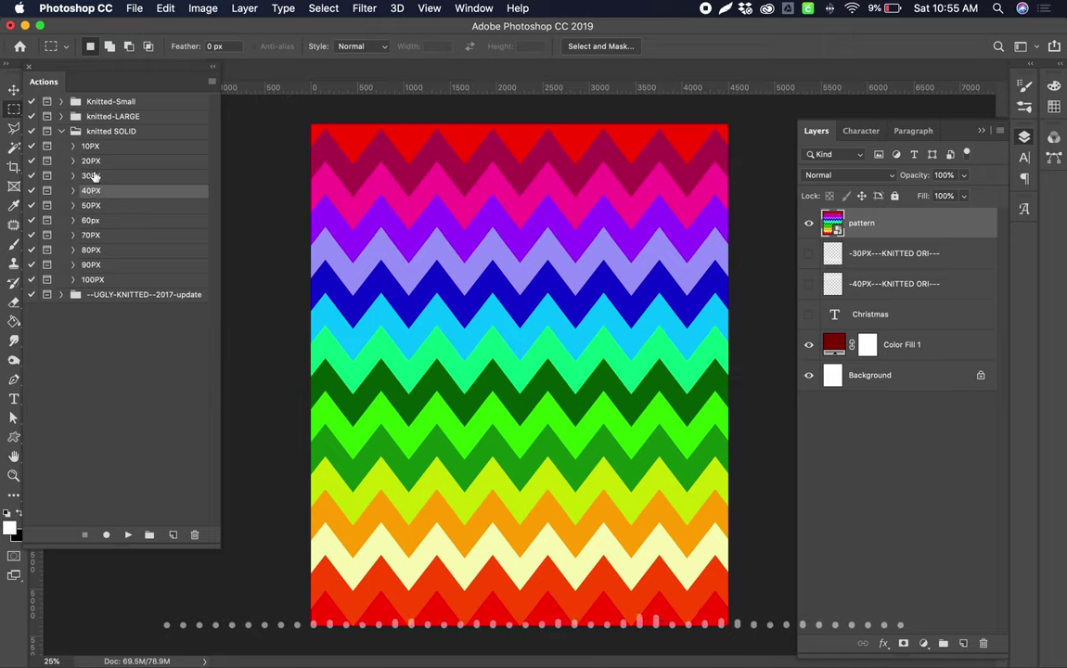
click(63, 132)
click(79, 116)
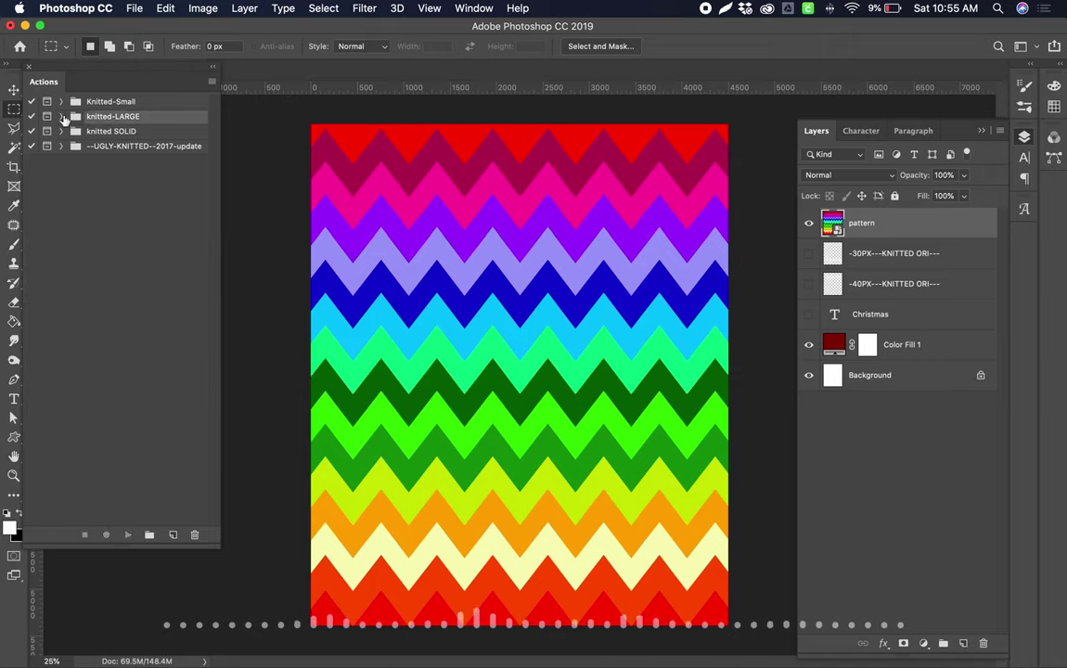
click(63, 117)
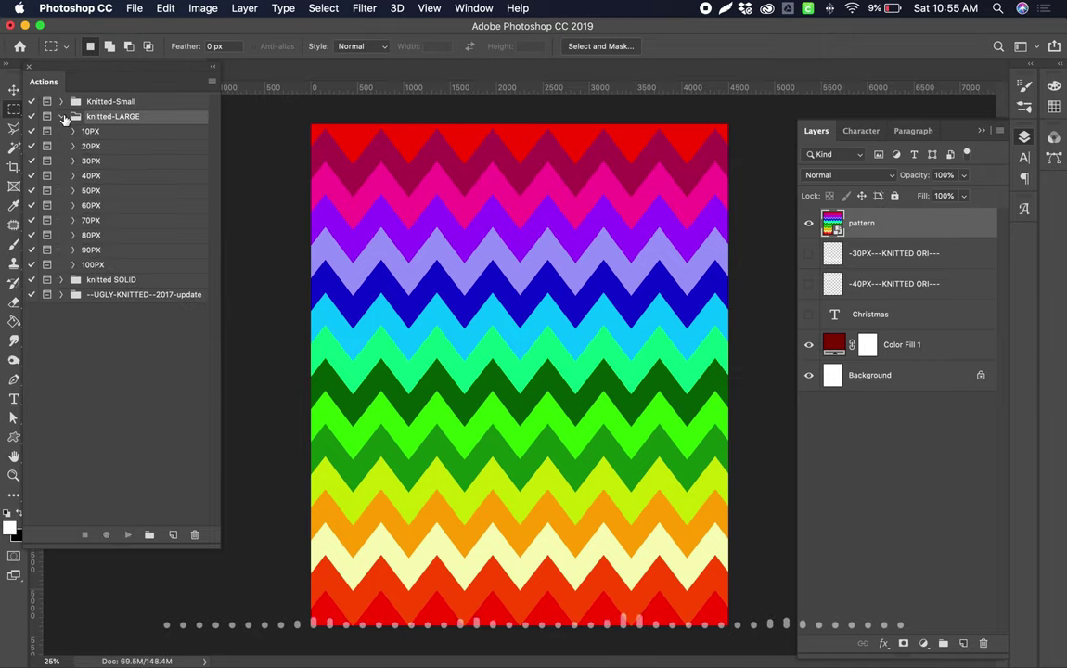
click(93, 190)
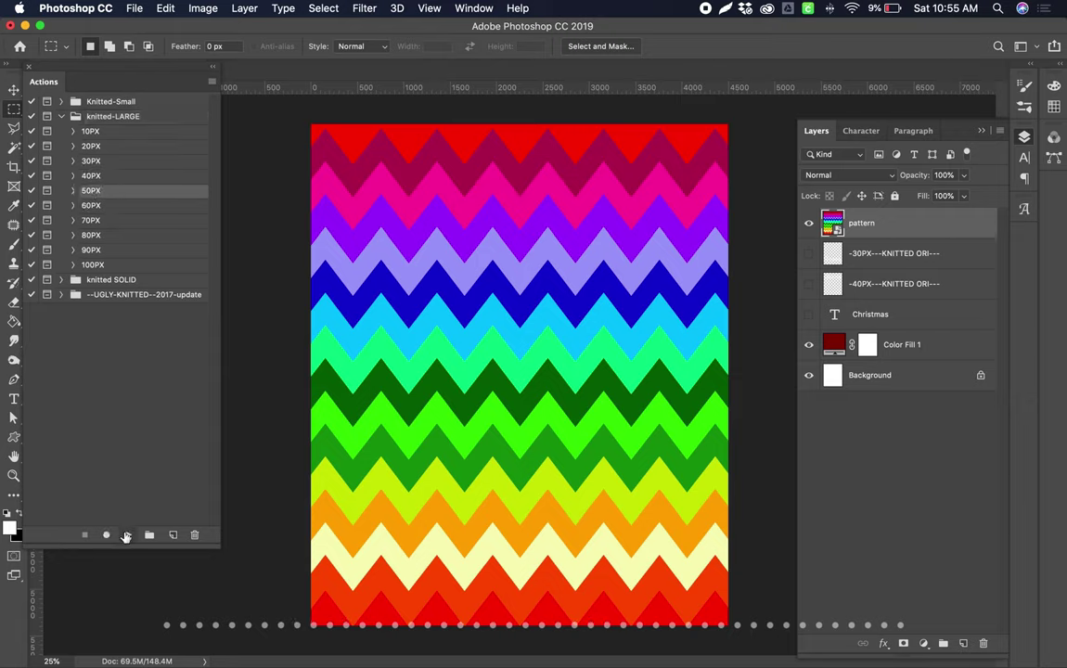
click(100, 265)
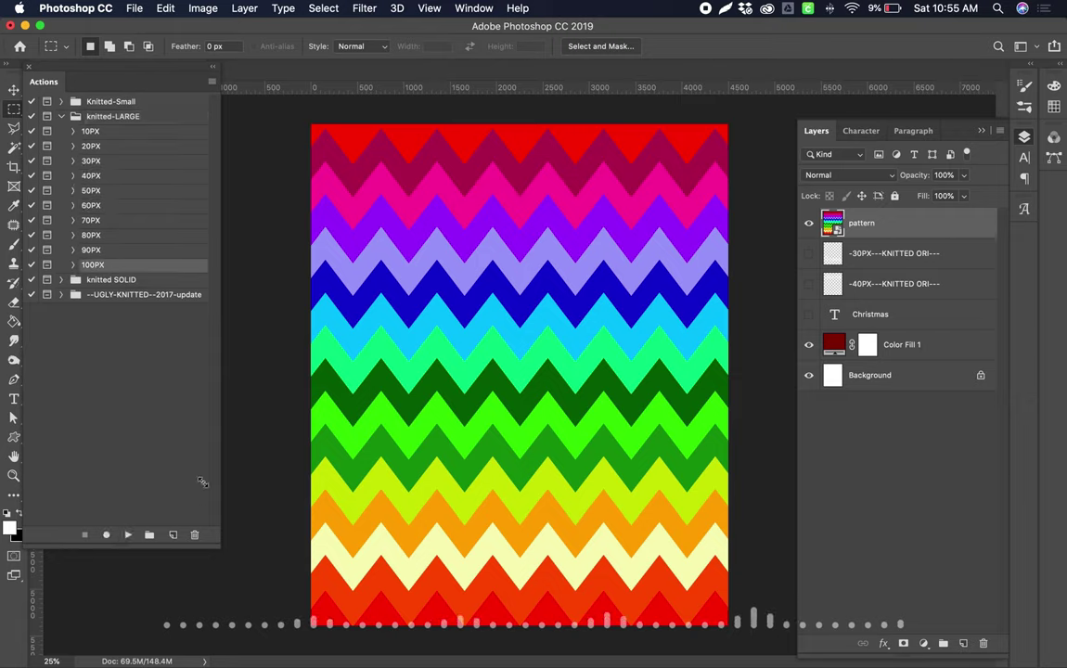
click(128, 536)
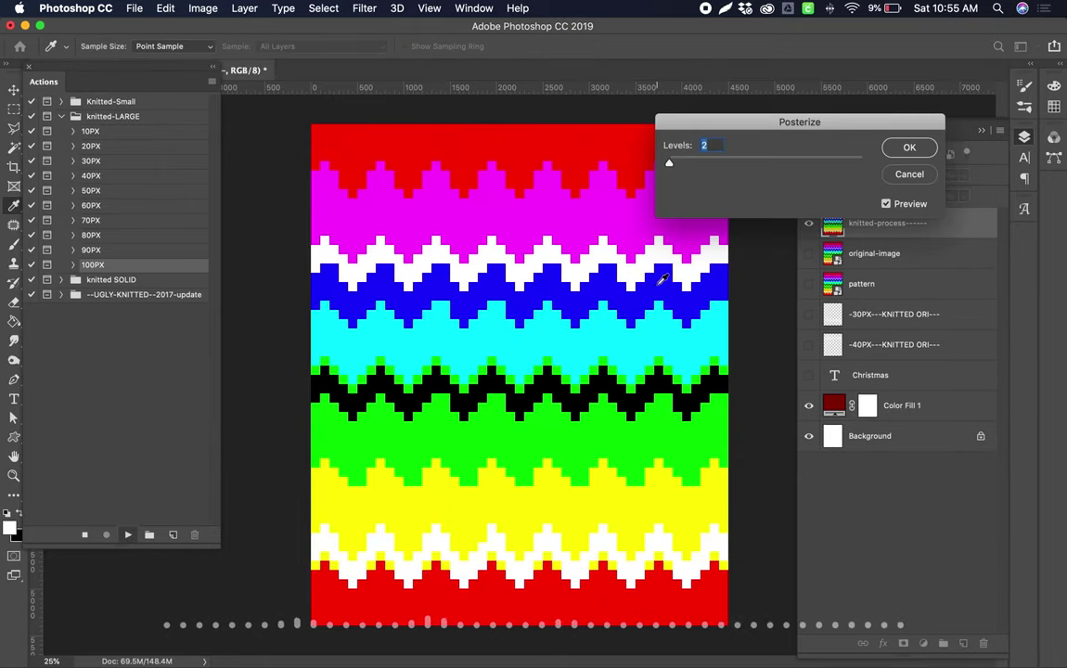
drag(697, 164, 777, 167)
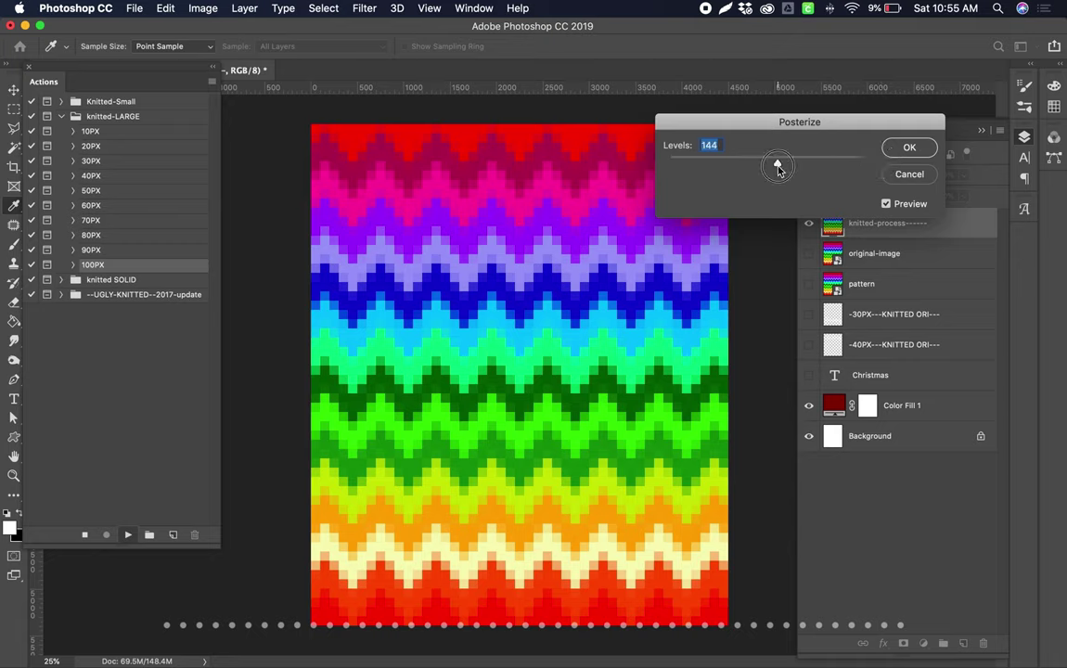
click(898, 151)
click(923, 98)
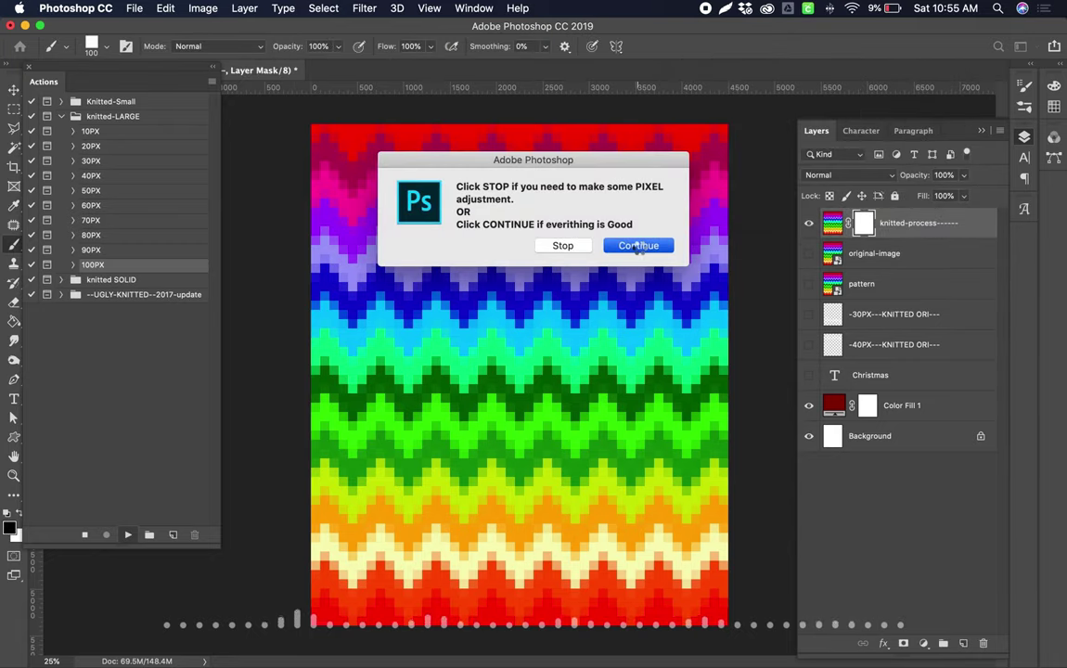
click(638, 245)
Zoom in on the stitches, then hide the knitted layer and show the original pattern.
key(z)
drag(531, 351, 692, 325)
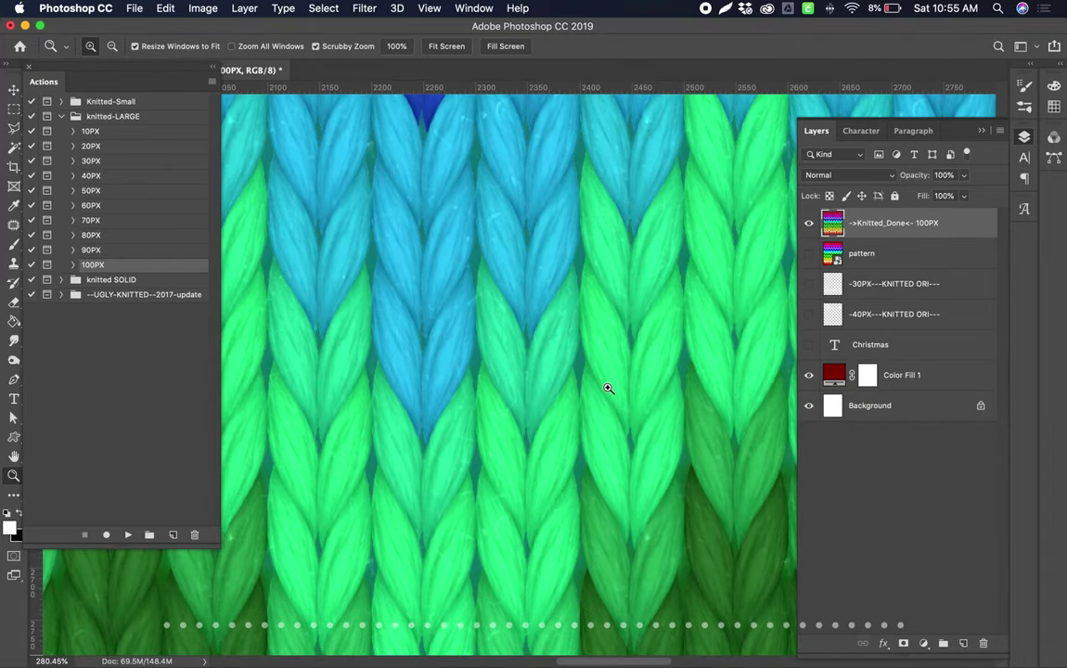
scroll(536, 388, down, 2)
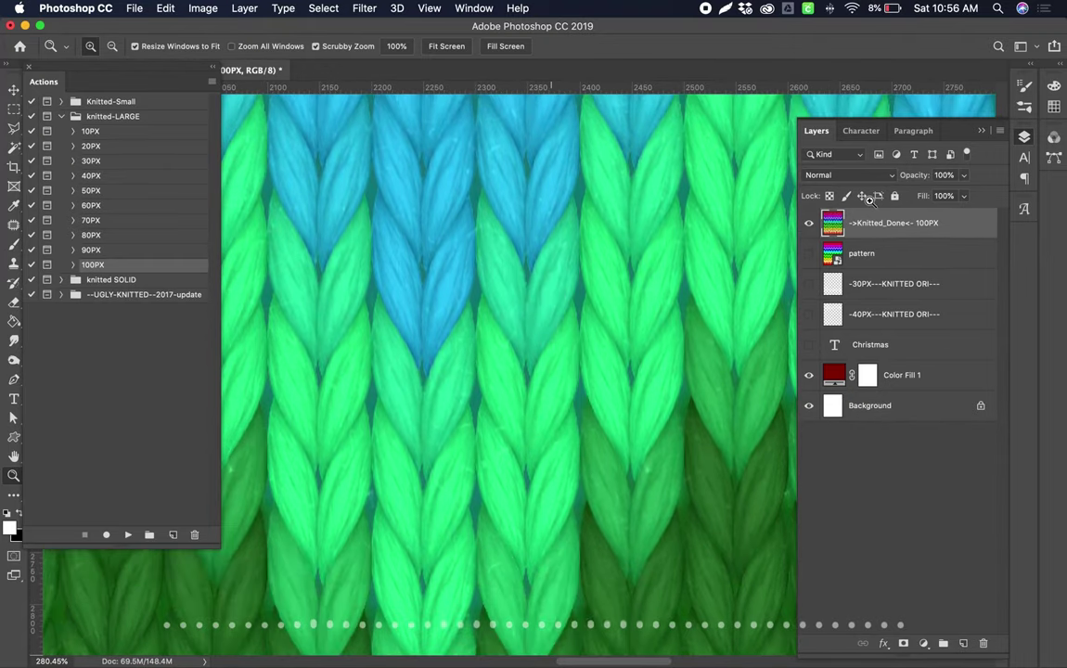
click(810, 222)
click(808, 254)
click(867, 253)
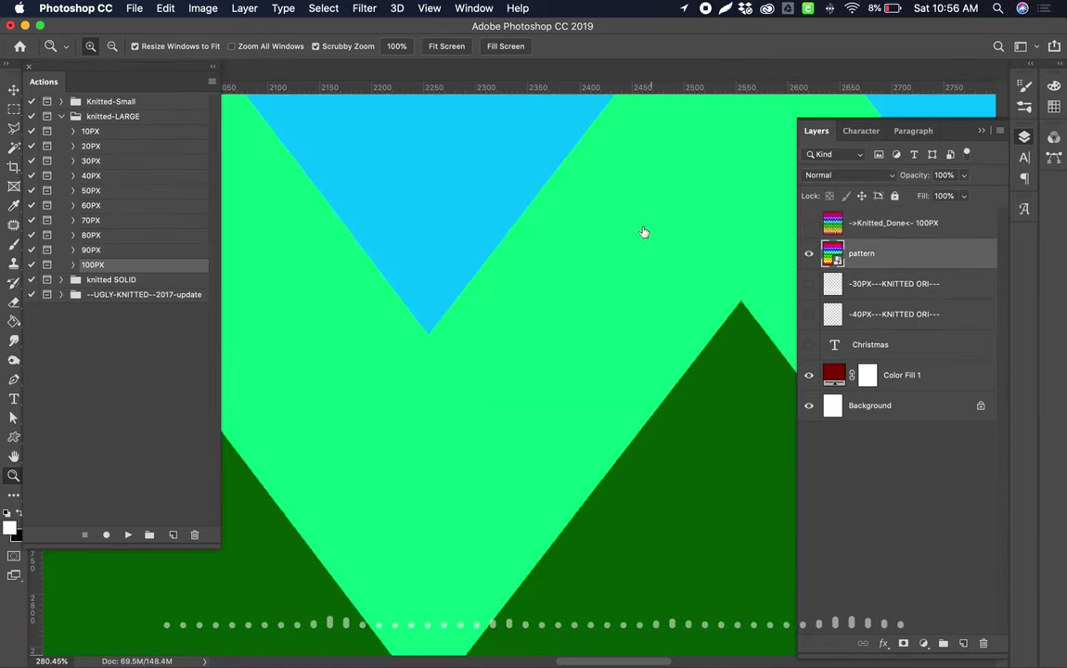
Run the Knitted-Small 100px action on the pattern with raised Posterize levels, then zoom in.
alt+click(540, 270)
drag(541, 270, 449, 252)
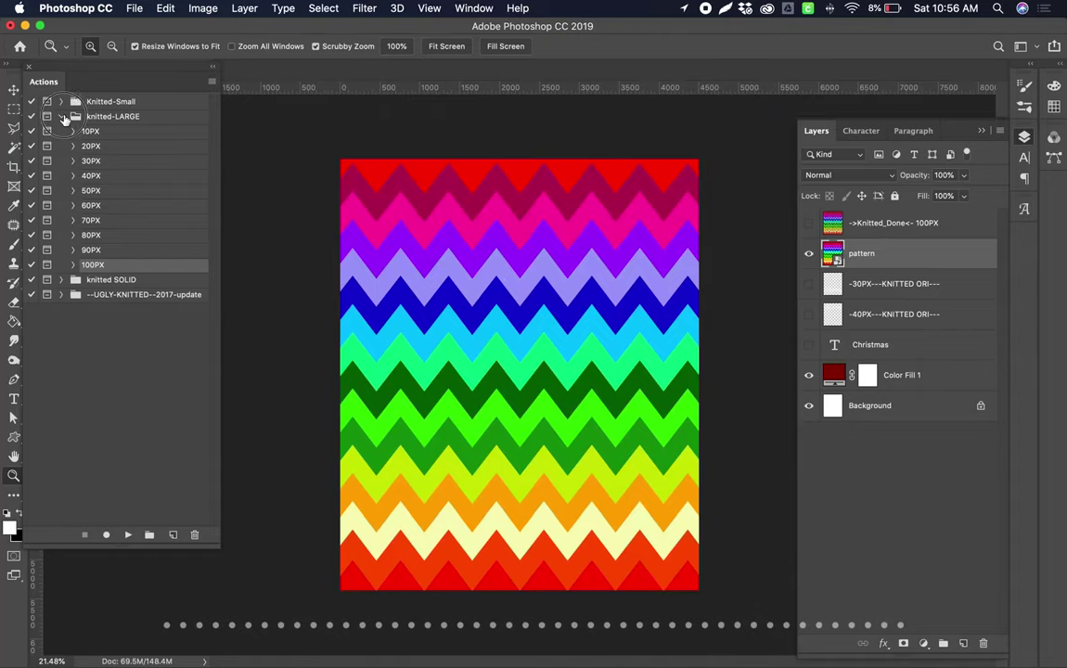
click(62, 116)
click(61, 101)
click(90, 248)
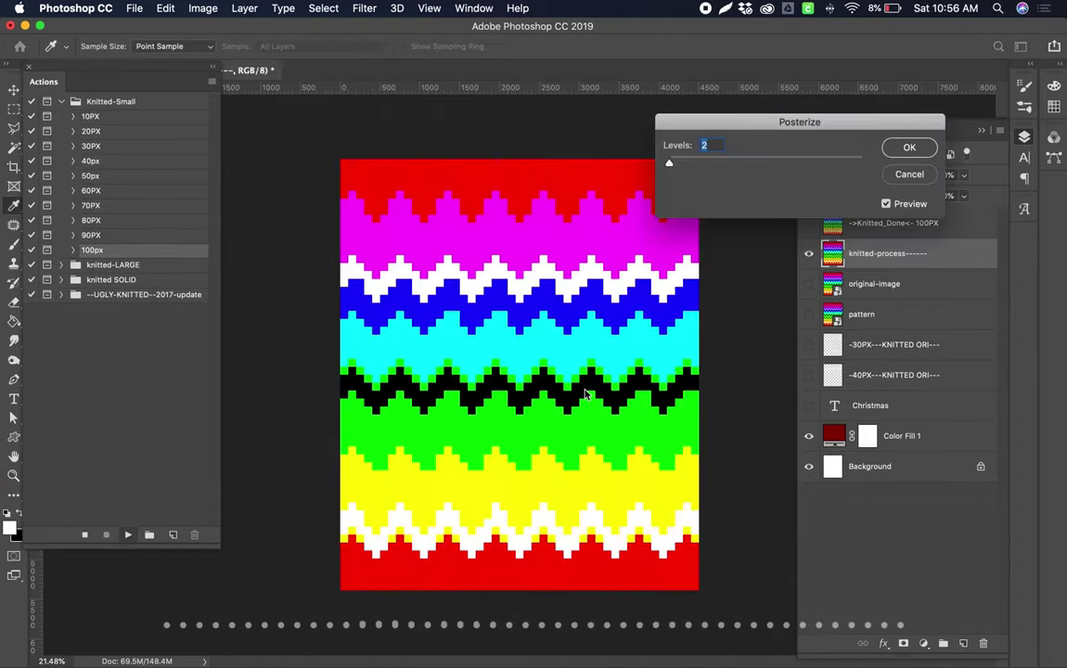
drag(670, 163, 757, 163)
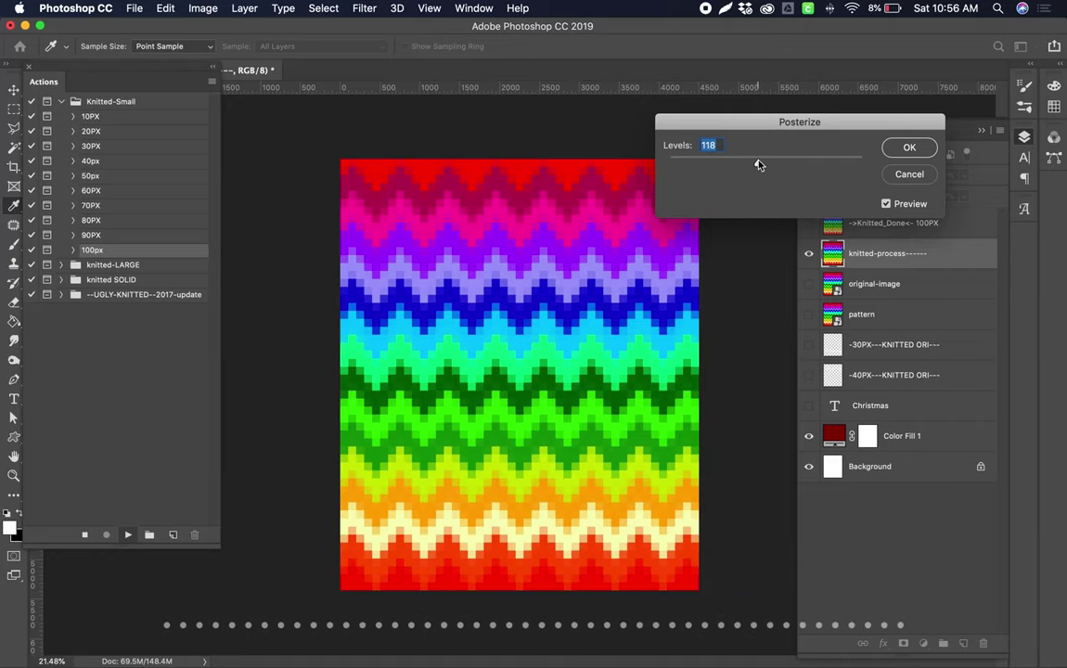
key(Return)
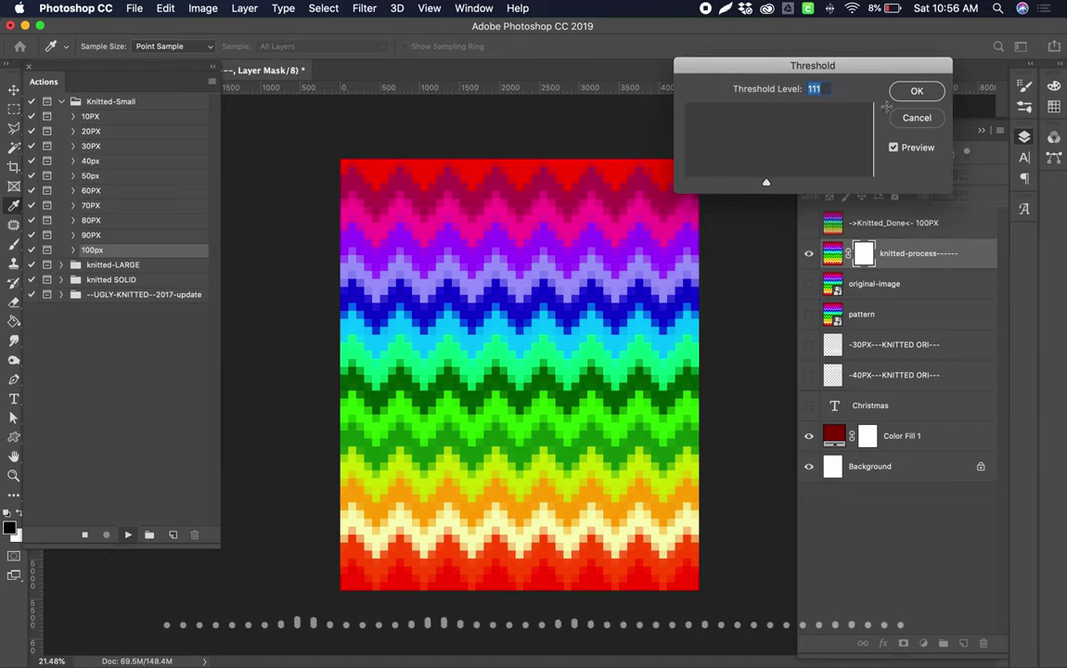
key(Return)
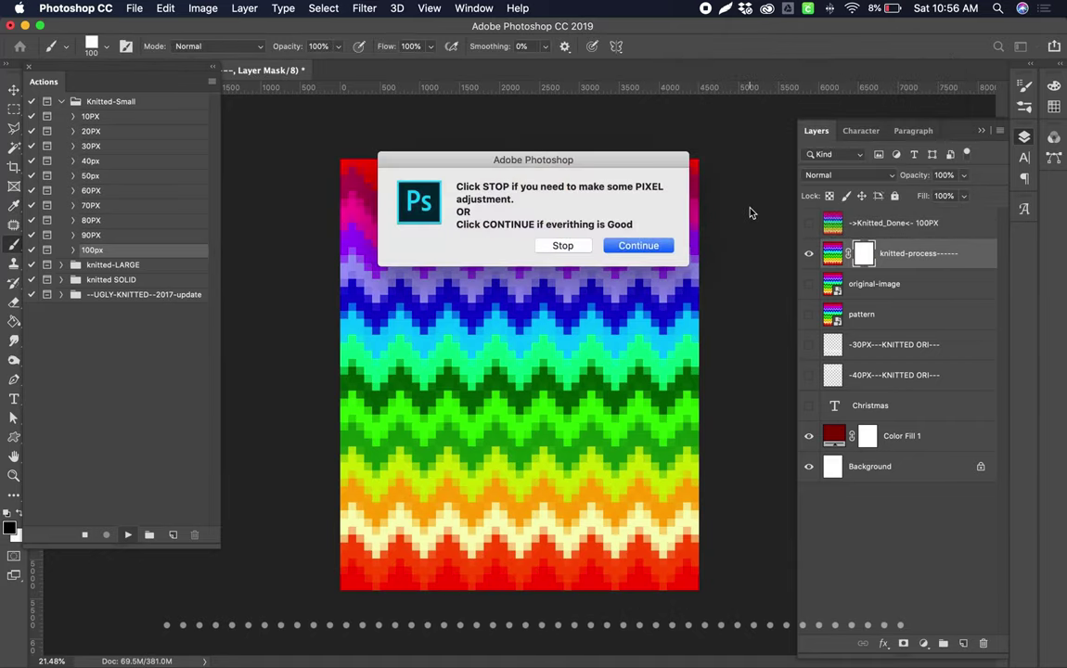
click(615, 247)
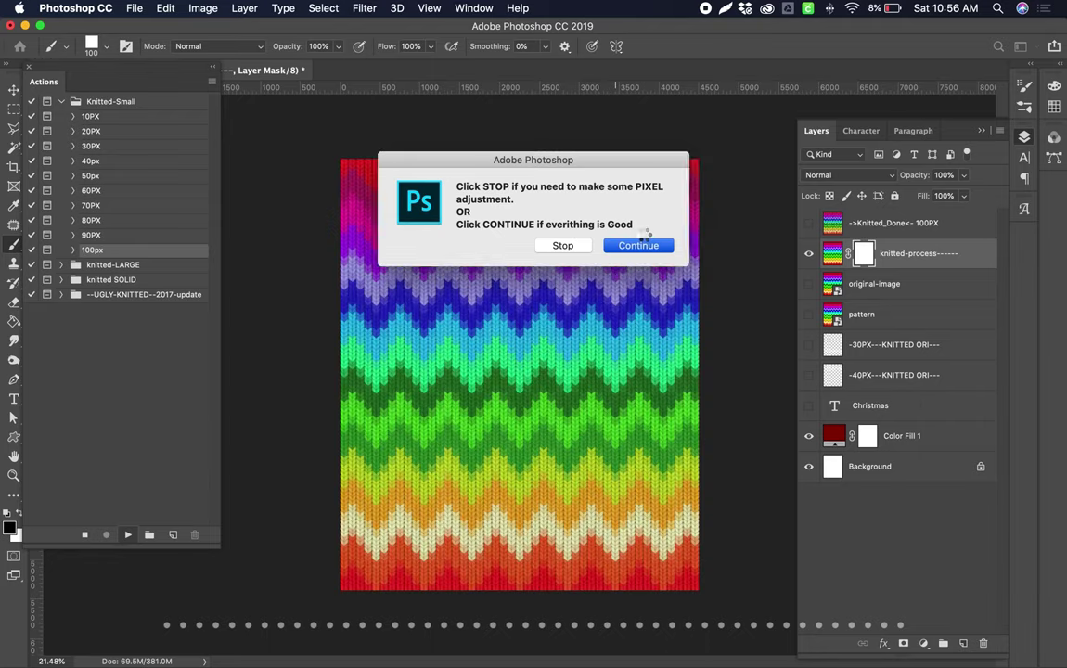
key(z)
drag(543, 310, 487, 324)
drag(596, 257, 644, 253)
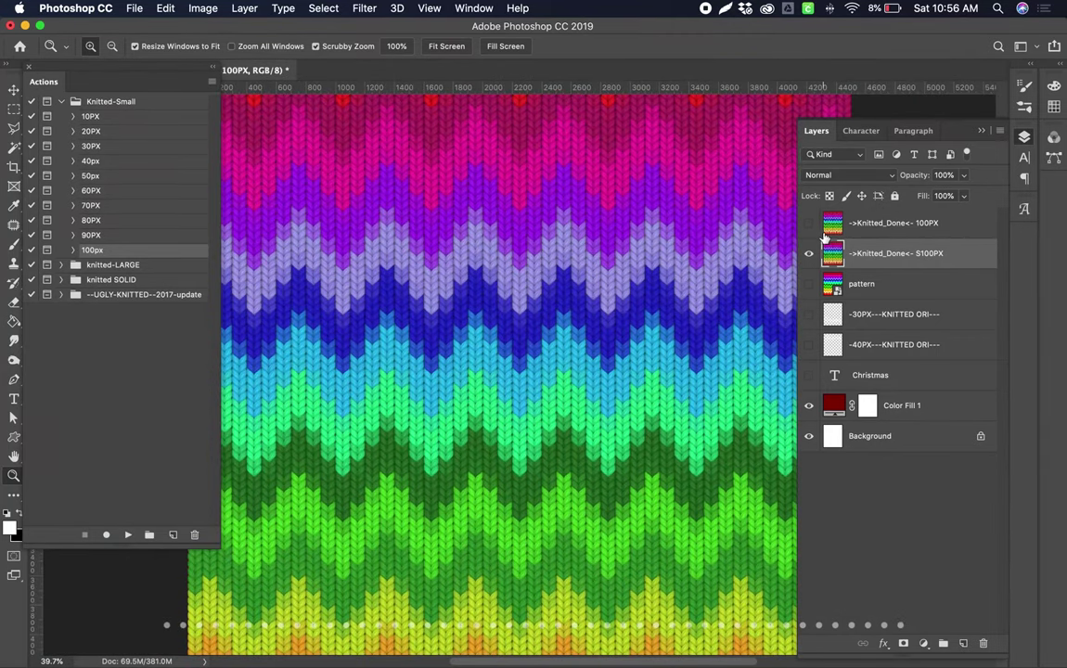
Toggle the 100PX large-stitch layer against the S100PX version while zooming, leaving it visible.
click(809, 224)
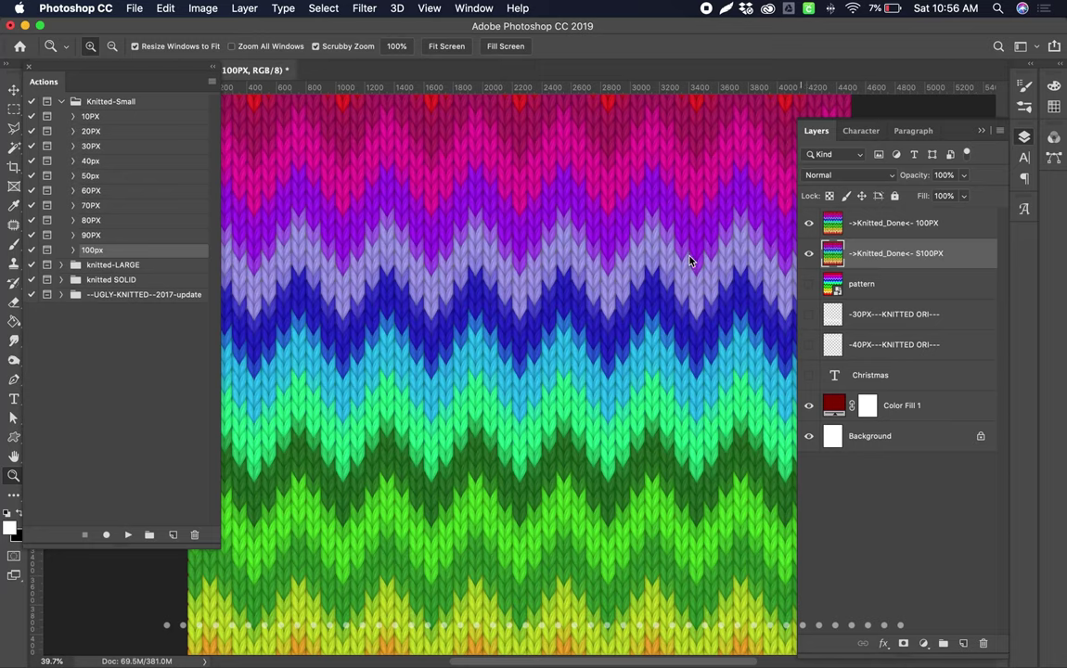
drag(741, 239, 797, 231)
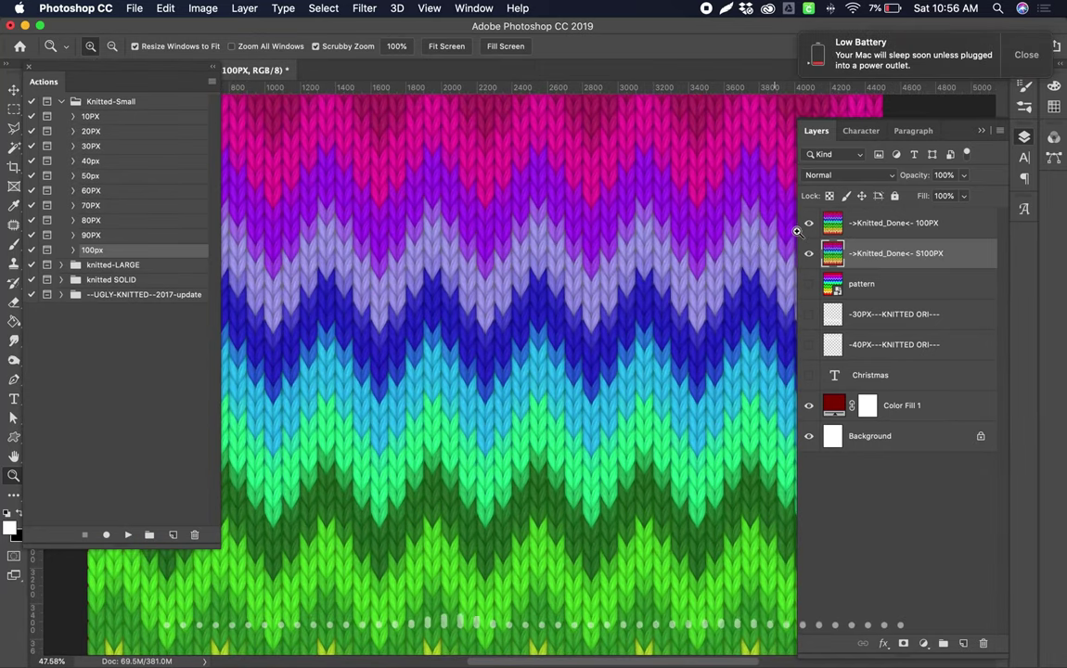
click(810, 224)
click(809, 225)
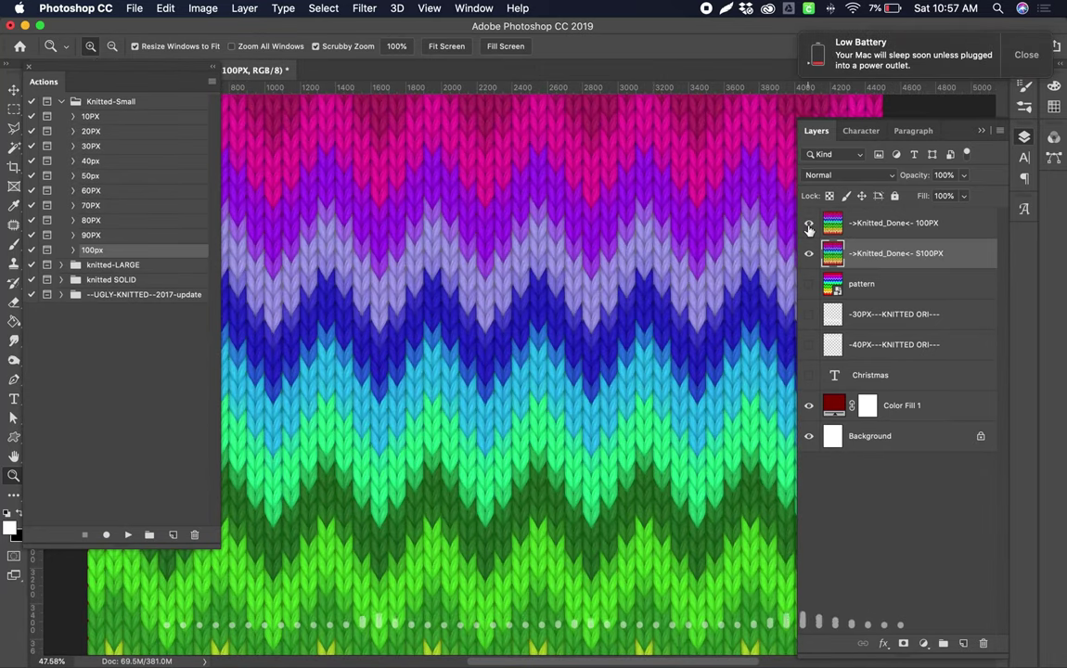
click(809, 225)
drag(532, 267, 615, 483)
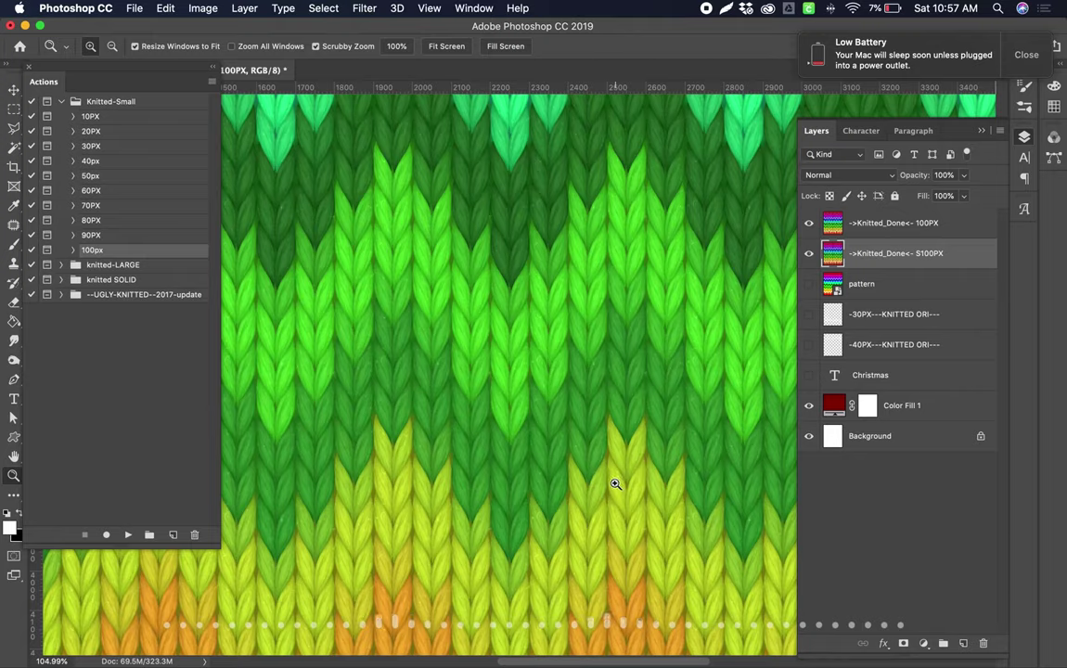